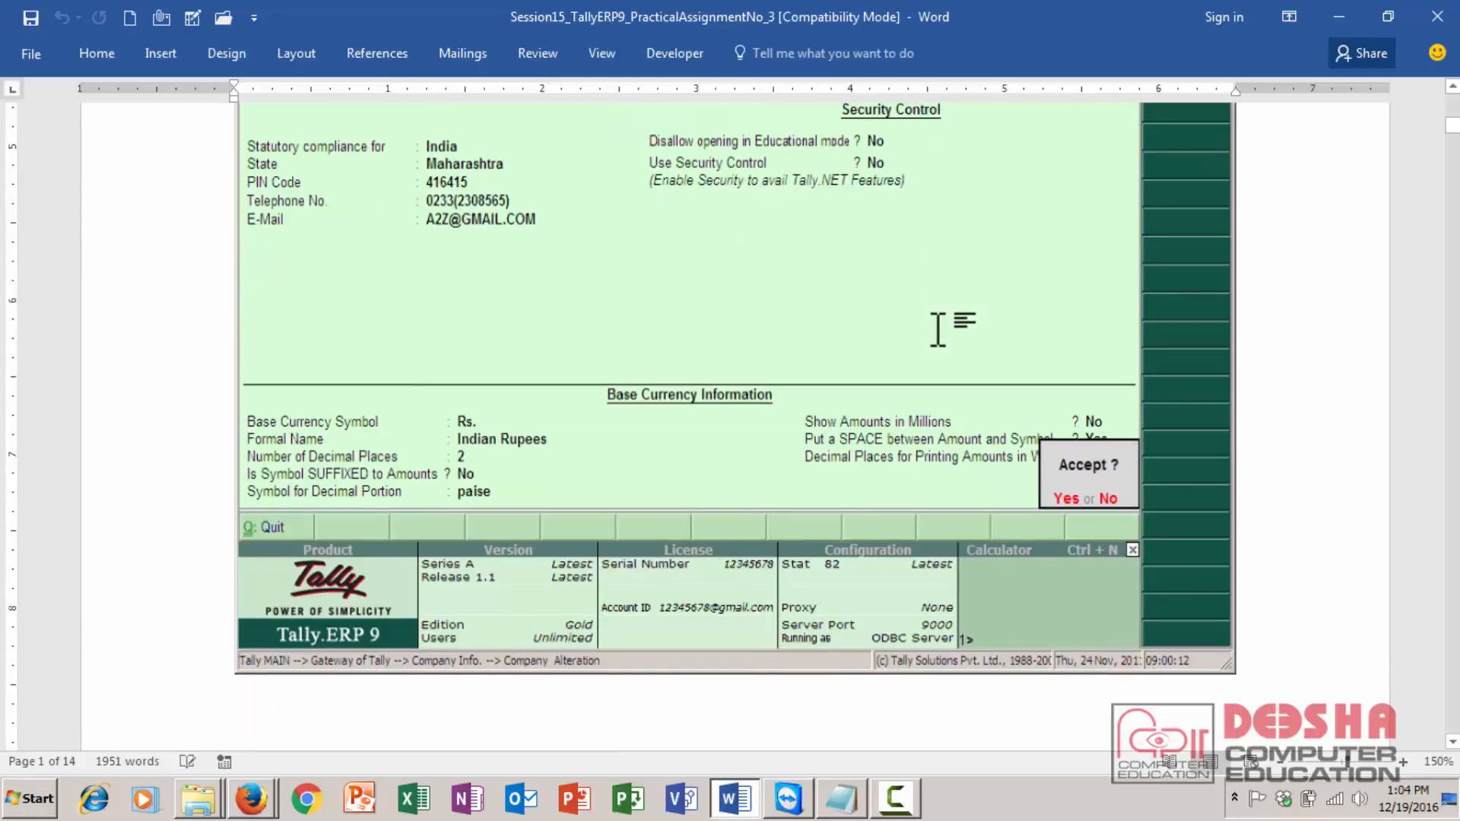
- Scroll through the assignment document to transaction 4 dated 4-Apr-10
key("Down")
key("Down")
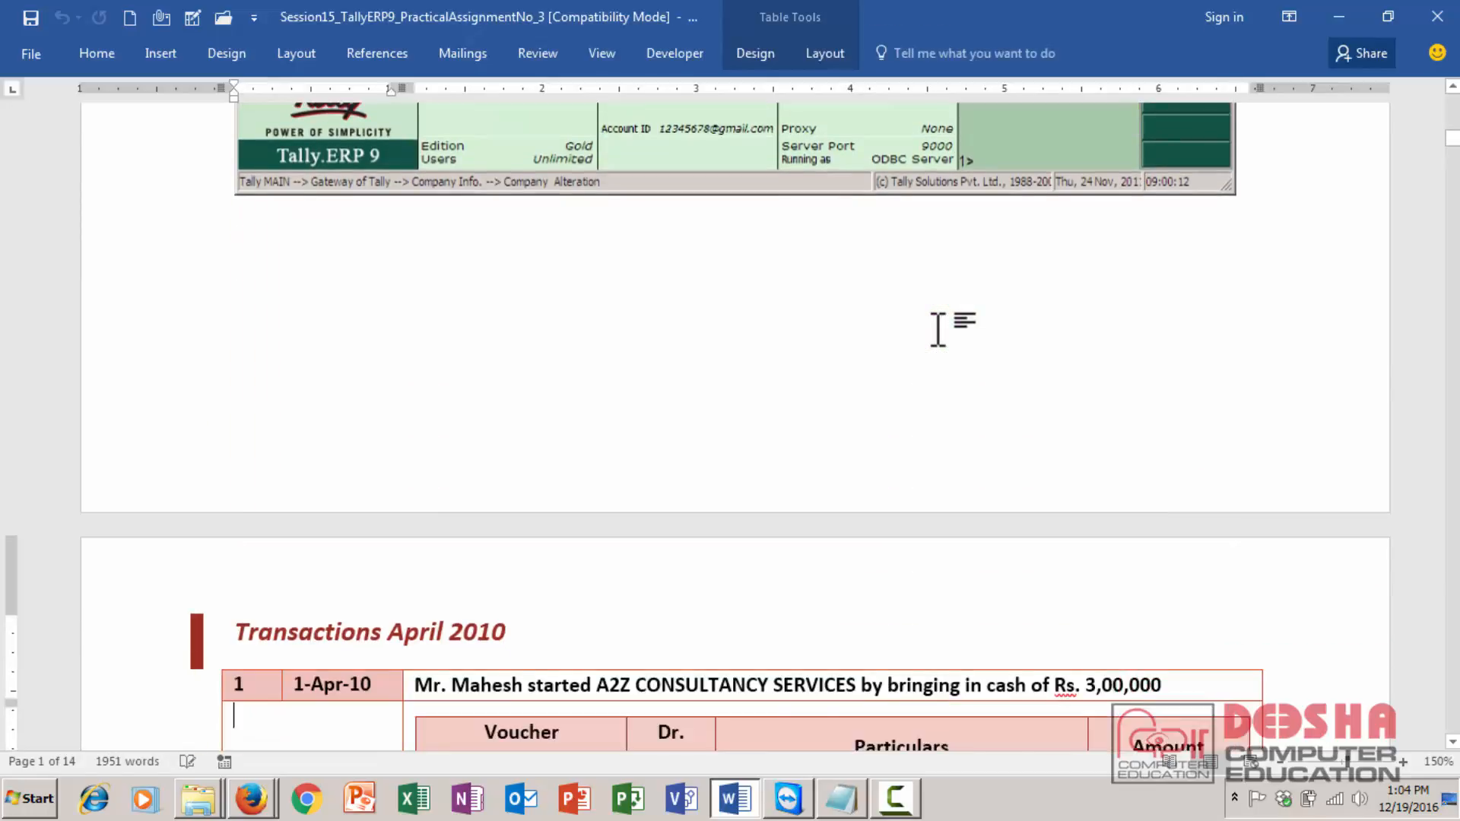
key("Down")
key("Down")
key("Down")
key("Down")
key("Down")
key("Down")
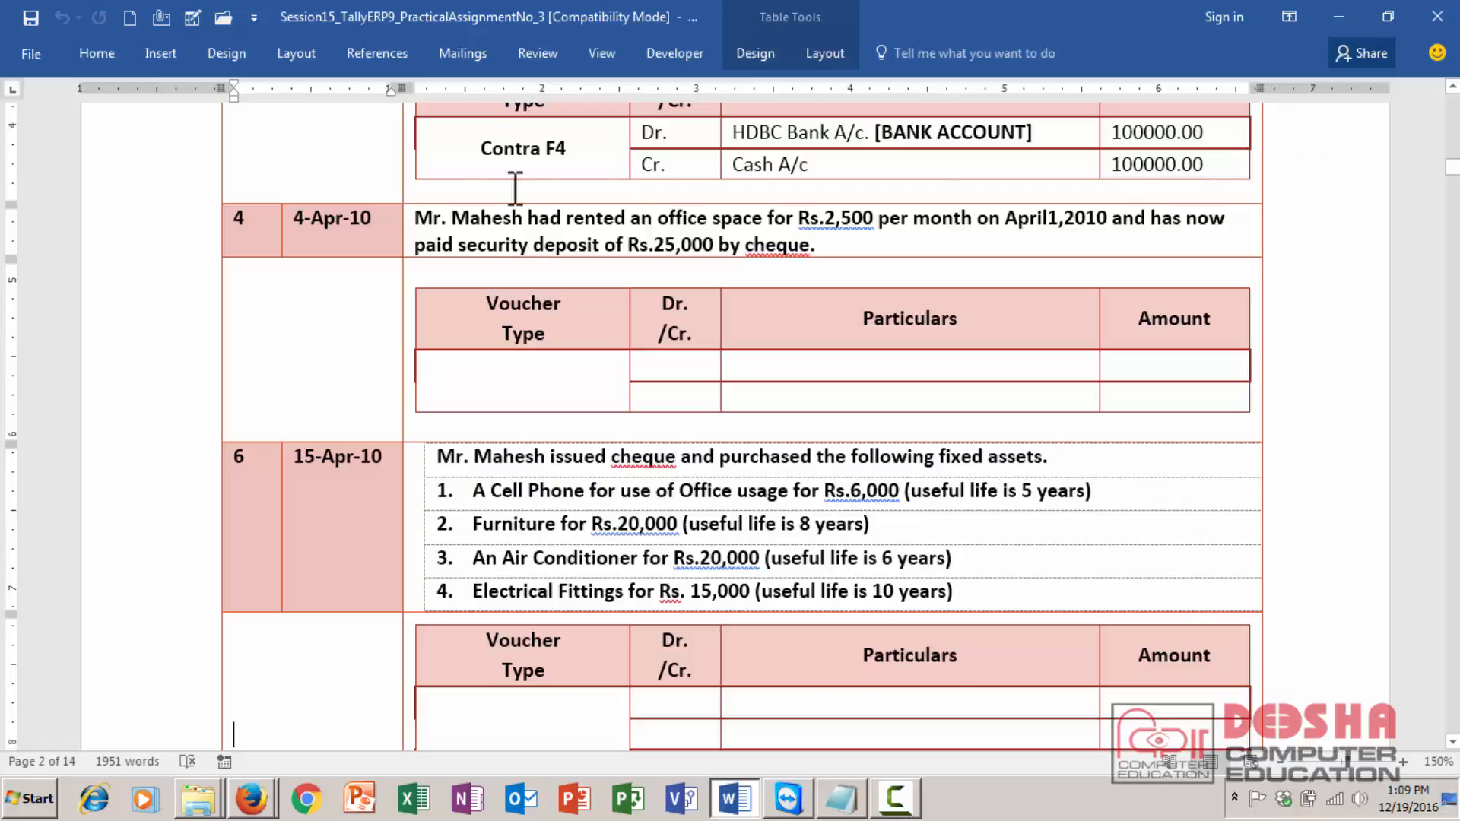
left_click(430, 221)
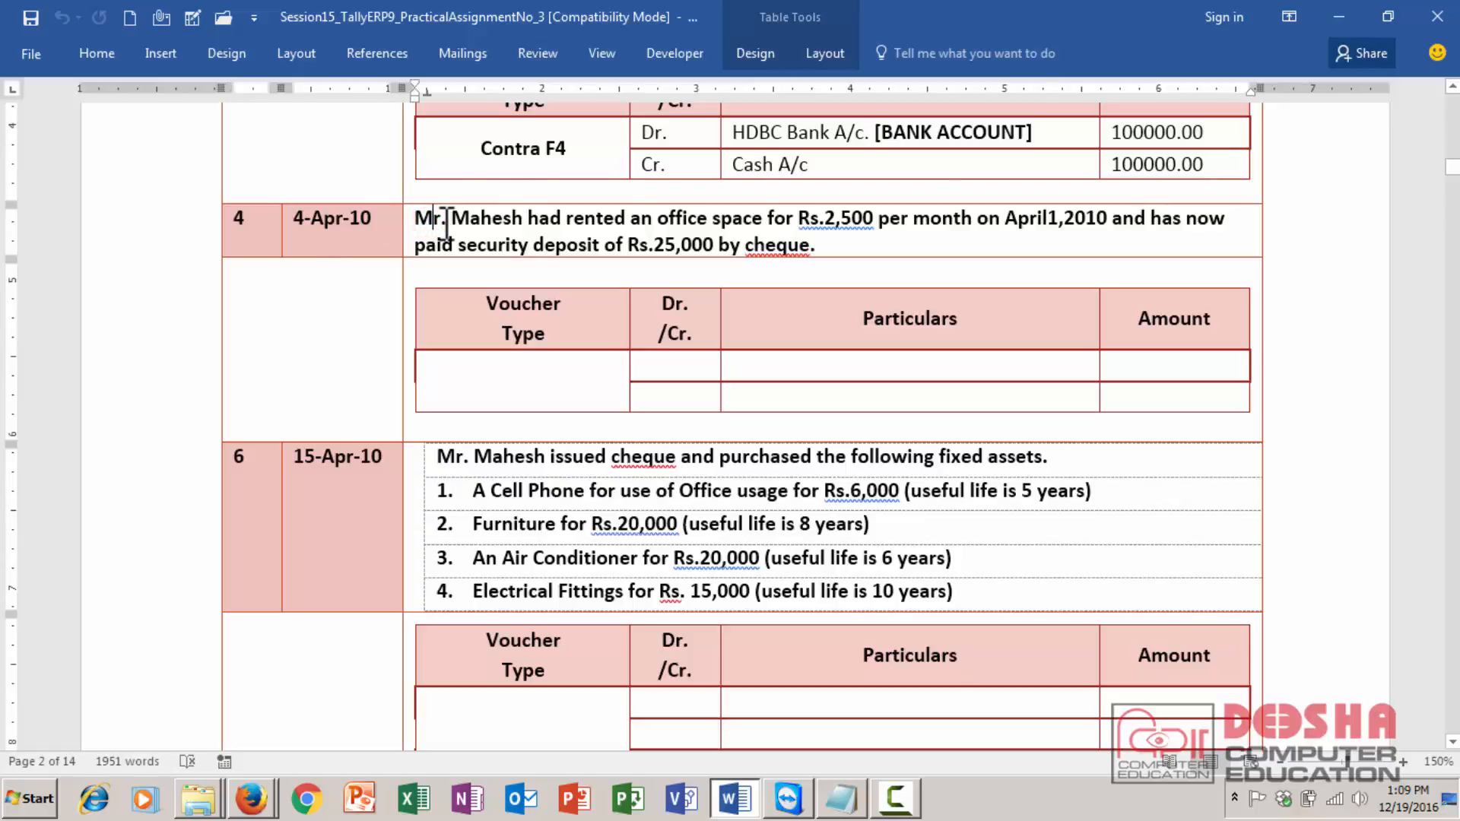
key("Up")
key("Up")
key("Up")
key("Up")
key("Up")
key("Up")
key("Up")
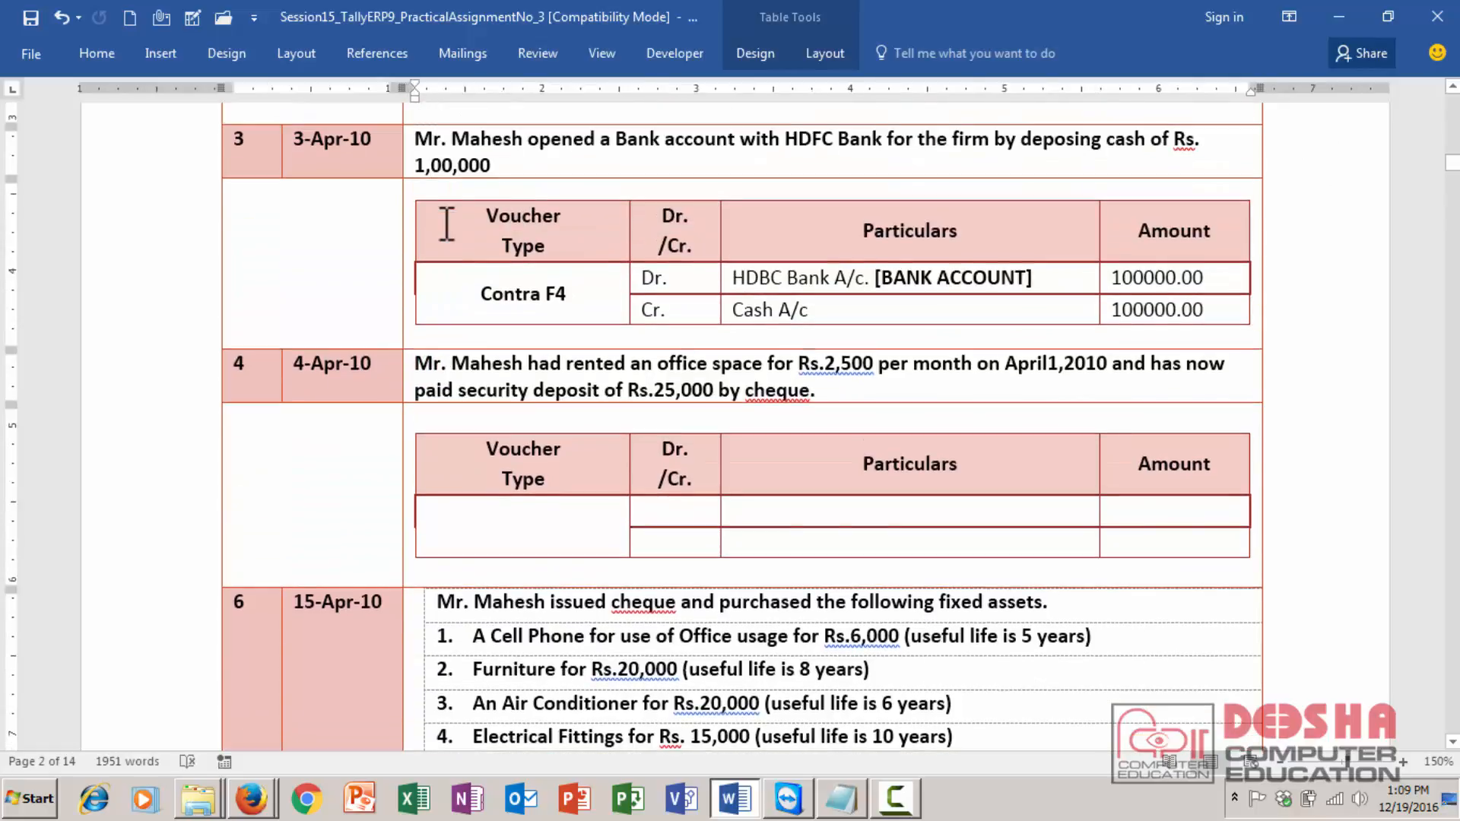
key("Down")
key("Down")
key("Down")
key("Down")
key("Down")
key("Down")
key("Down")
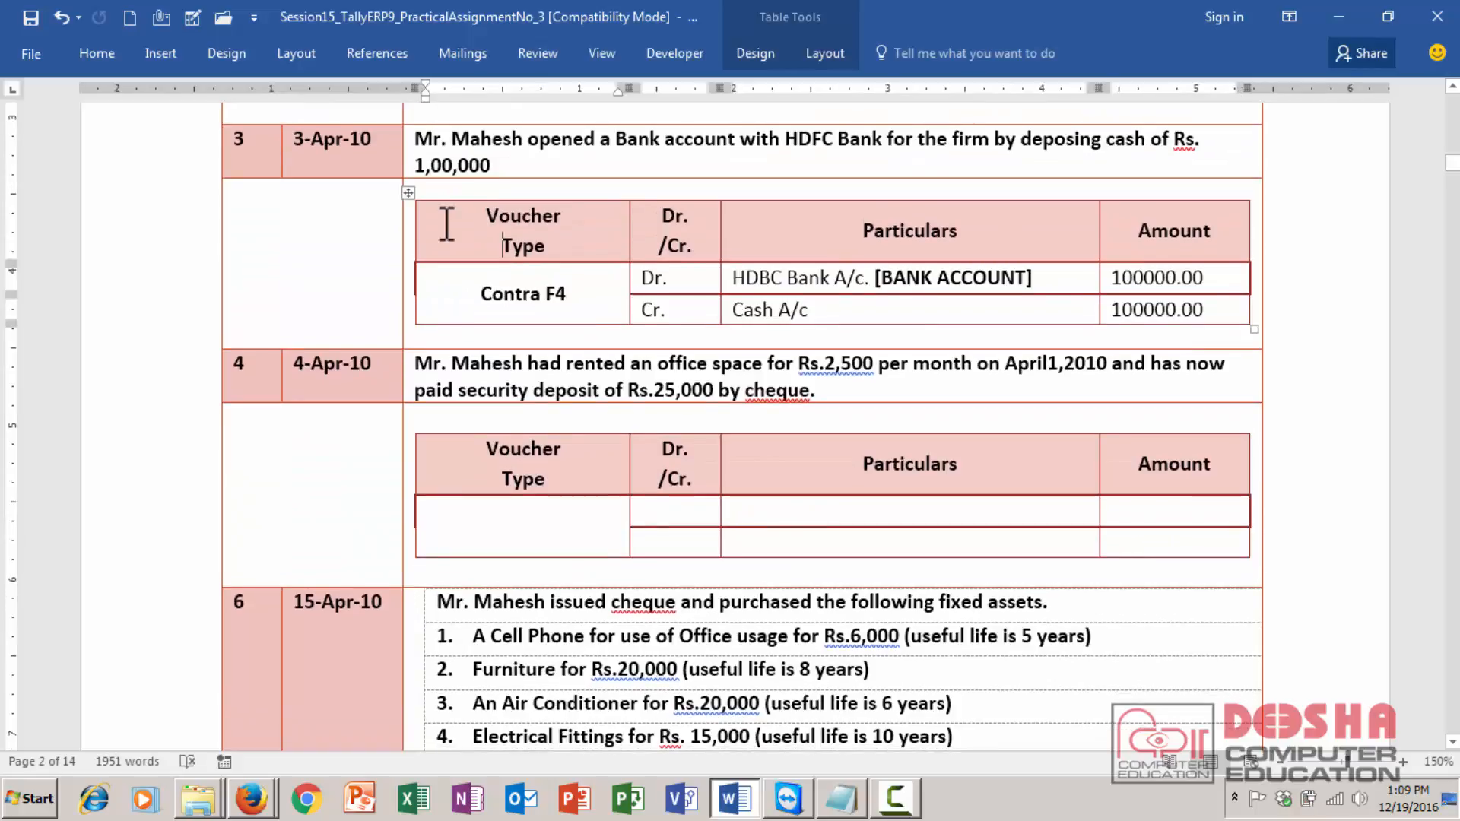
key("Down")
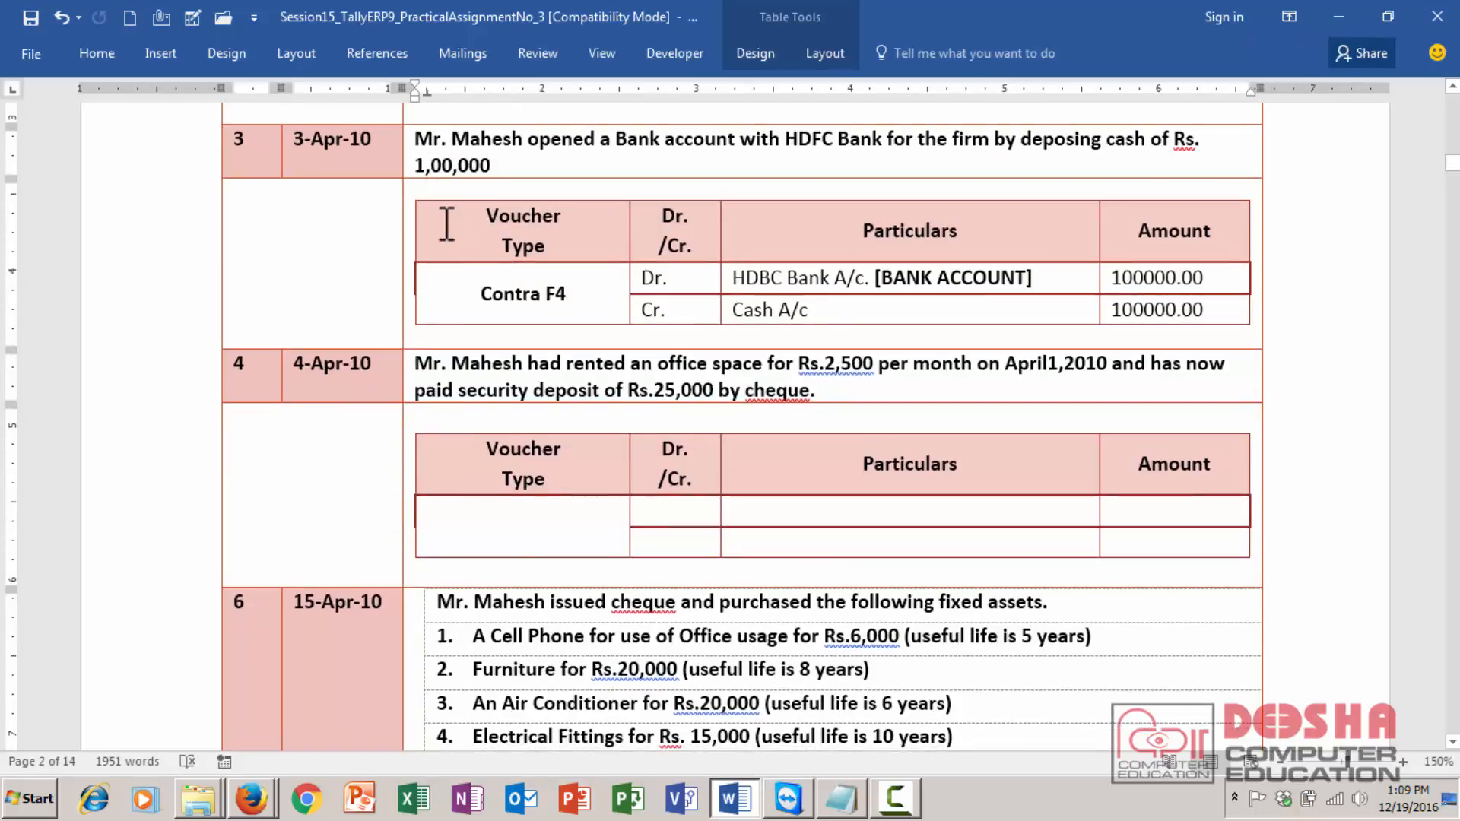
key("Down")
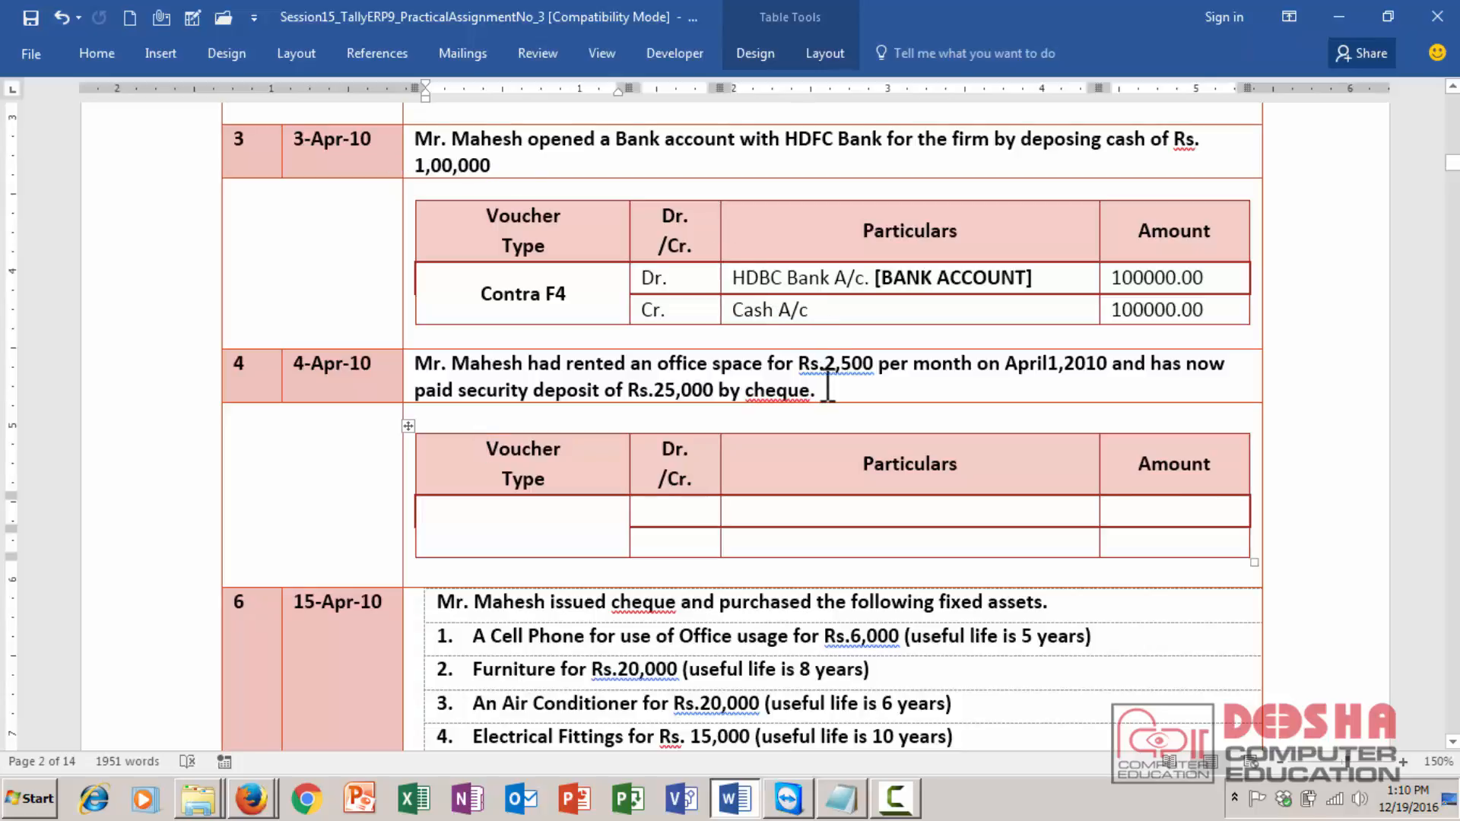
- Insert a space after "Rs." in the 2,500 rent amount of transaction 4's description
left_click_drag(823, 389, 415, 363)
left_click(614, 372)
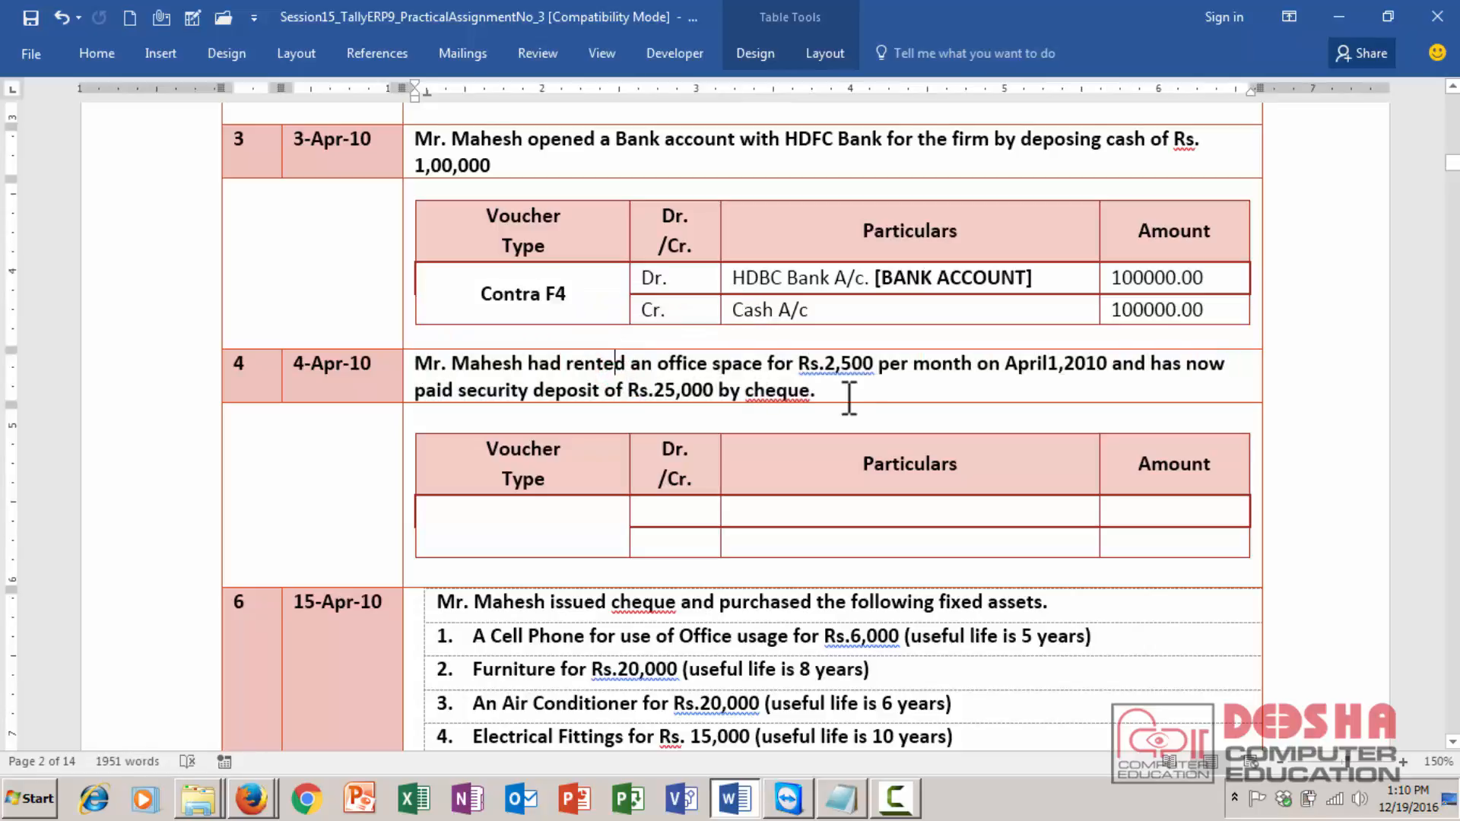
left_click_drag(734, 278, 1020, 274)
left_click(825, 356)
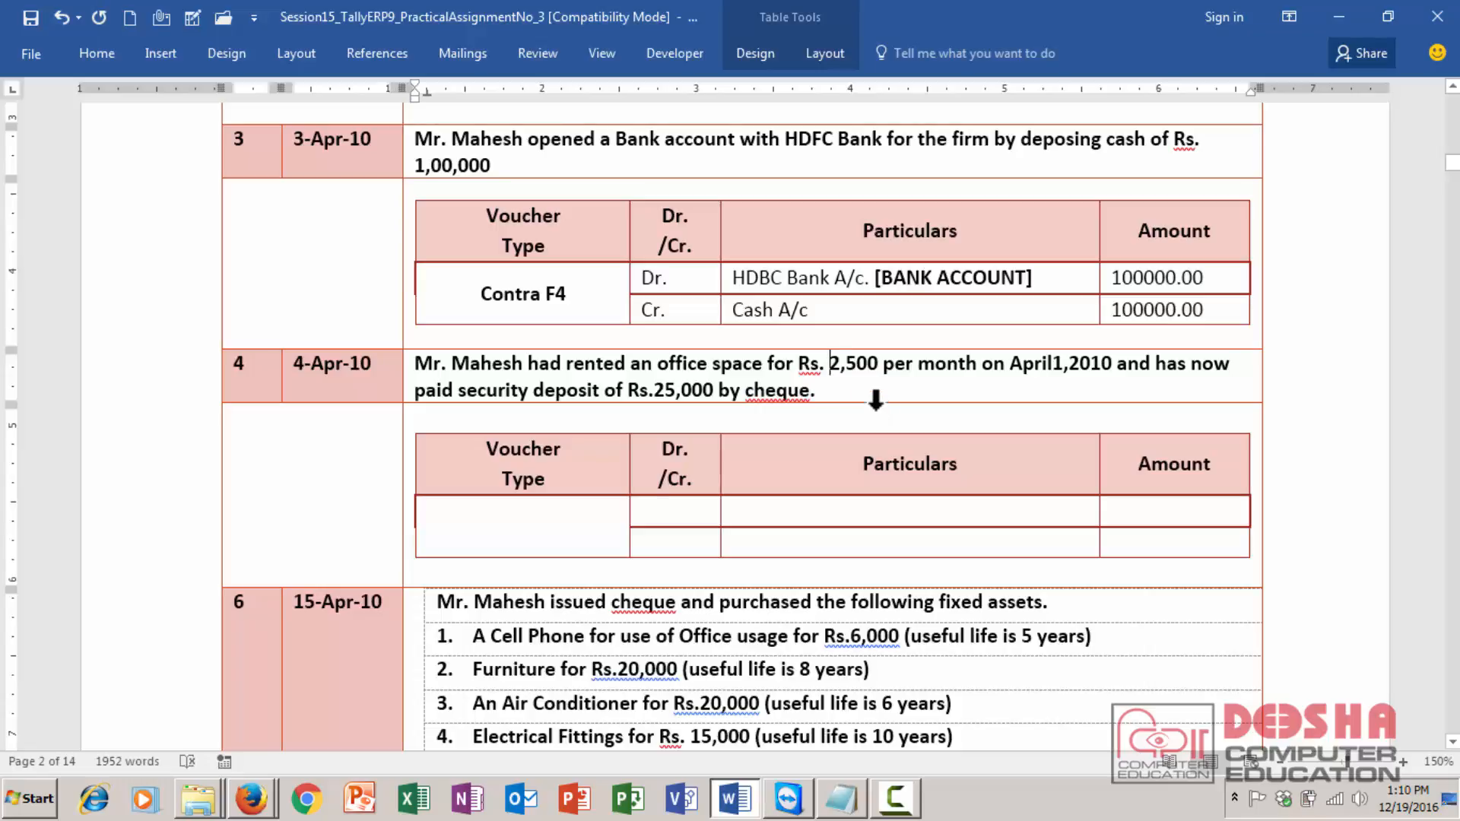
left_click_drag(459, 392, 810, 392)
- Fill the debit line of transaction 4's voucher table: Dr., Security Deposit A/c [] with bold brackets, amount 25000.00
left_click(697, 515)
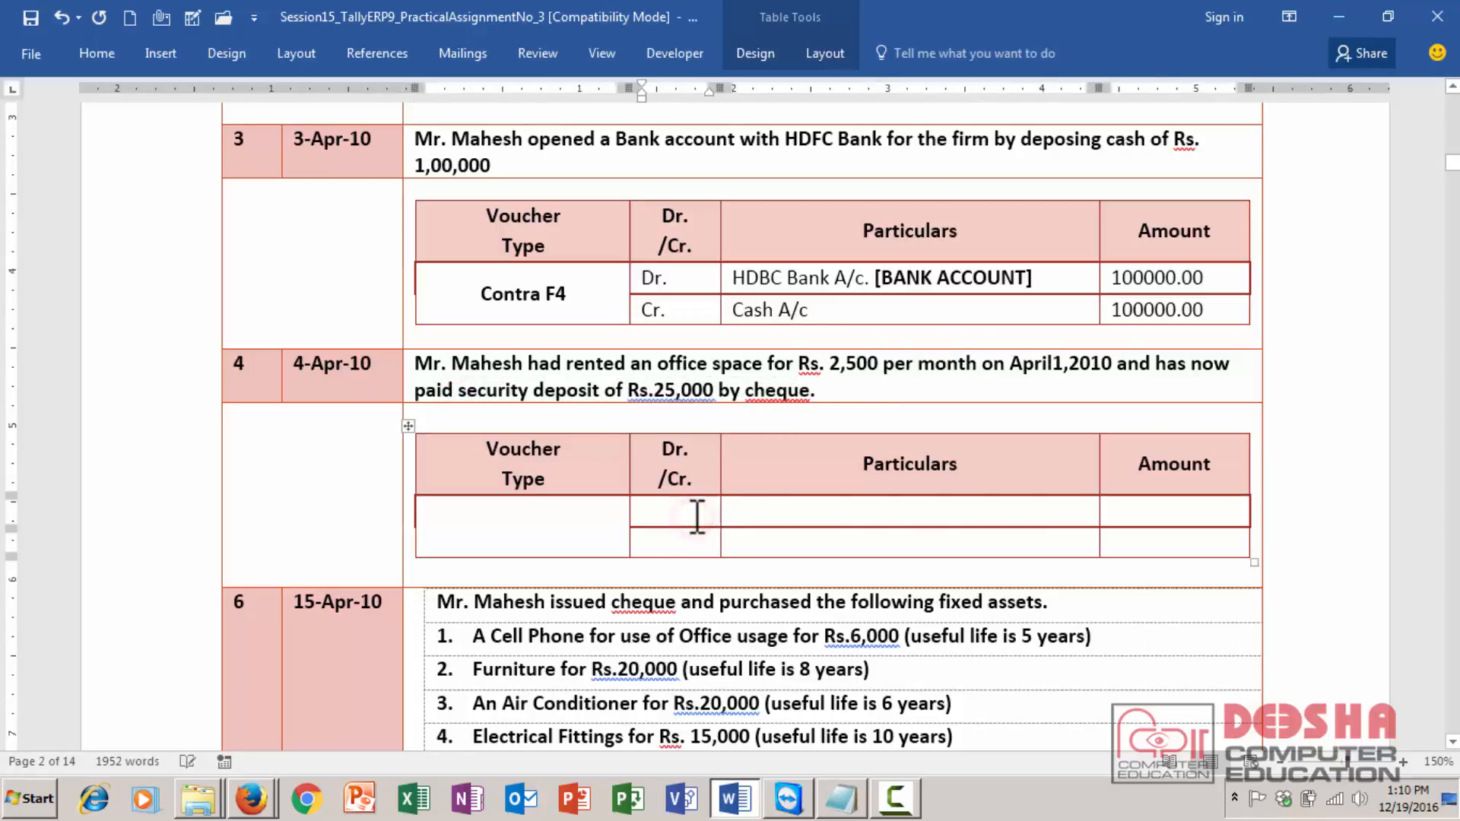
type("Dr.")
key("Tab")
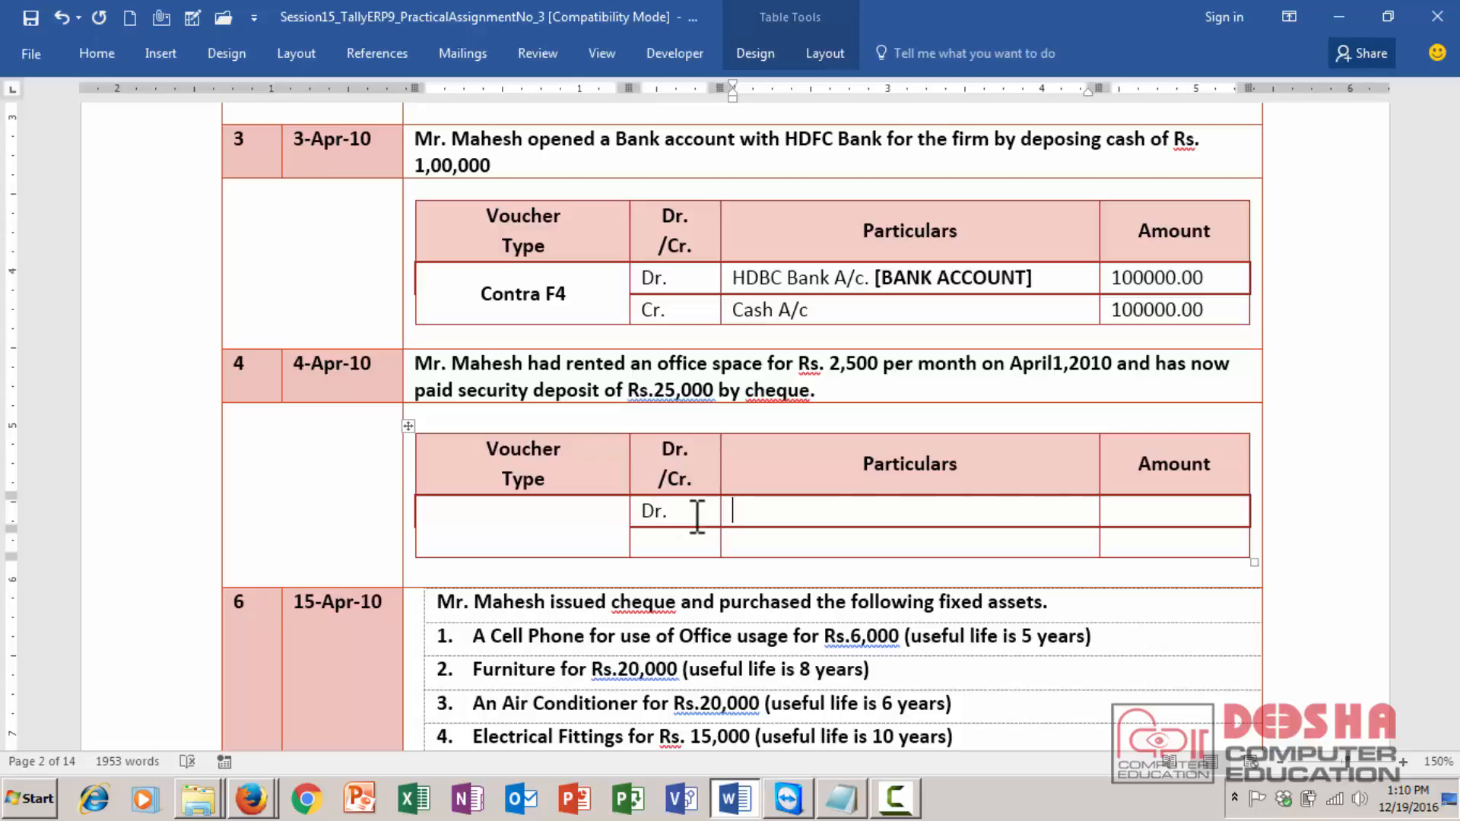
type("Security Deposit A")
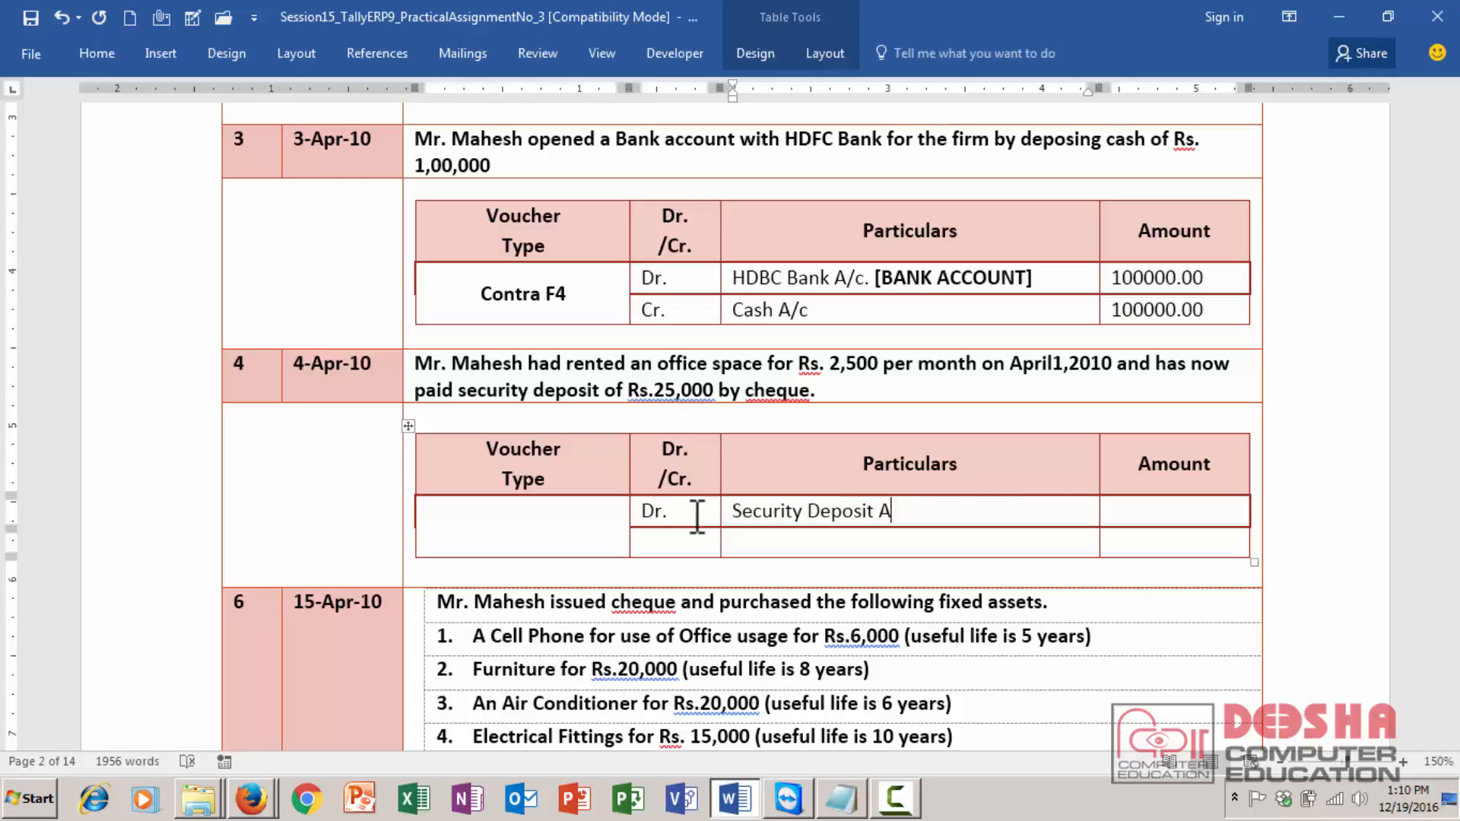
type("c")
key("BackSpace")
type("/c []")
key("shift+Left")
key("shift+Left")
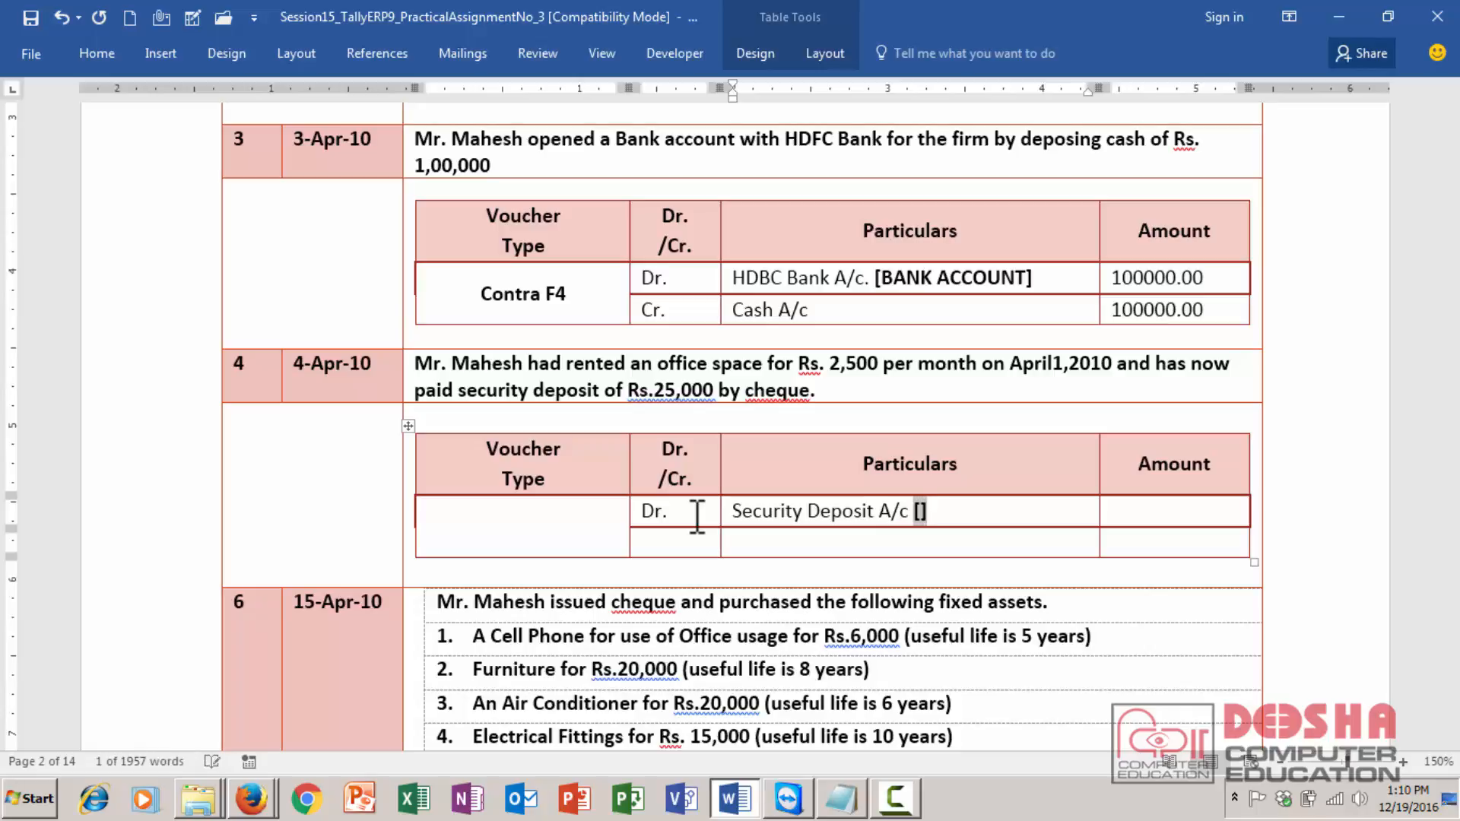
key("Tab")
type("25000.00")
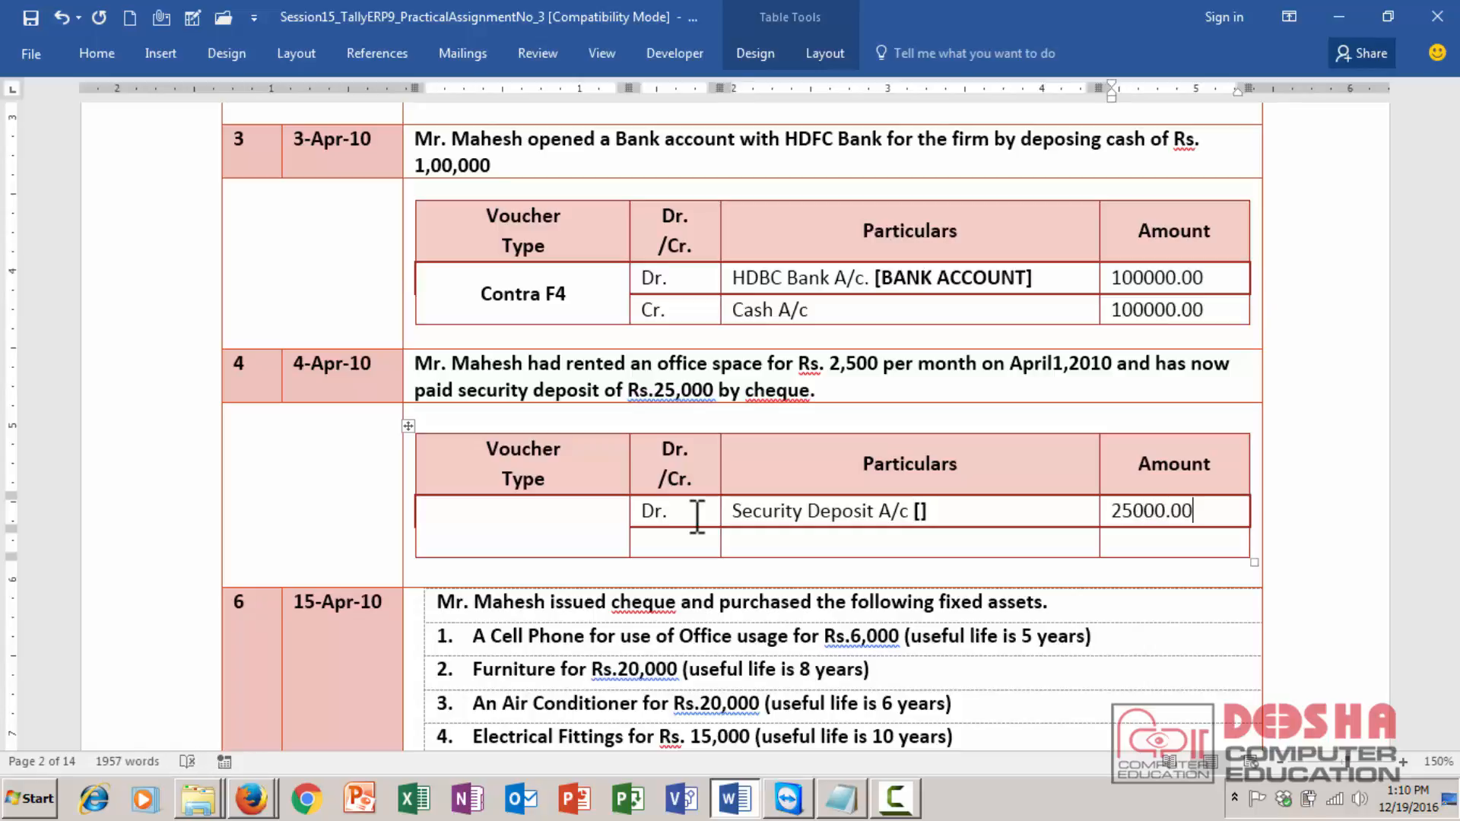
- Fill the credit line below: Cr., HDBC Bank A/c, amount 25000.00
key("Down")
key("Left")
key("Left")
type("Cr.")
key("Tab")
type("HDBC")
type(" Bank A")
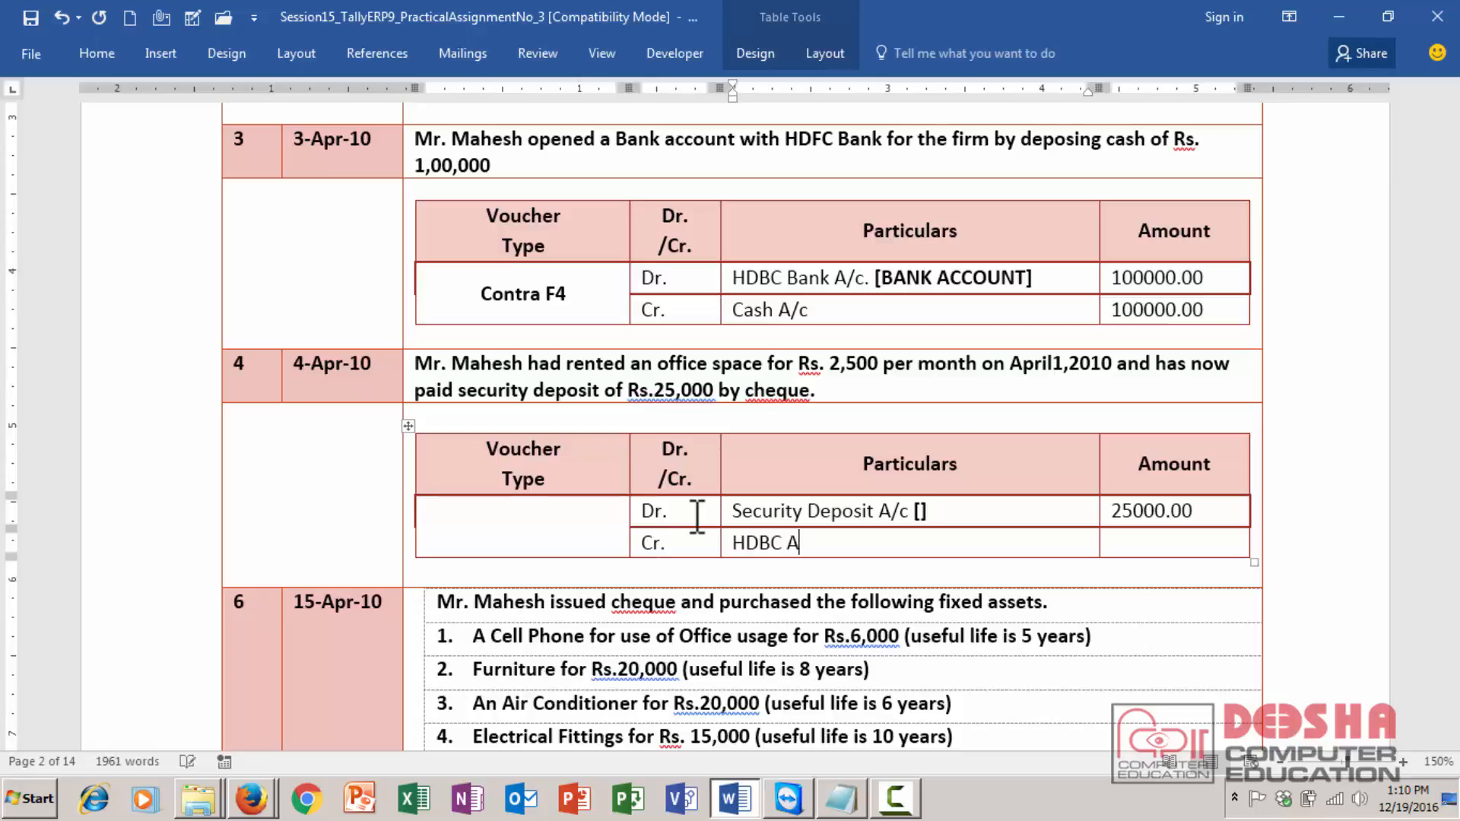
key("BackSpace")
key("BackSpace")
type("Bank A/c")
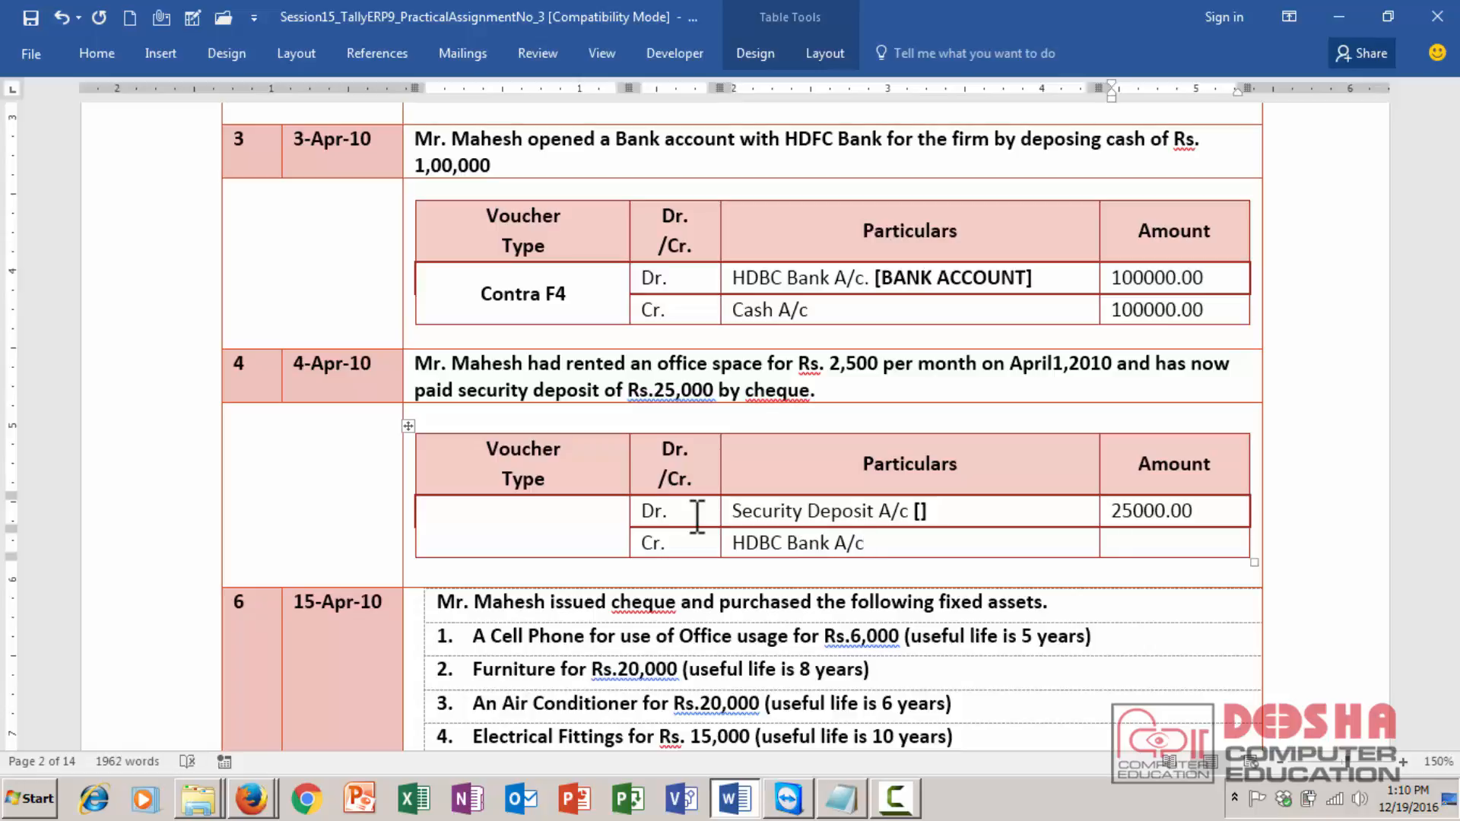
type("25000.00")
- Set transaction 4's voucher type to PAYMENT F5, centered in its cell
left_click(487, 529)
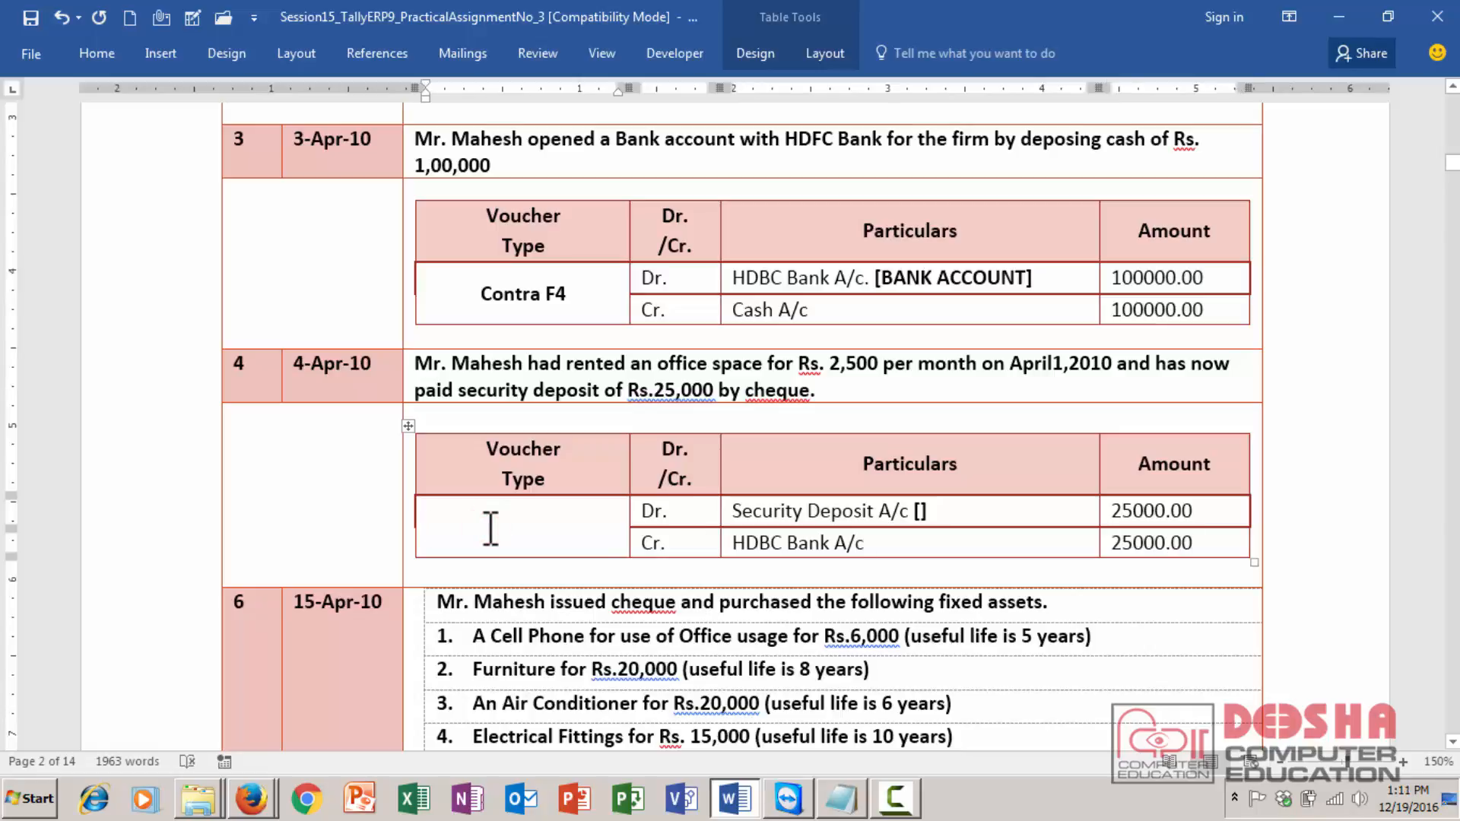
type("VOUC")
key("BackSpace")
key("BackSpace")
key("BackSpace")
key("BackSpace")
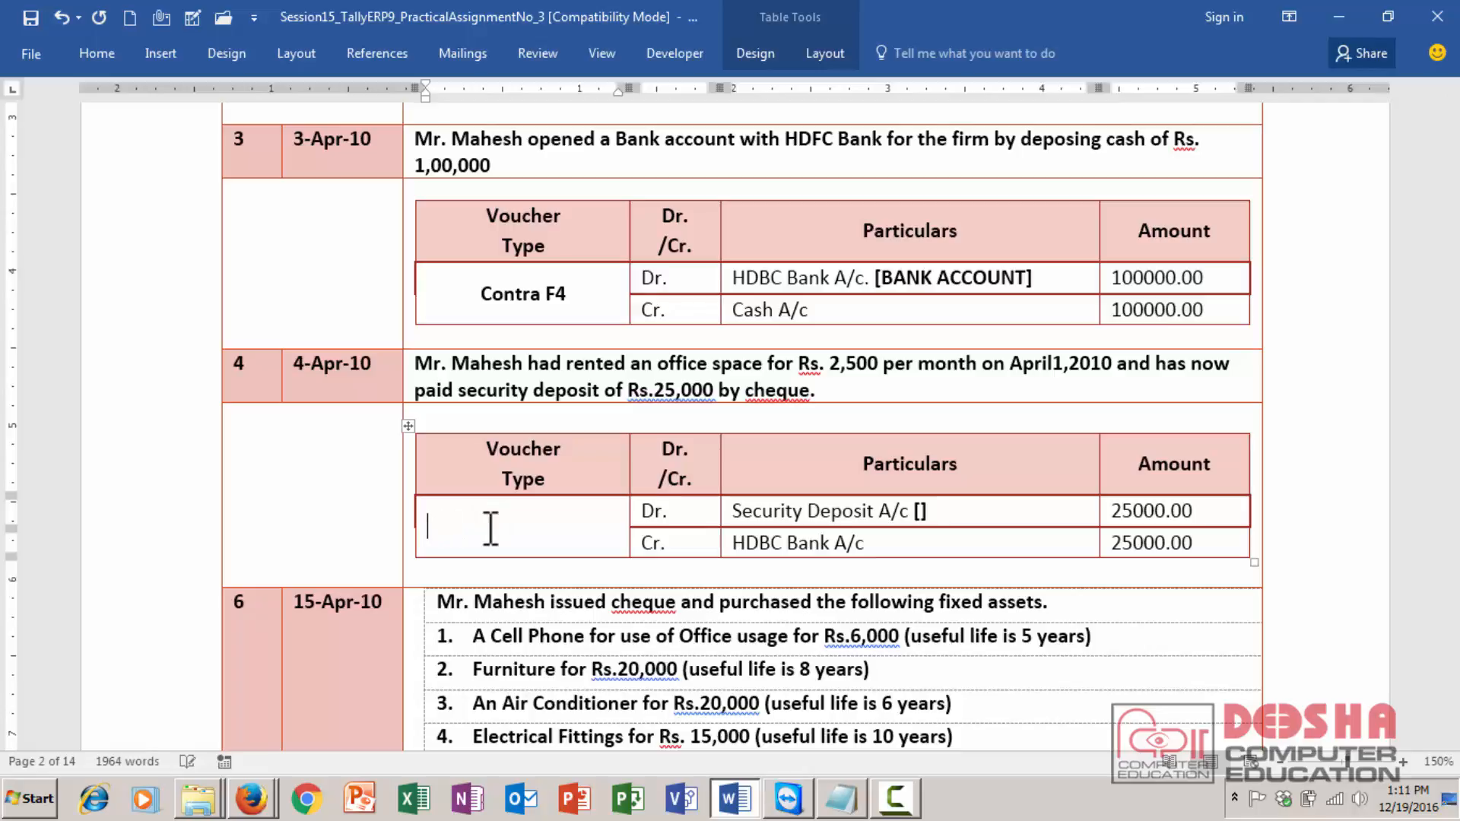
type("PAYMENT ")
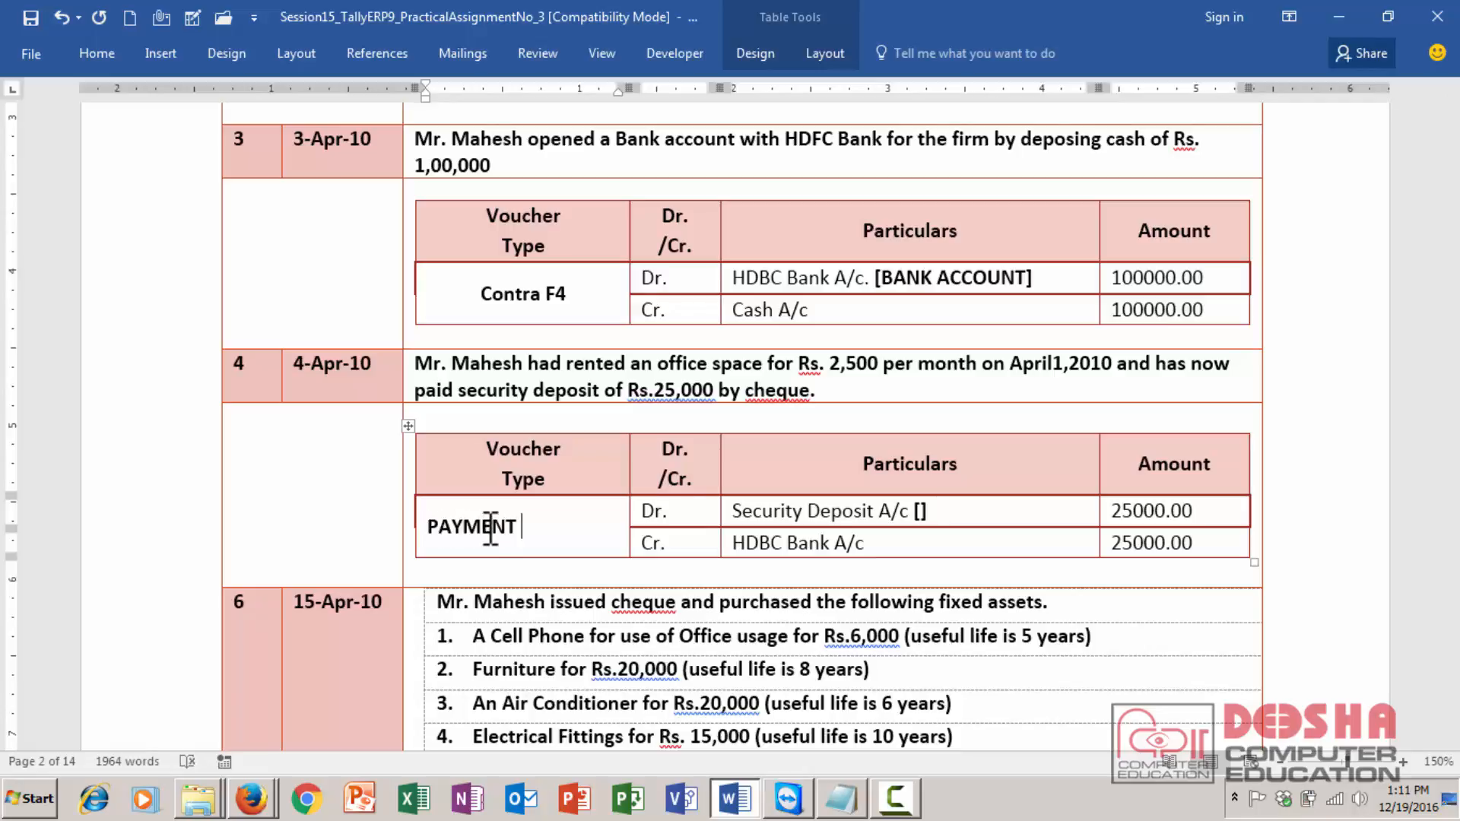
type("F5")
key("ctrl+e")
- Complete the debit account's group inside the brackets as [Deposit (Assets)]
left_click(914, 515)
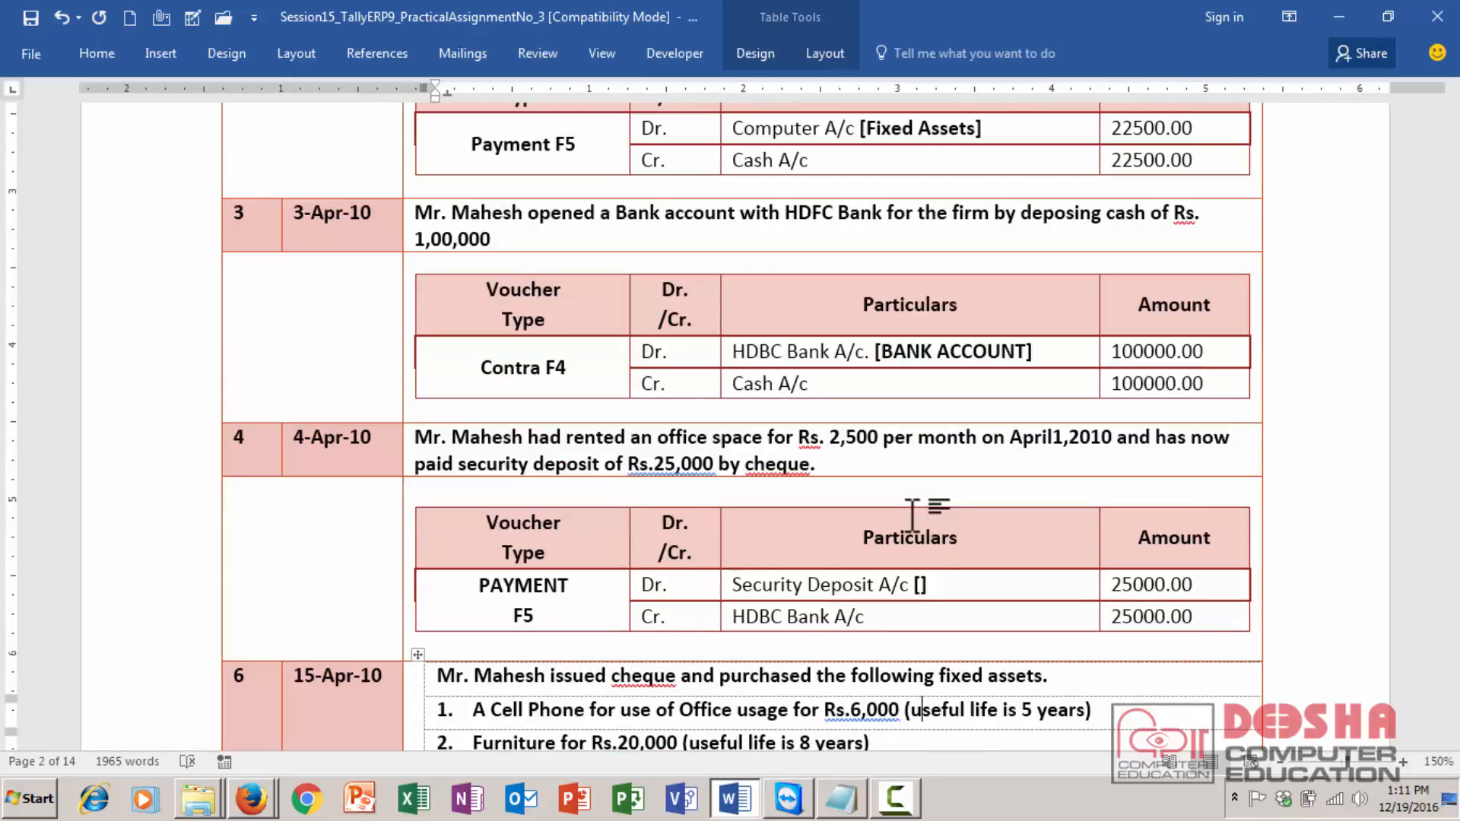
left_click(921, 584)
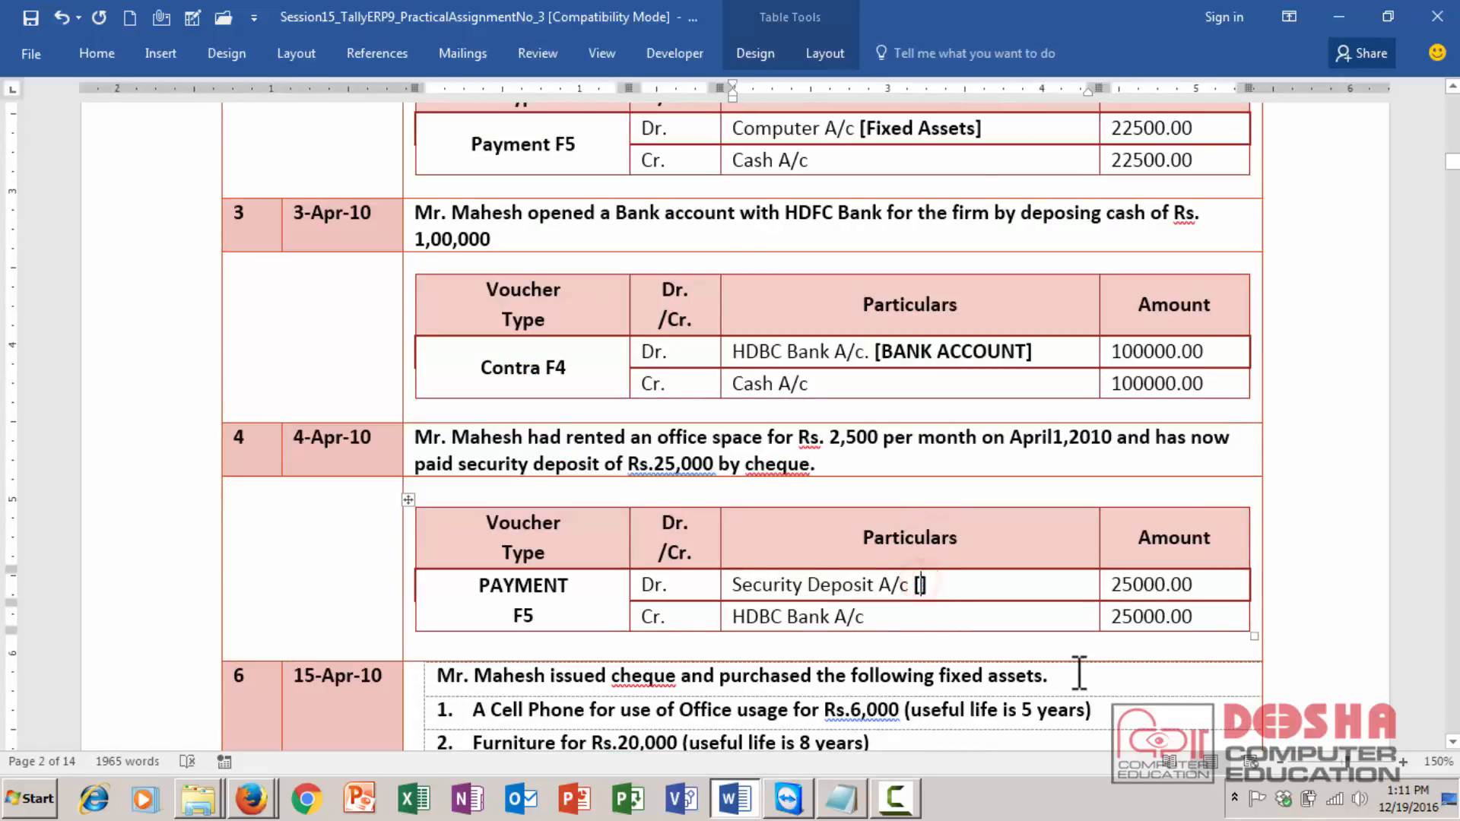
type("dE")
key("BackSpace")
key("BackSpace")
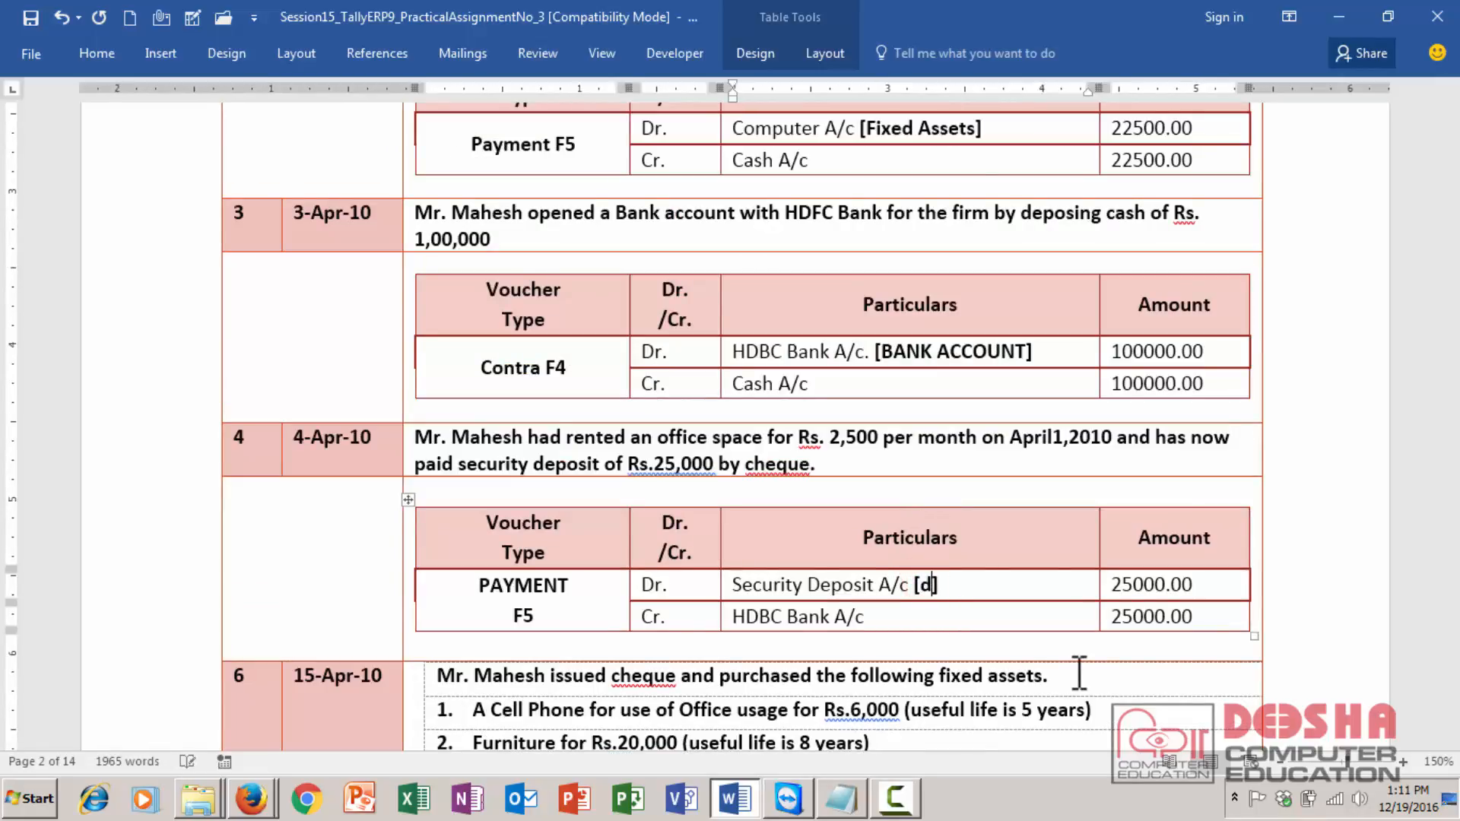
type("Deposit")
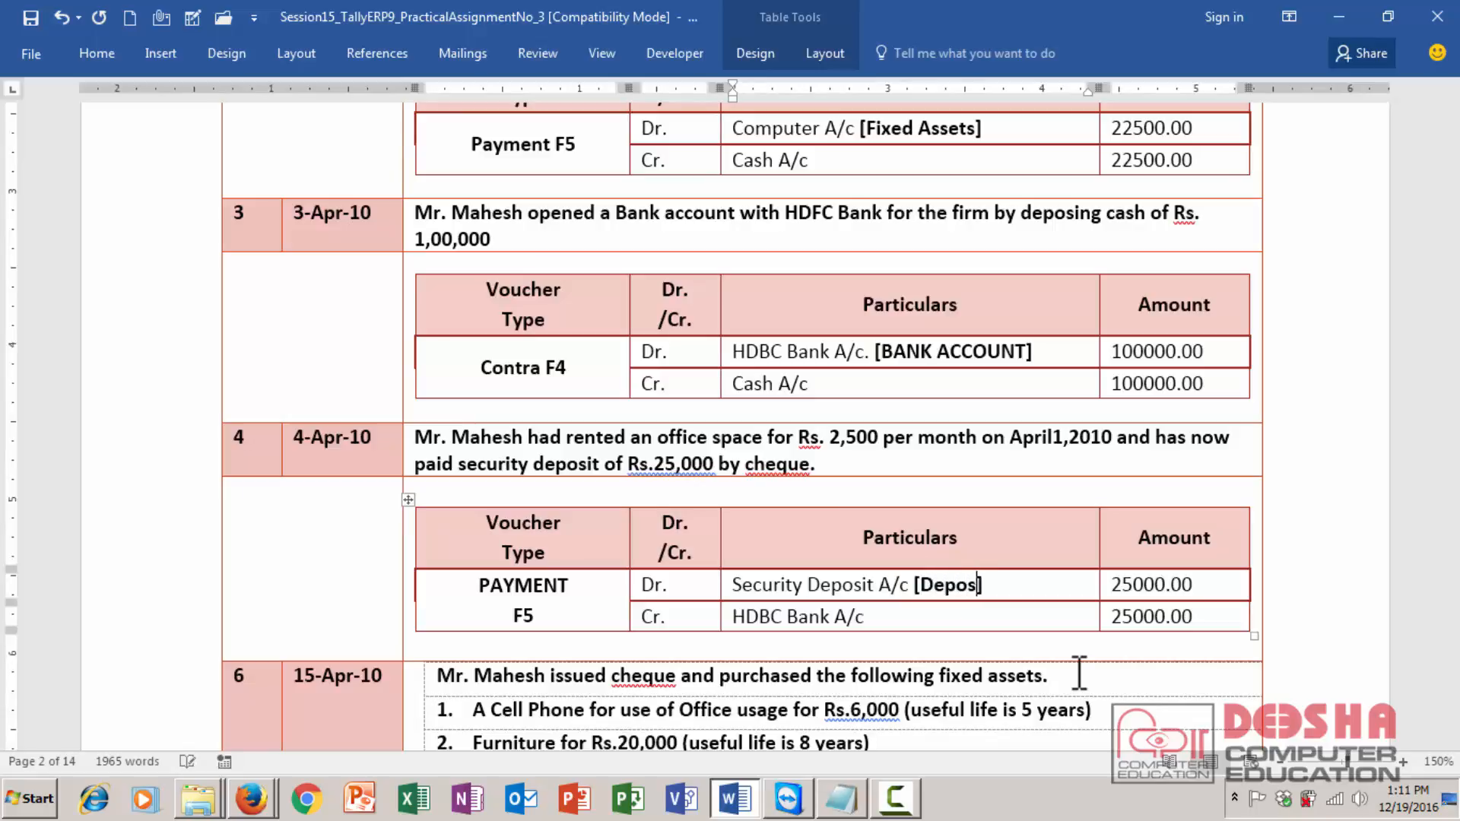
type(" [")
type("Assets")
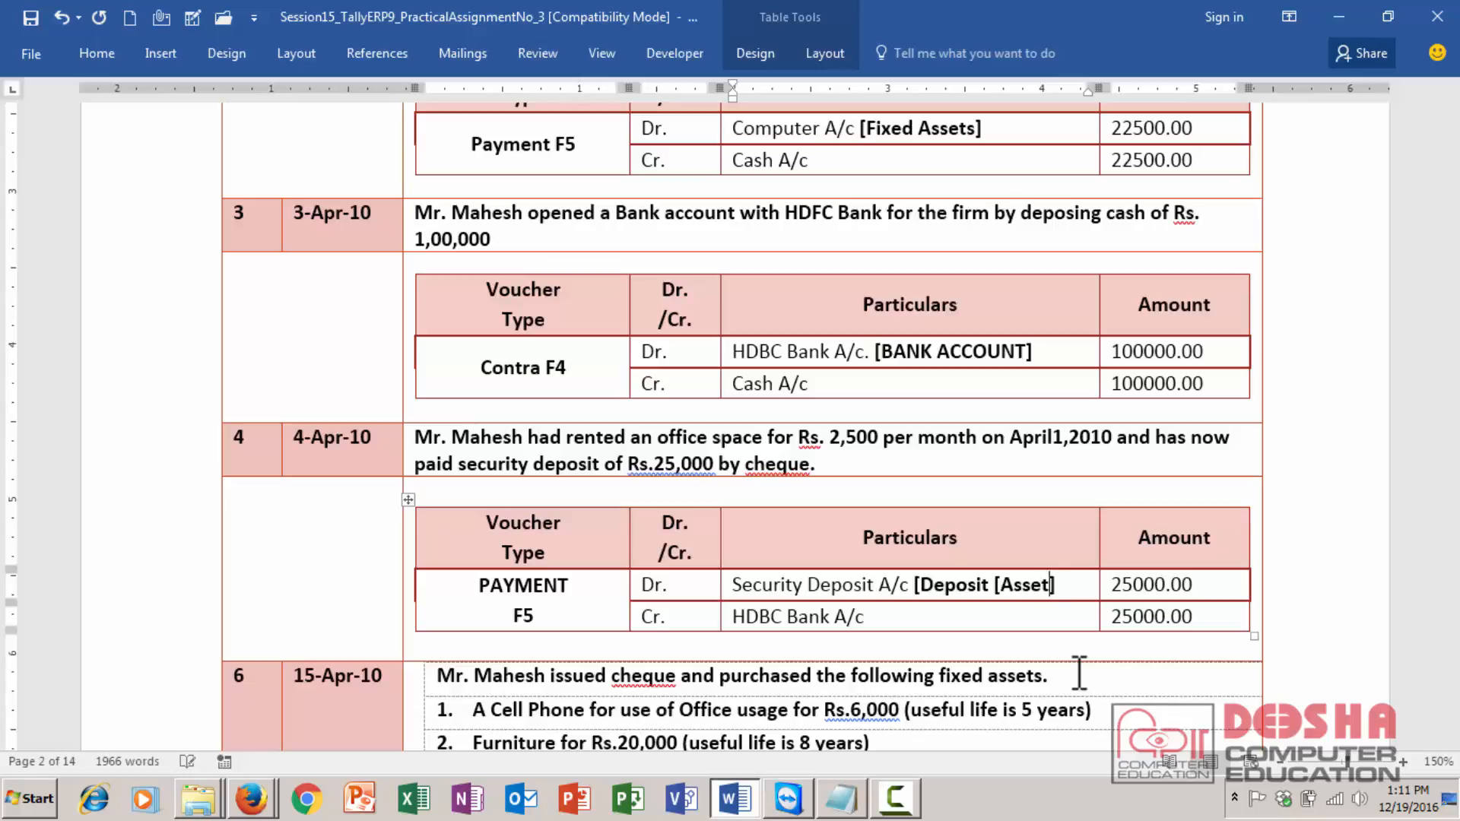
key("BackSpace")
type("s]")
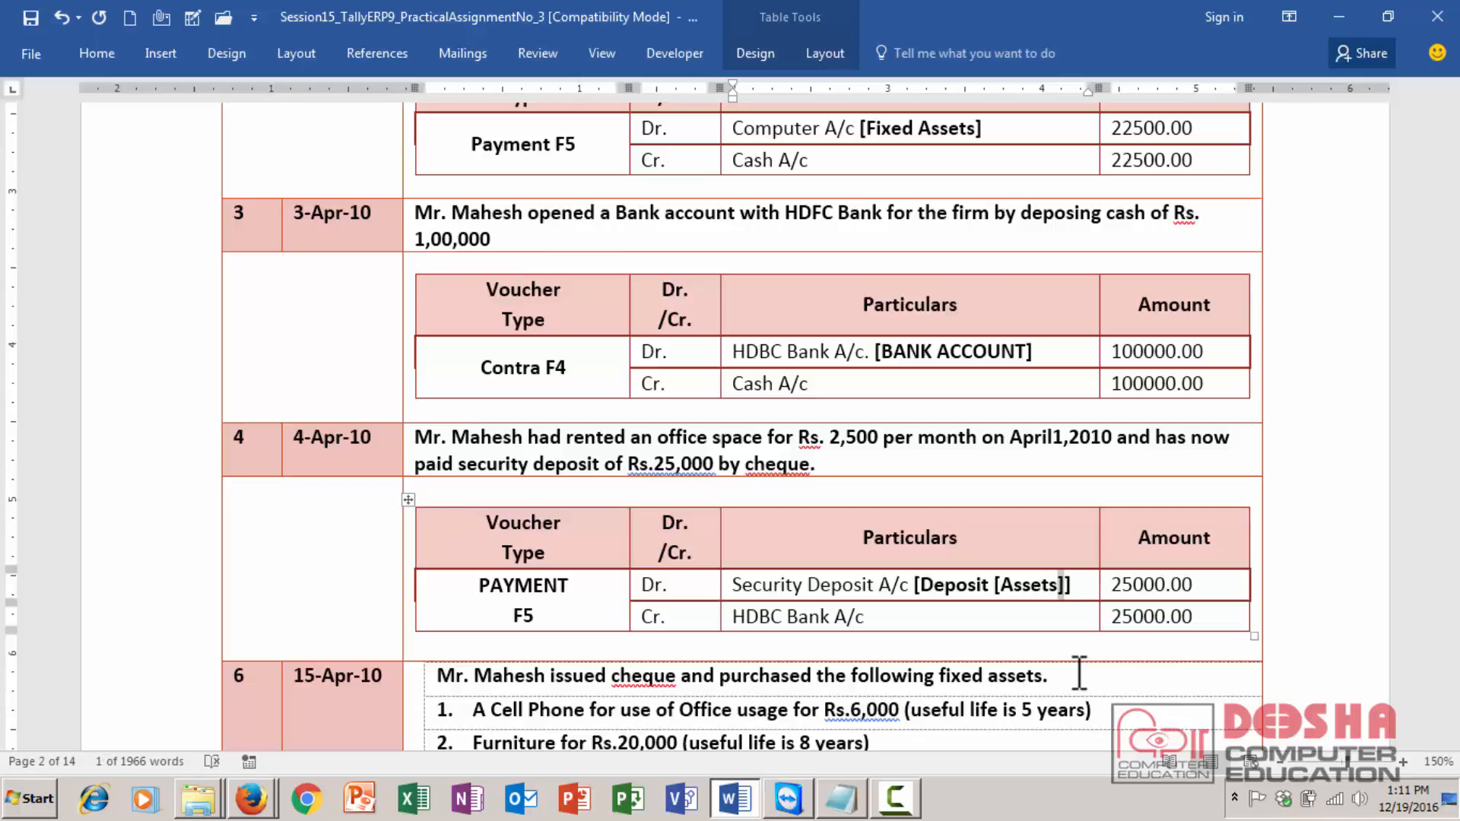
key("BackSpace")
type(")")
key("ctrl+Left")
key("ctrl+Left")
key("BackSpace")
type("(")
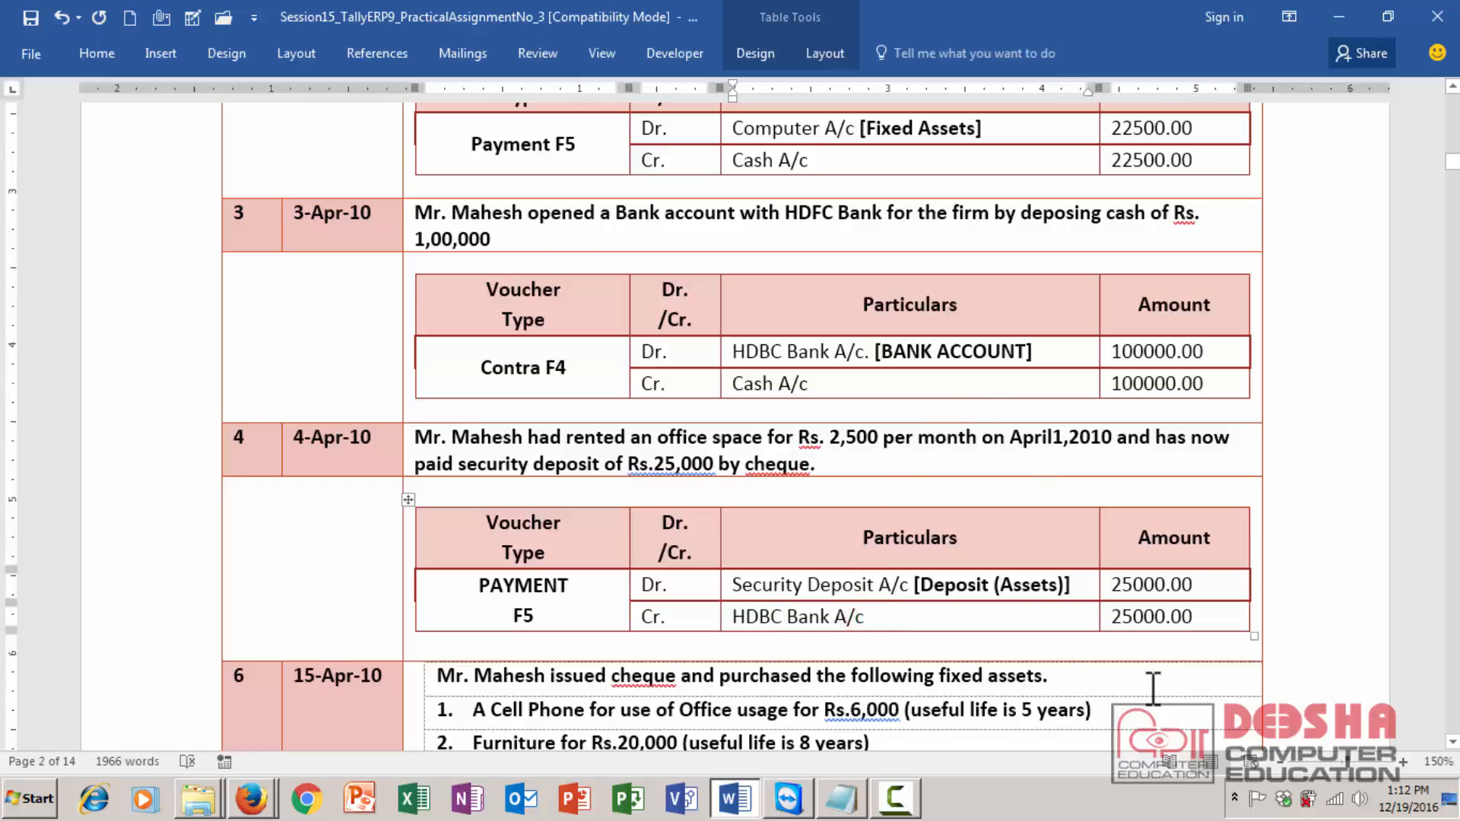
- Review the fixed assets purchased in transaction 6 dated 15-Apr-10
left_click(152, 544)
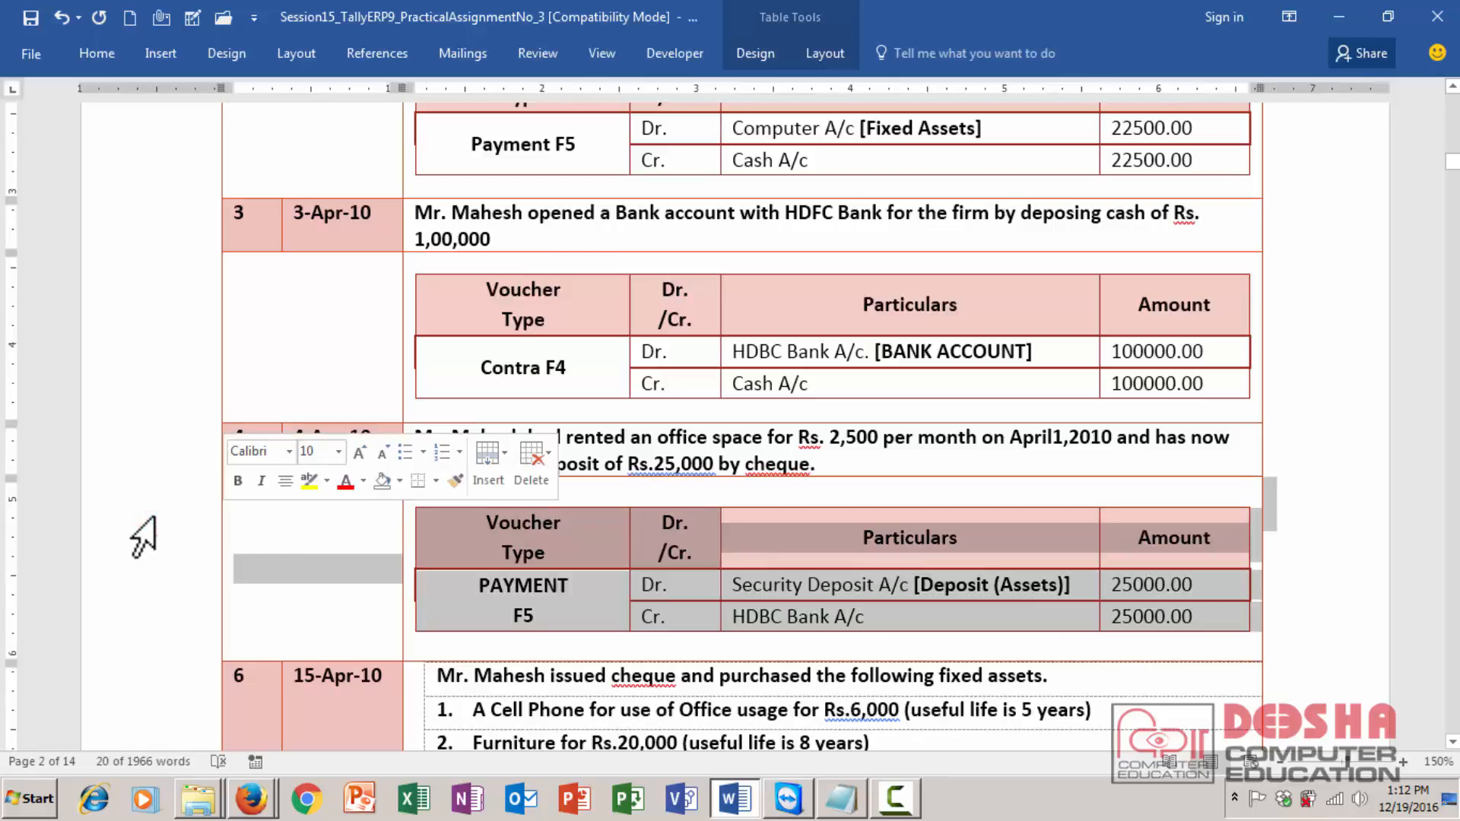
left_click(294, 613)
scroll(297, 615, "down", 5)
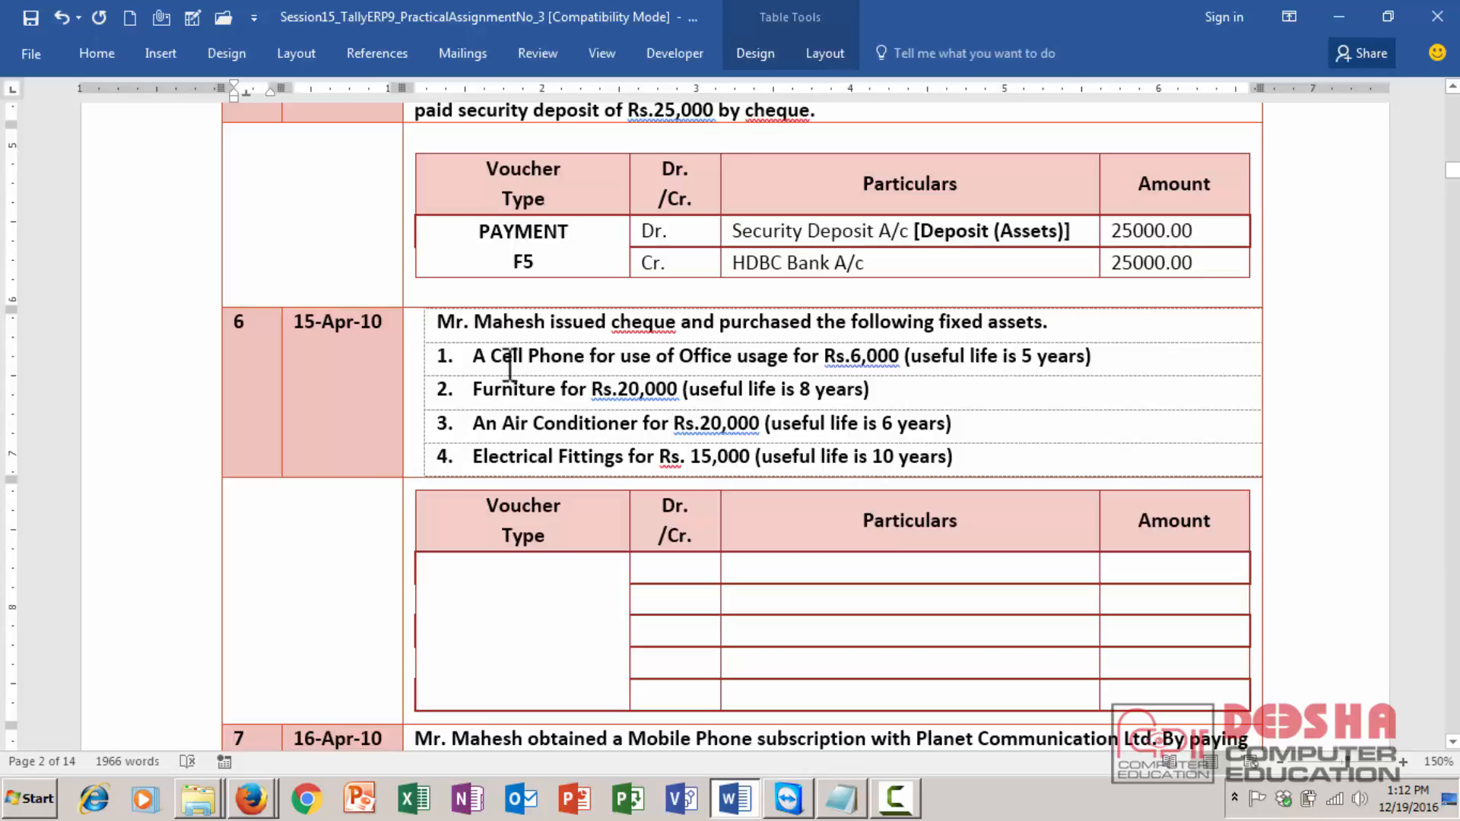
left_click_drag(493, 358, 648, 400)
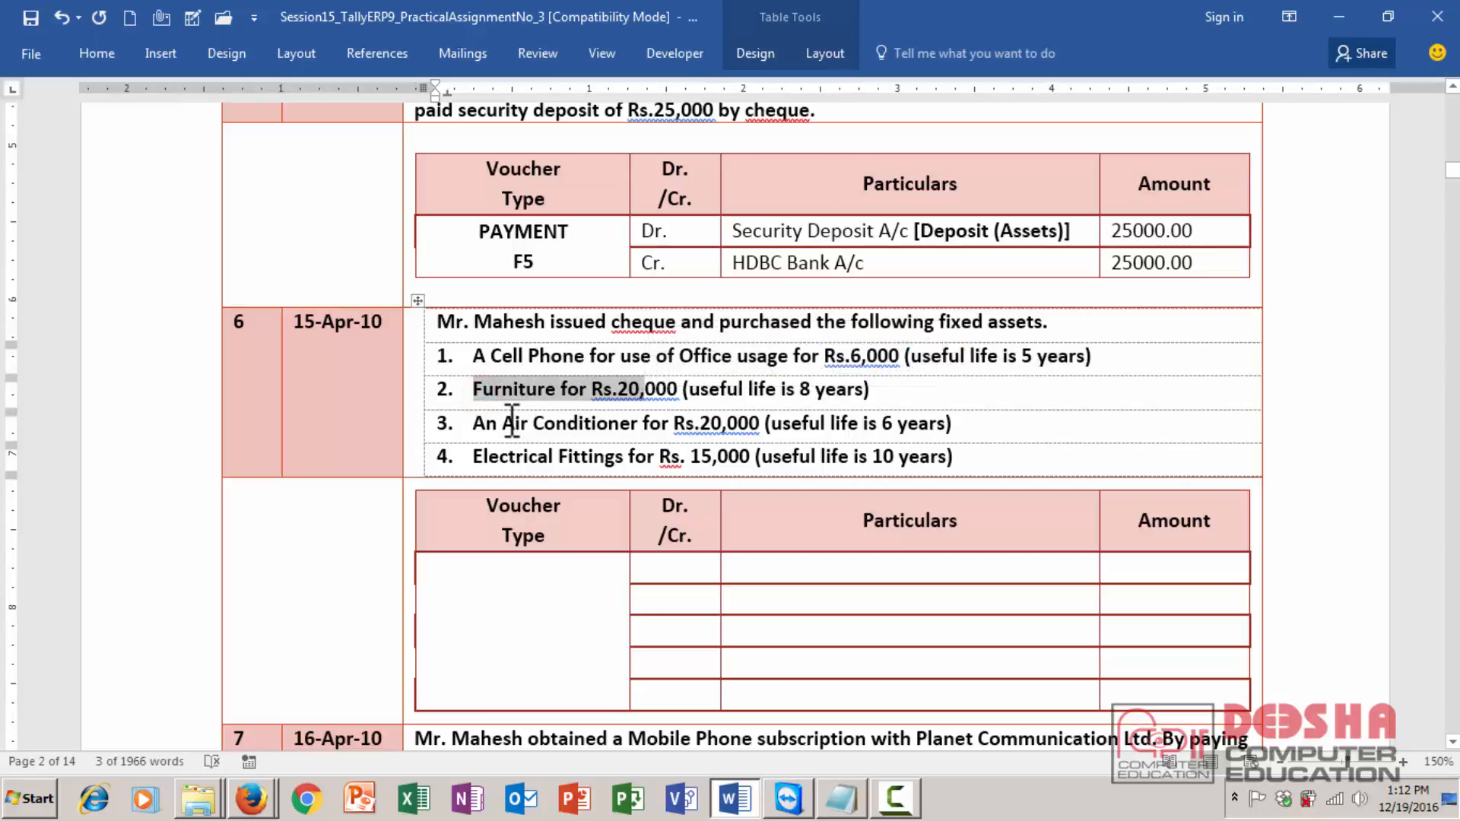
left_click_drag(504, 423, 659, 431)
left_click(658, 428)
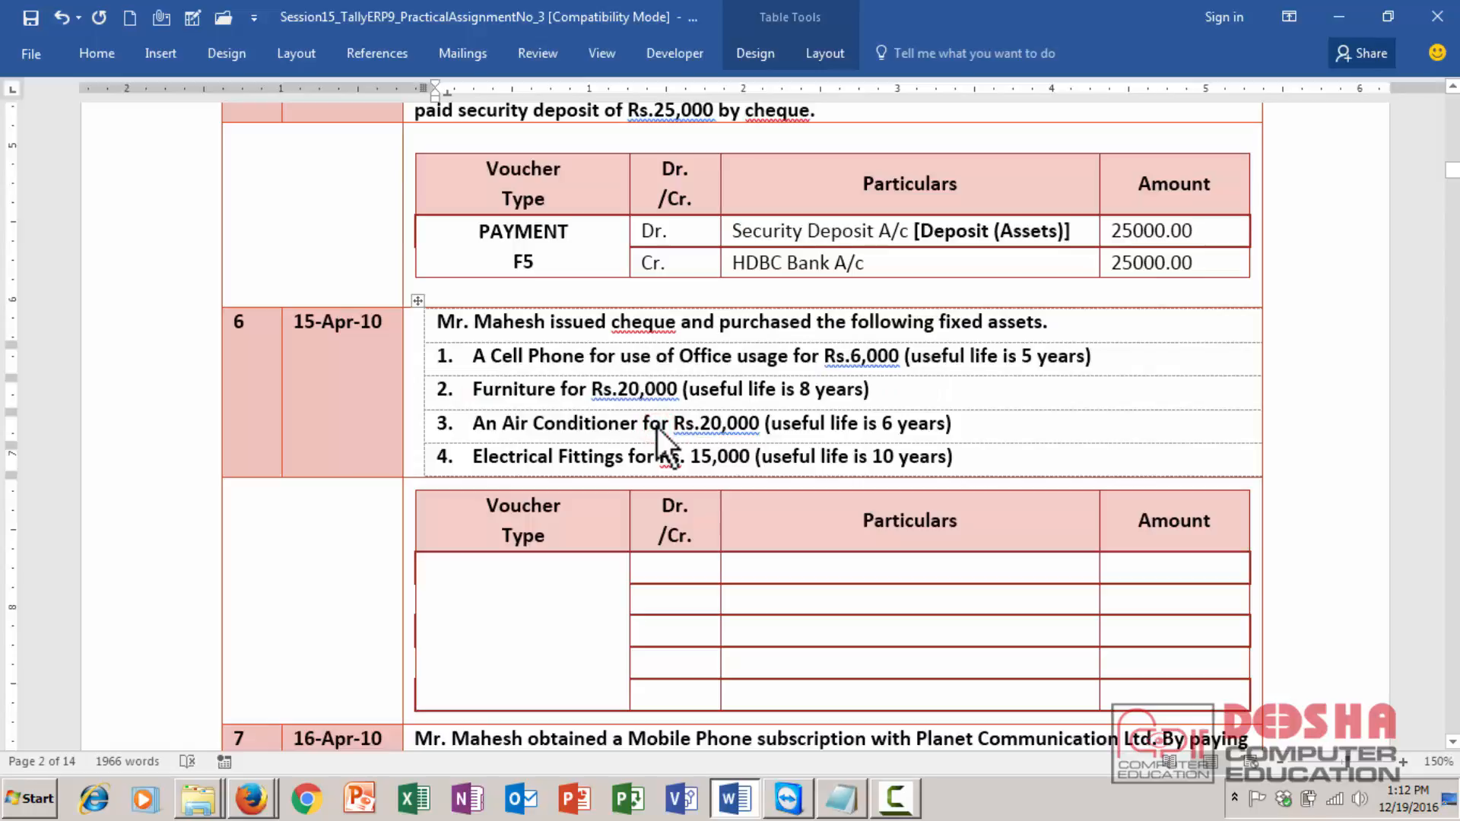
left_click_drag(469, 456, 613, 464)
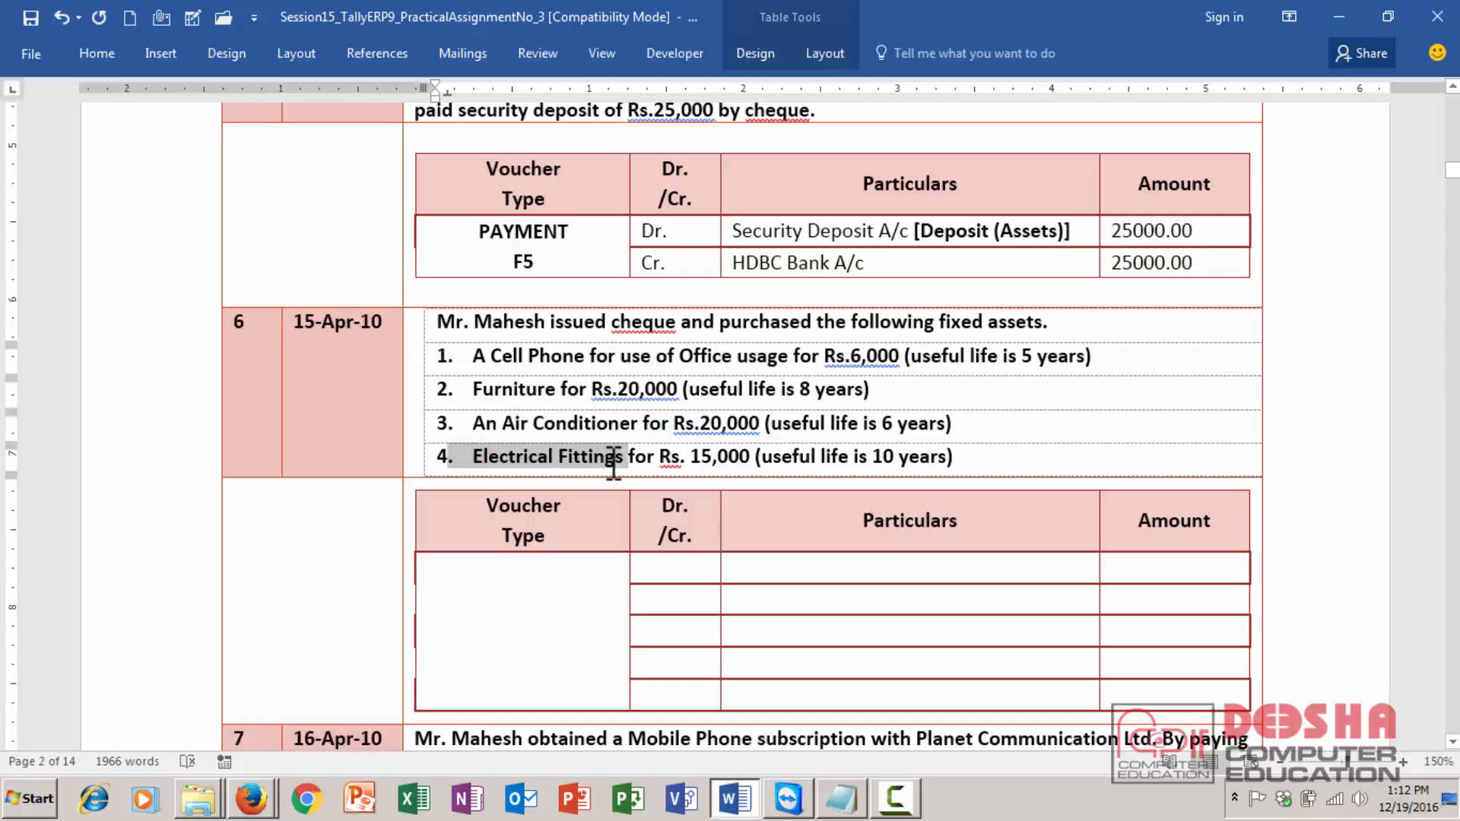
left_click(522, 456)
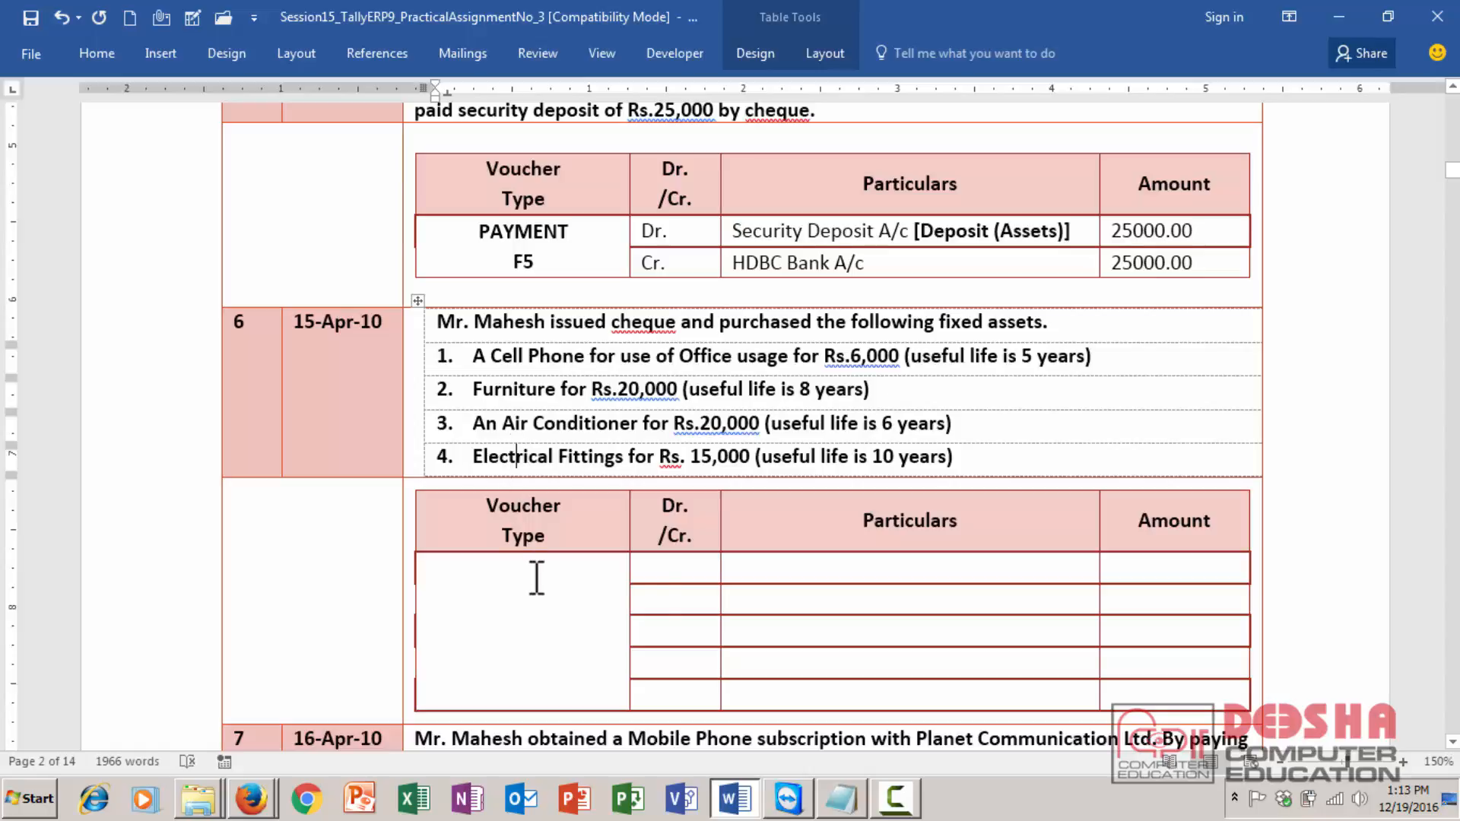
- Mark the first four rows of transaction 6's voucher table as Dr
left_click(664, 572)
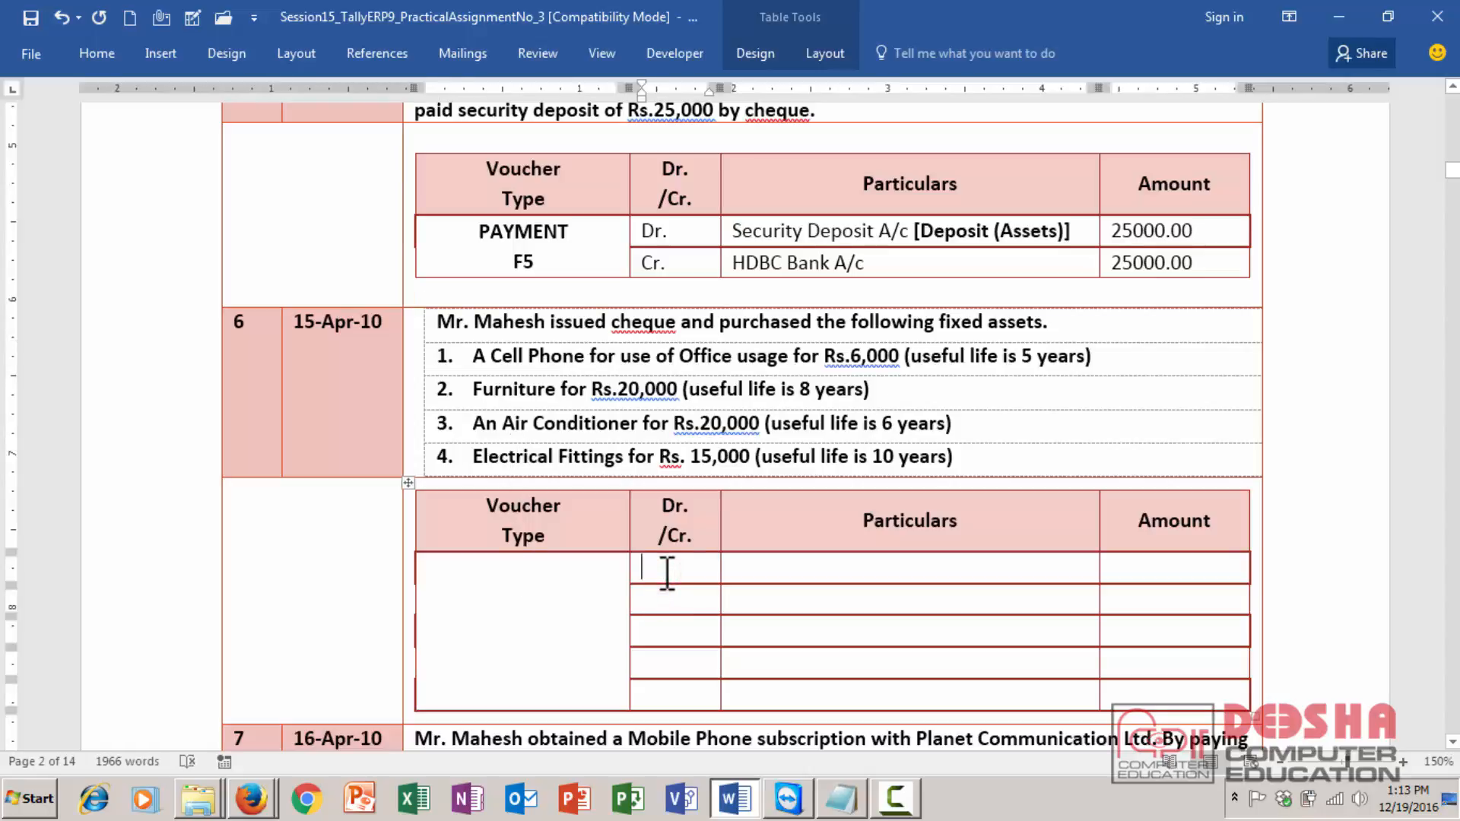
type("Dr.")
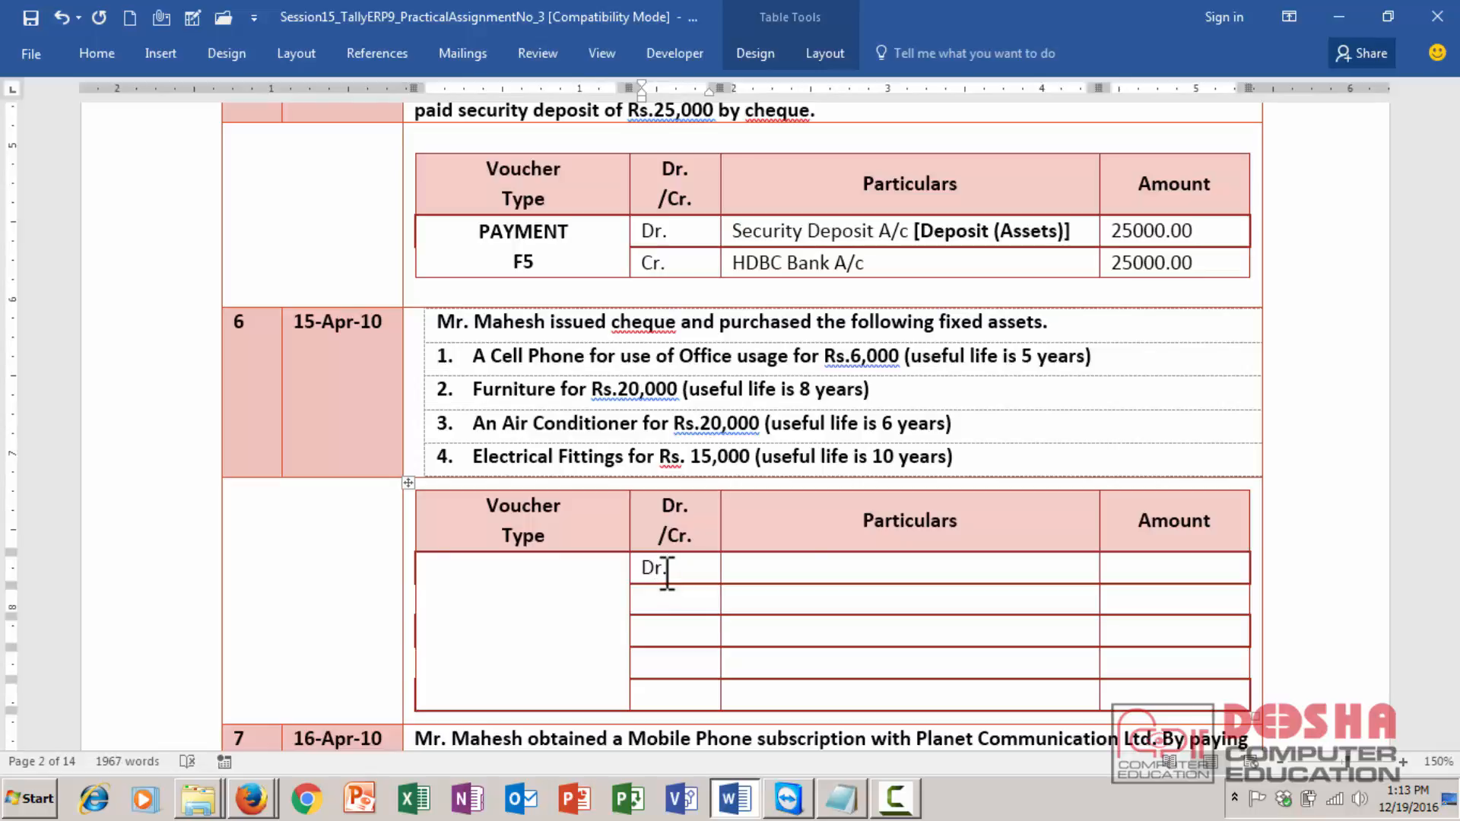
key("shift+Home")
key("ctrl+c")
key("Down")
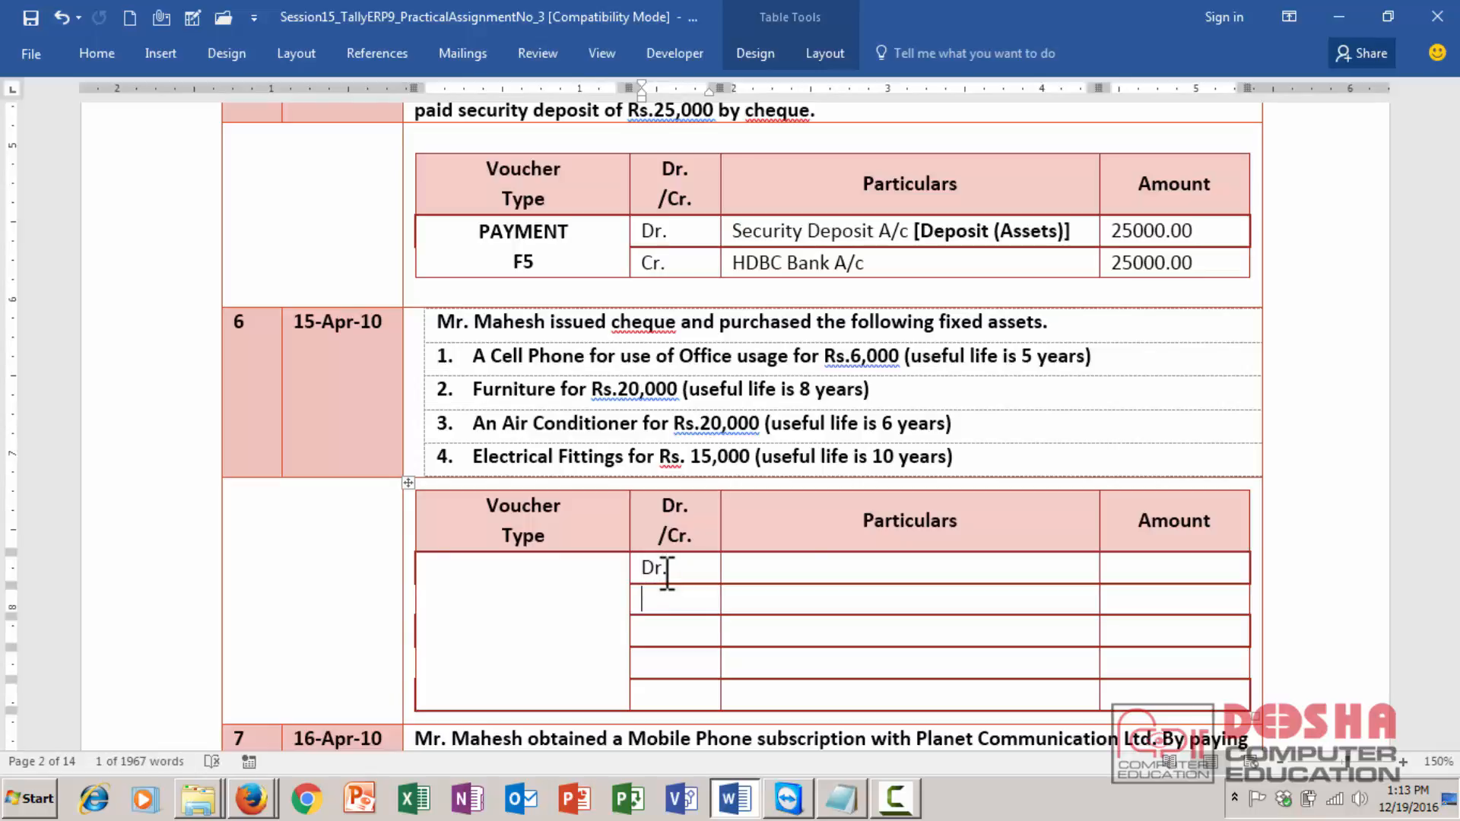
key("ctrl+v")
key("Down")
key("ctrl+v")
key("Down")
key("ctrl+v")
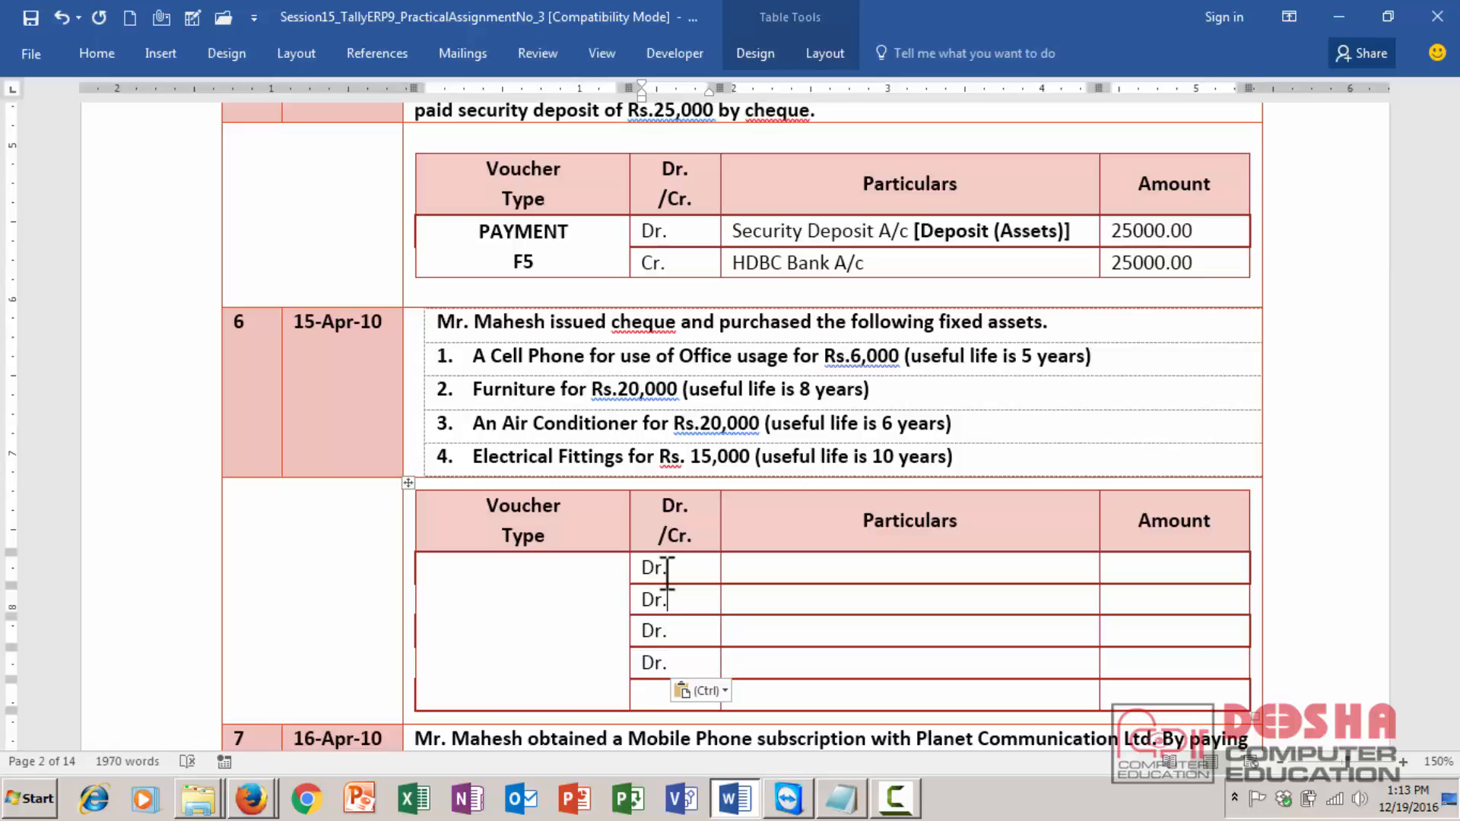
- Enter Cell Phone A/c with amount 6000.00 in the first debit row
key("Right")
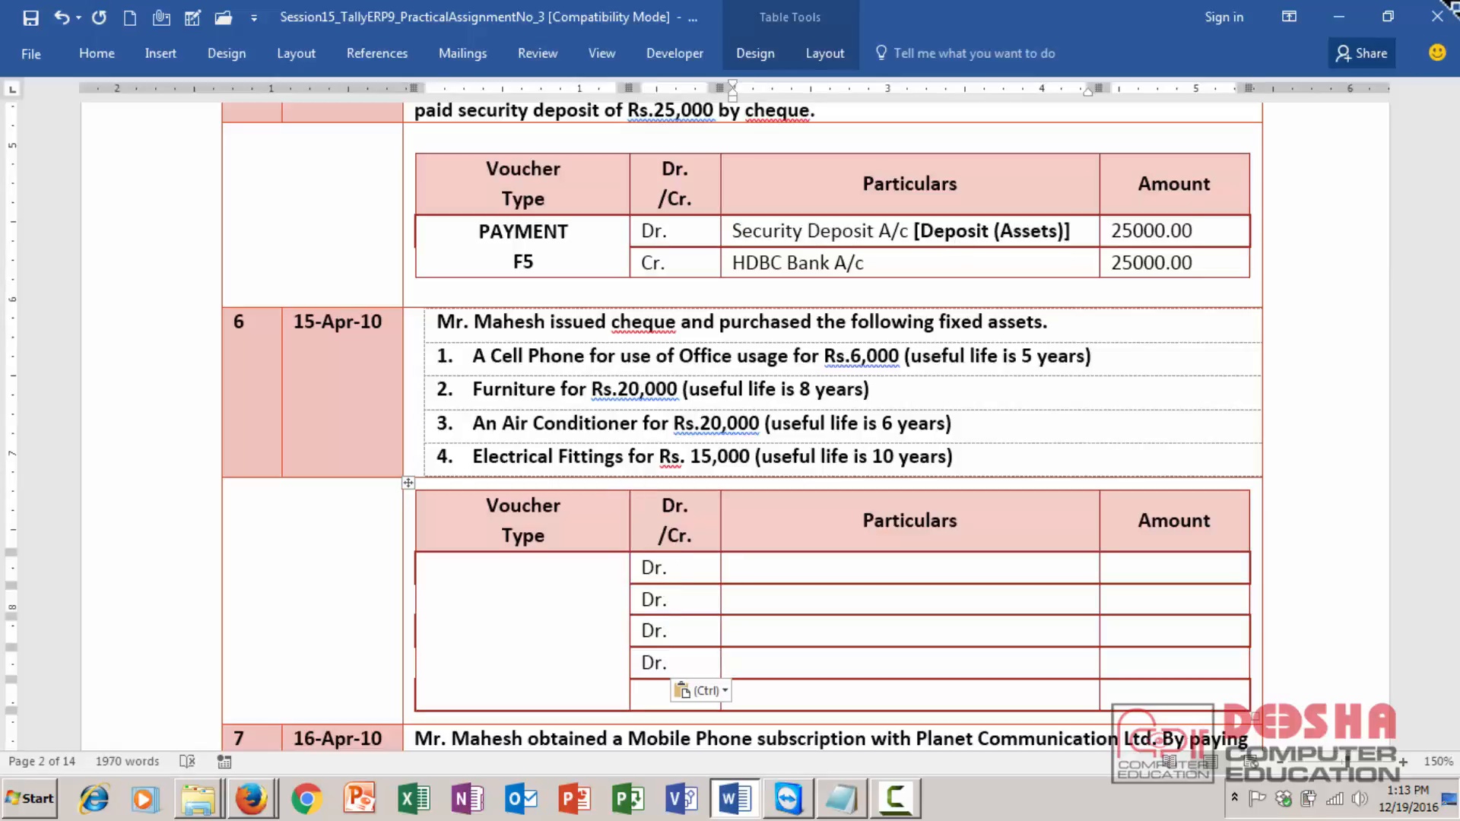
type("Cell ")
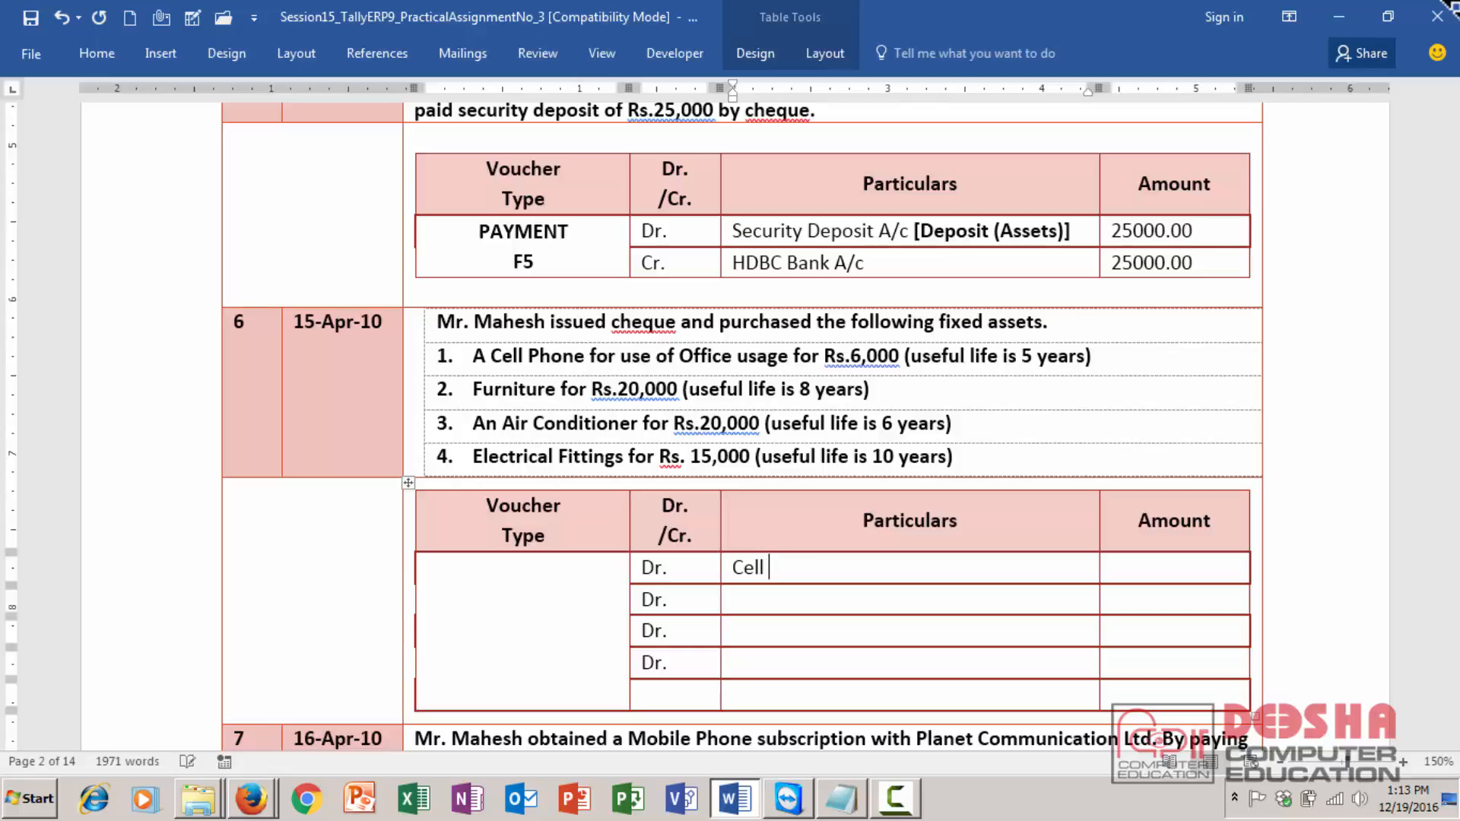
type("Phone A/c")
key("Tab")
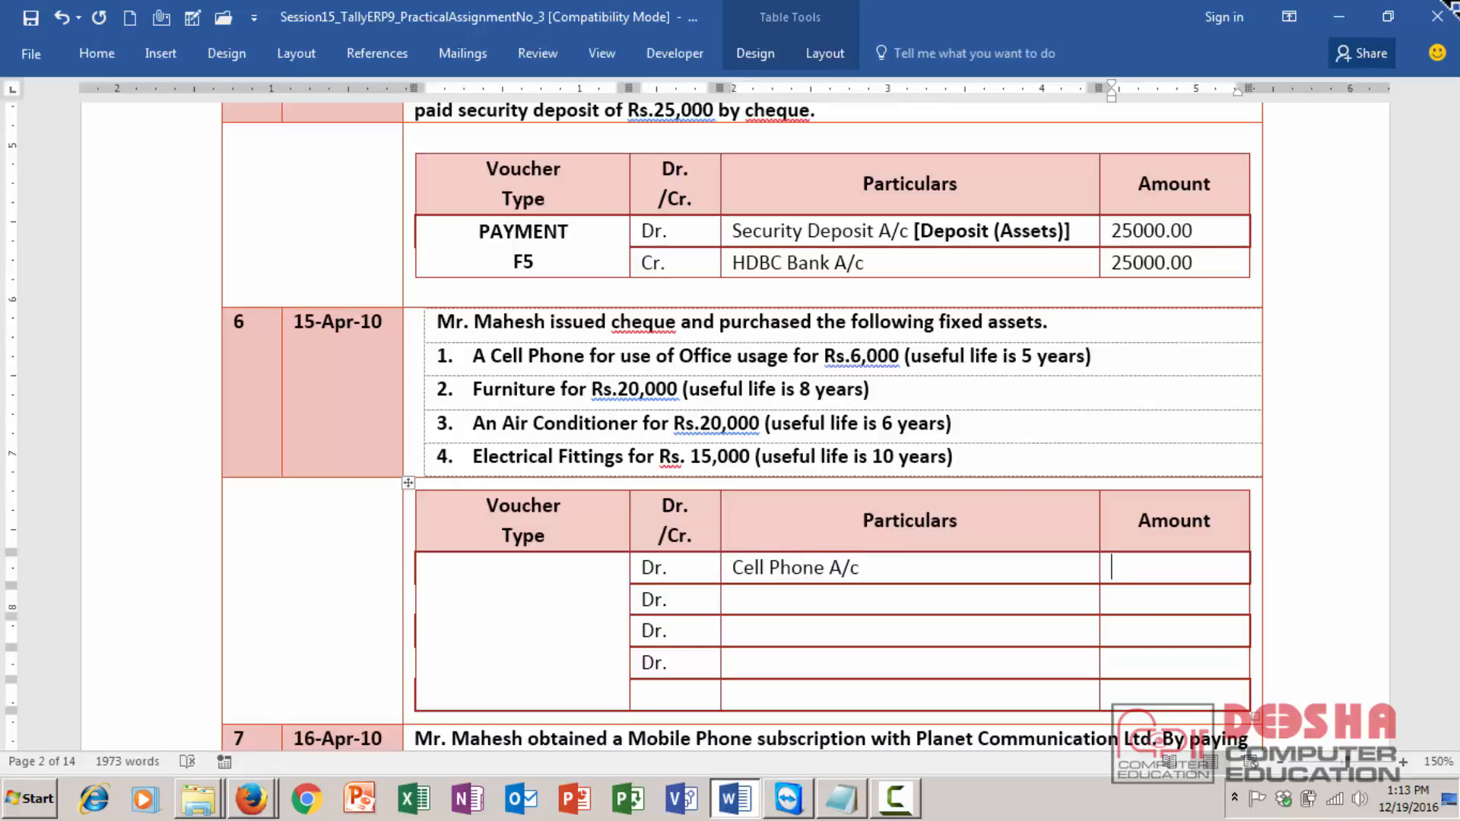
type("6000.00")
- Enter Furniture A/c with amount 20000.00 in the second debit row
key("Down")
key("Left")
type("Fur")
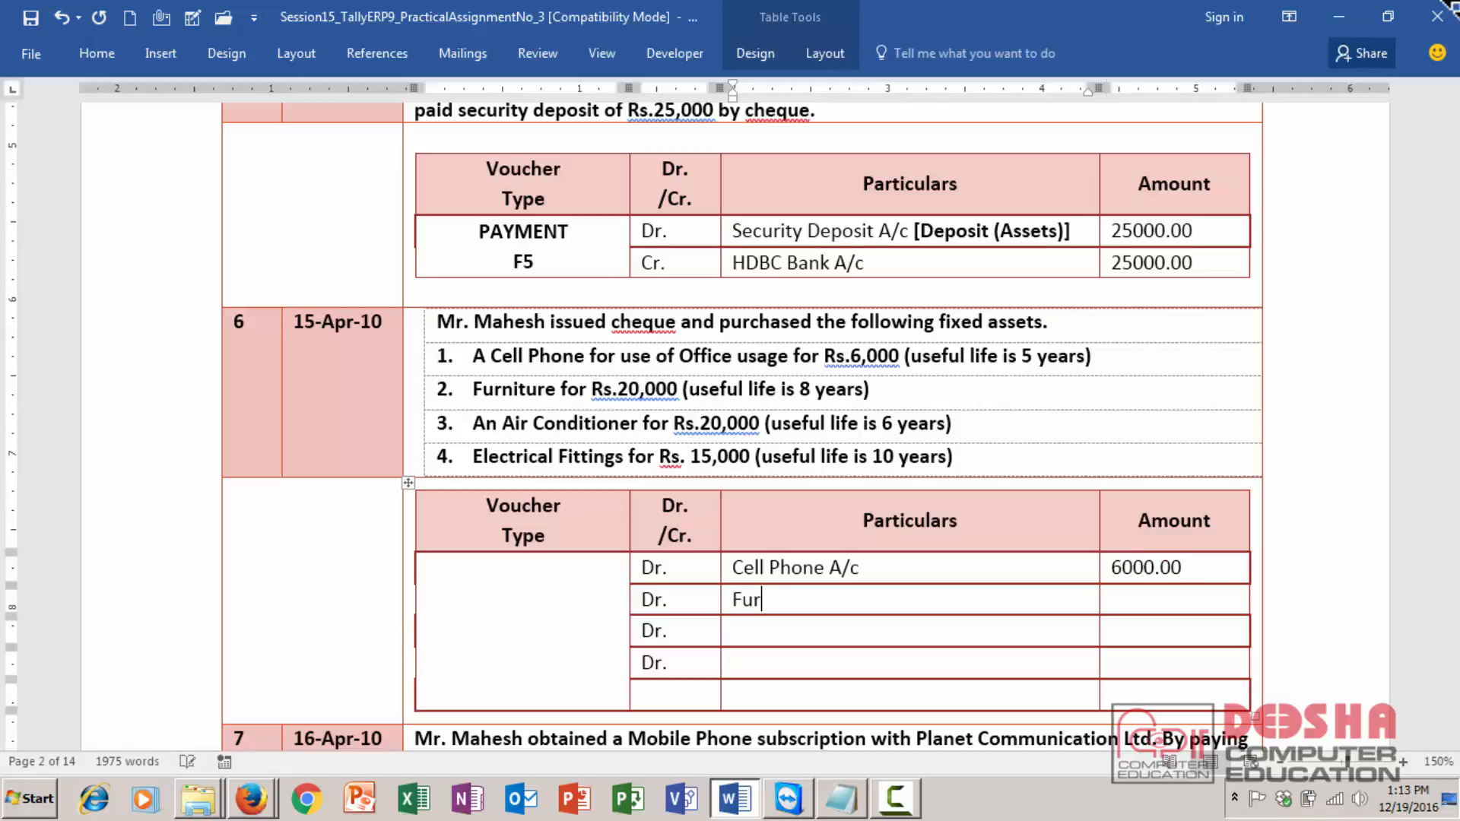
type("niture A/c")
key("Tab")
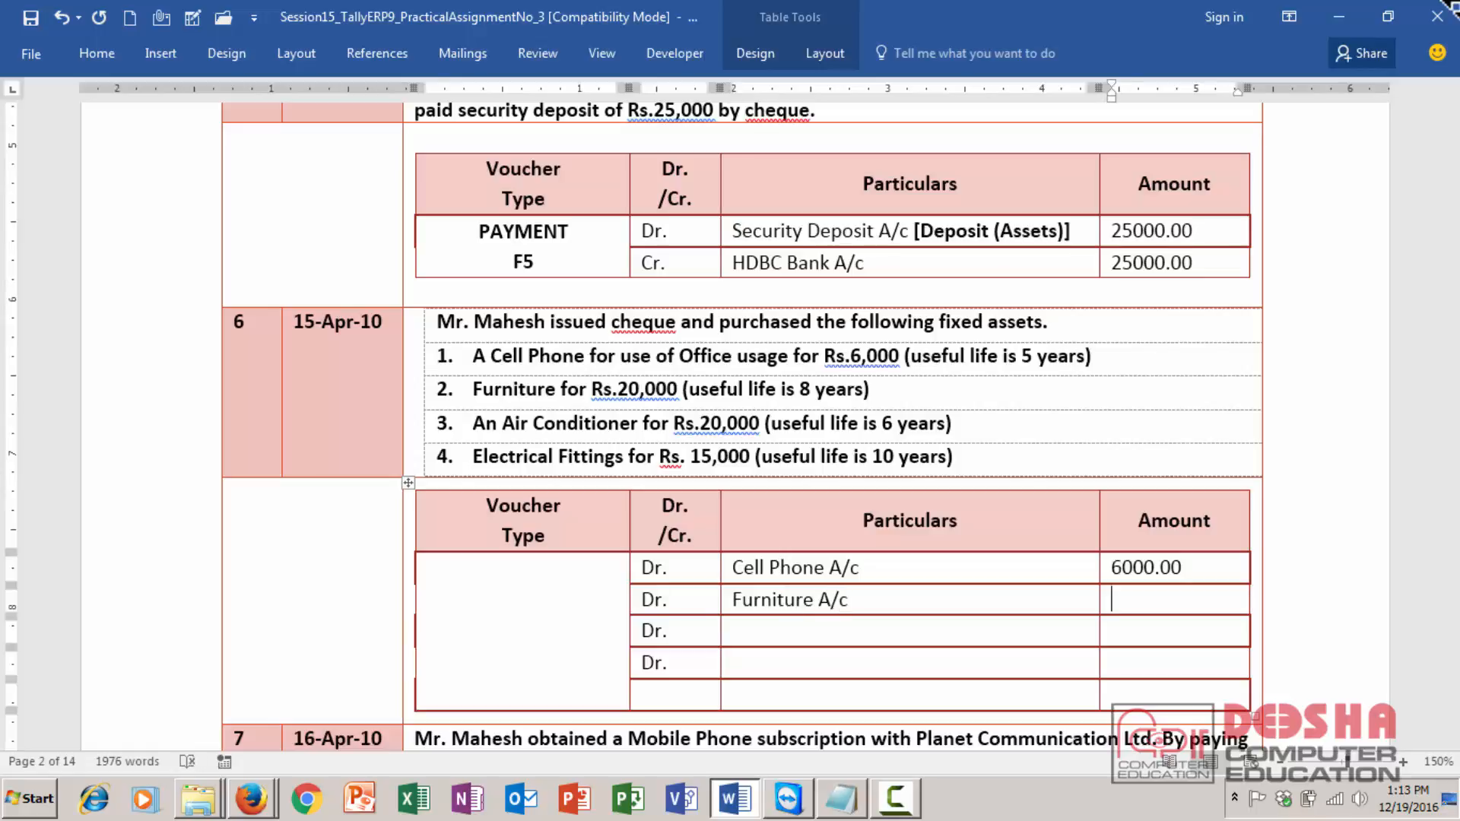
type("20000.00")
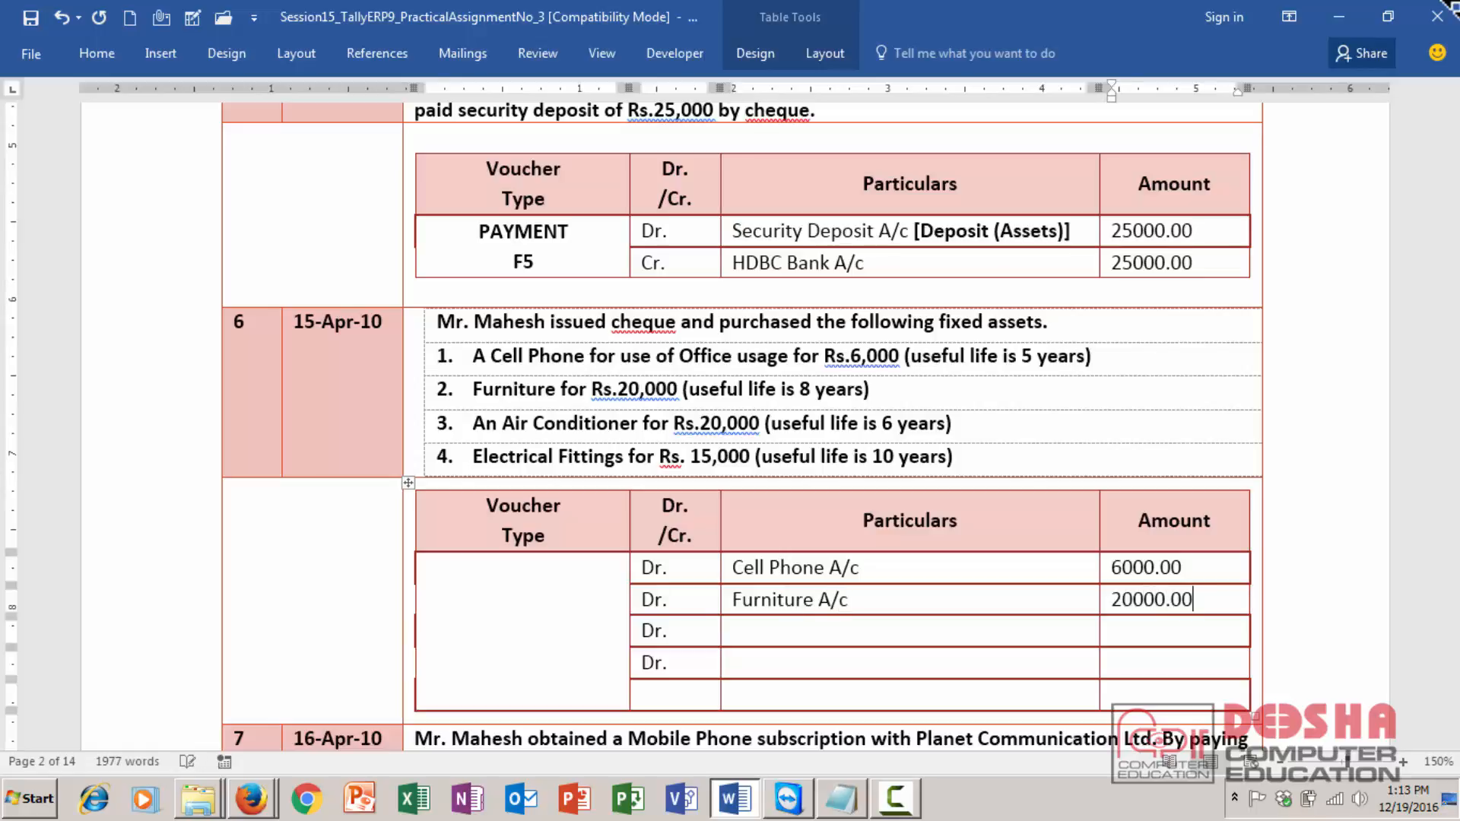
- Enter Air Conditioner A/c with amount 20000.00 in the third debit row
key("Down")
key("Left")
type("Air Conditional")
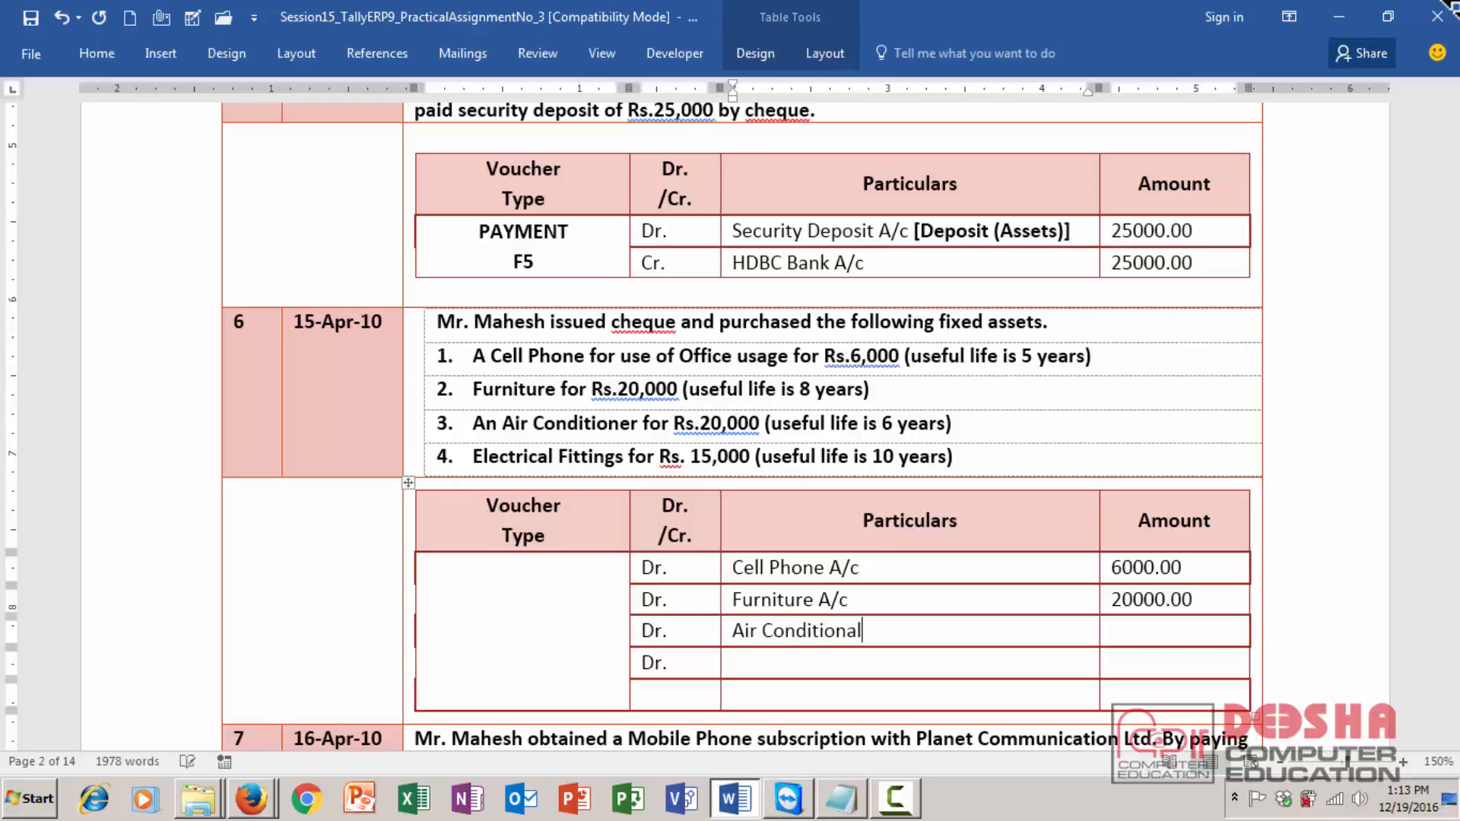
key("BackSpace")
key("BackSpace")
type("er A/c")
key("Tab")
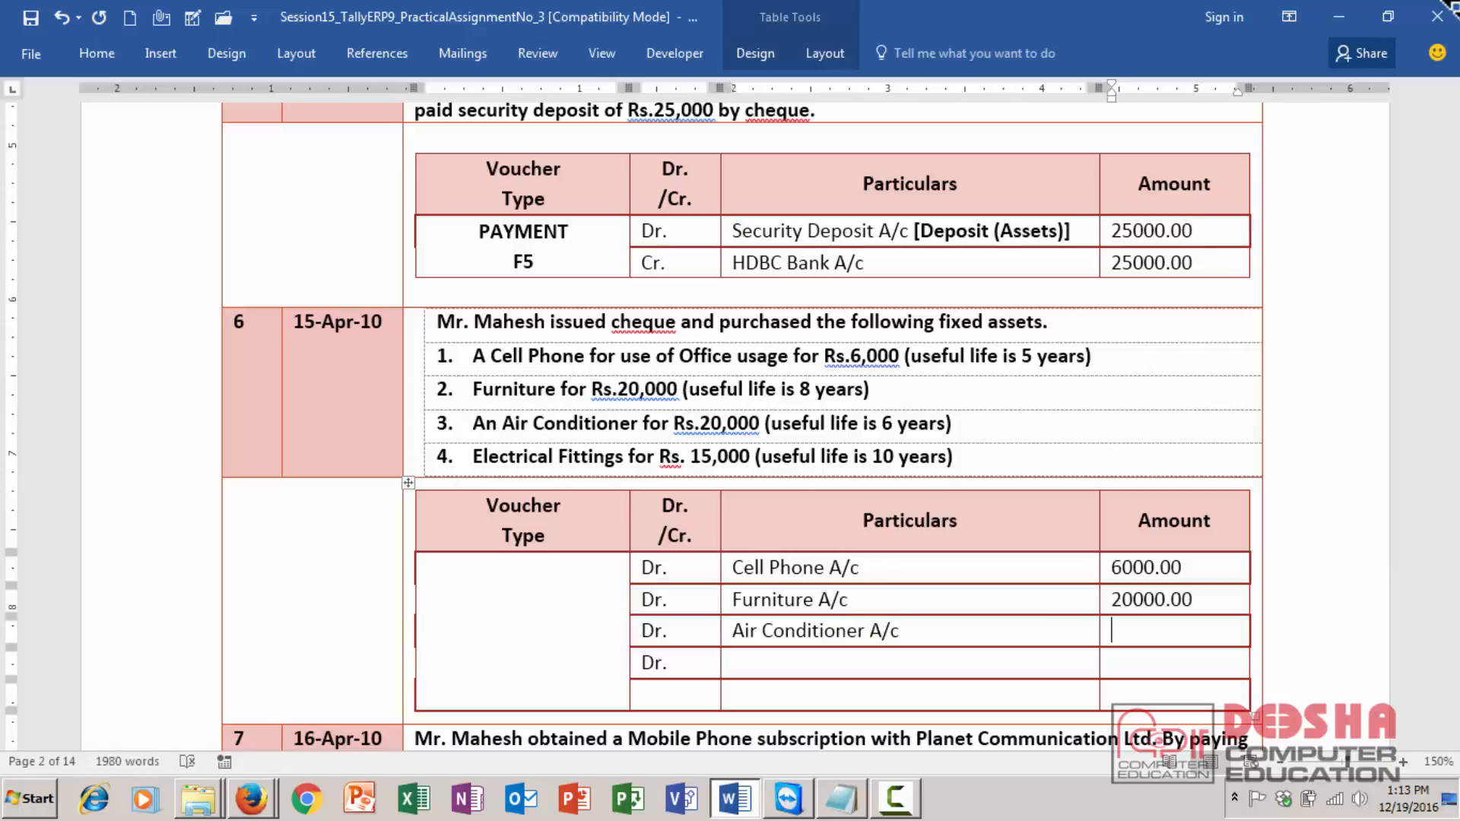
type("20000.00")
- Enter Electrical Fitting A/c with amount 15000.00 in the fourth debit row
key("Tab")
key("Tab")
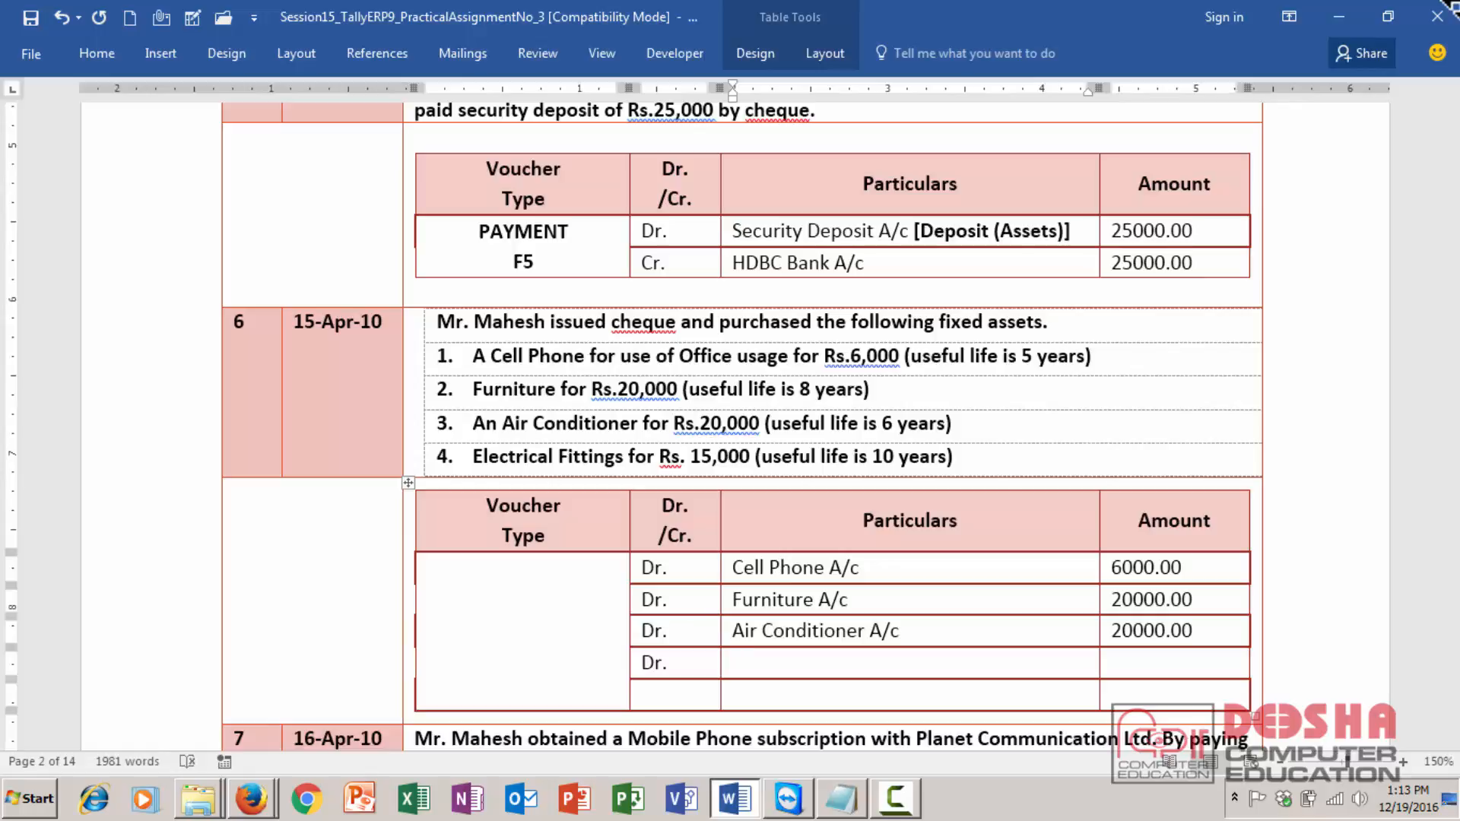
type("Electrical Fitting S")
key("BackSpace")
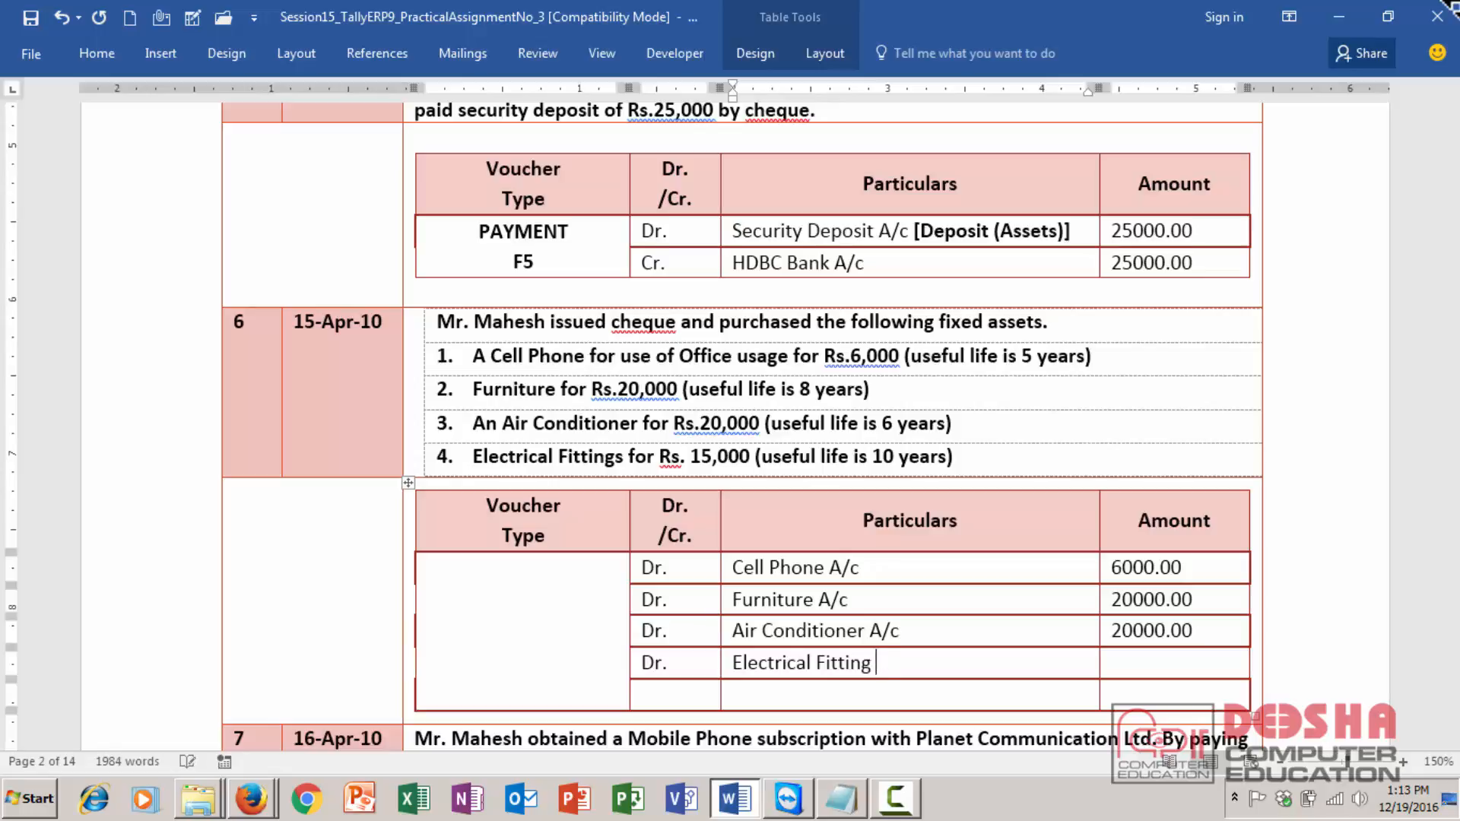
type("A/")
type("c")
key("Tab")
type("15000.0")
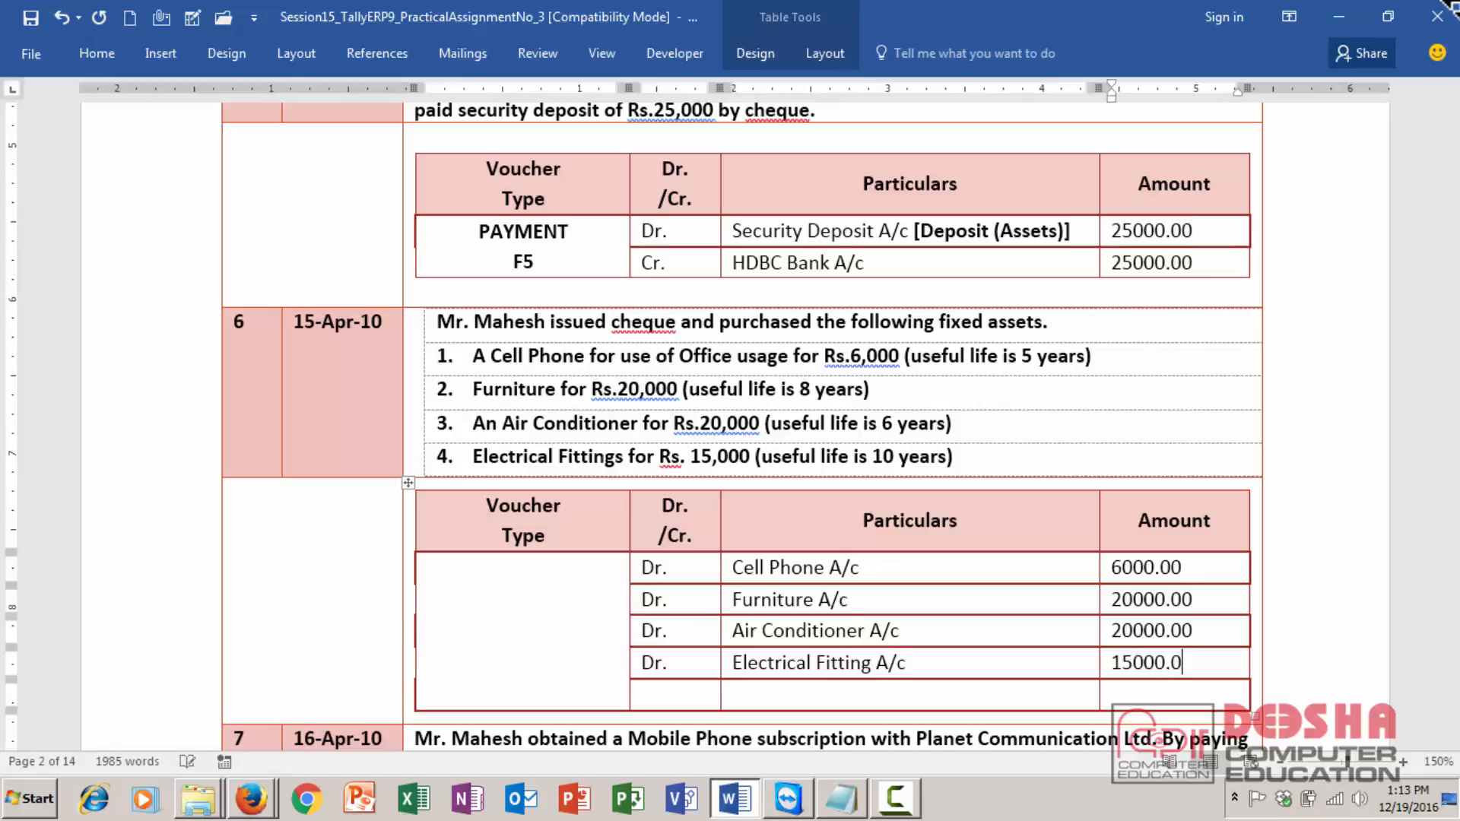
type("0")
- Fill the credit row: Cr., HDBC Bank A/c, amount 61000.00
key("Down")
key("Left")
key("Left")
type("Cr.")
key("Tab")
type("HDBC ")
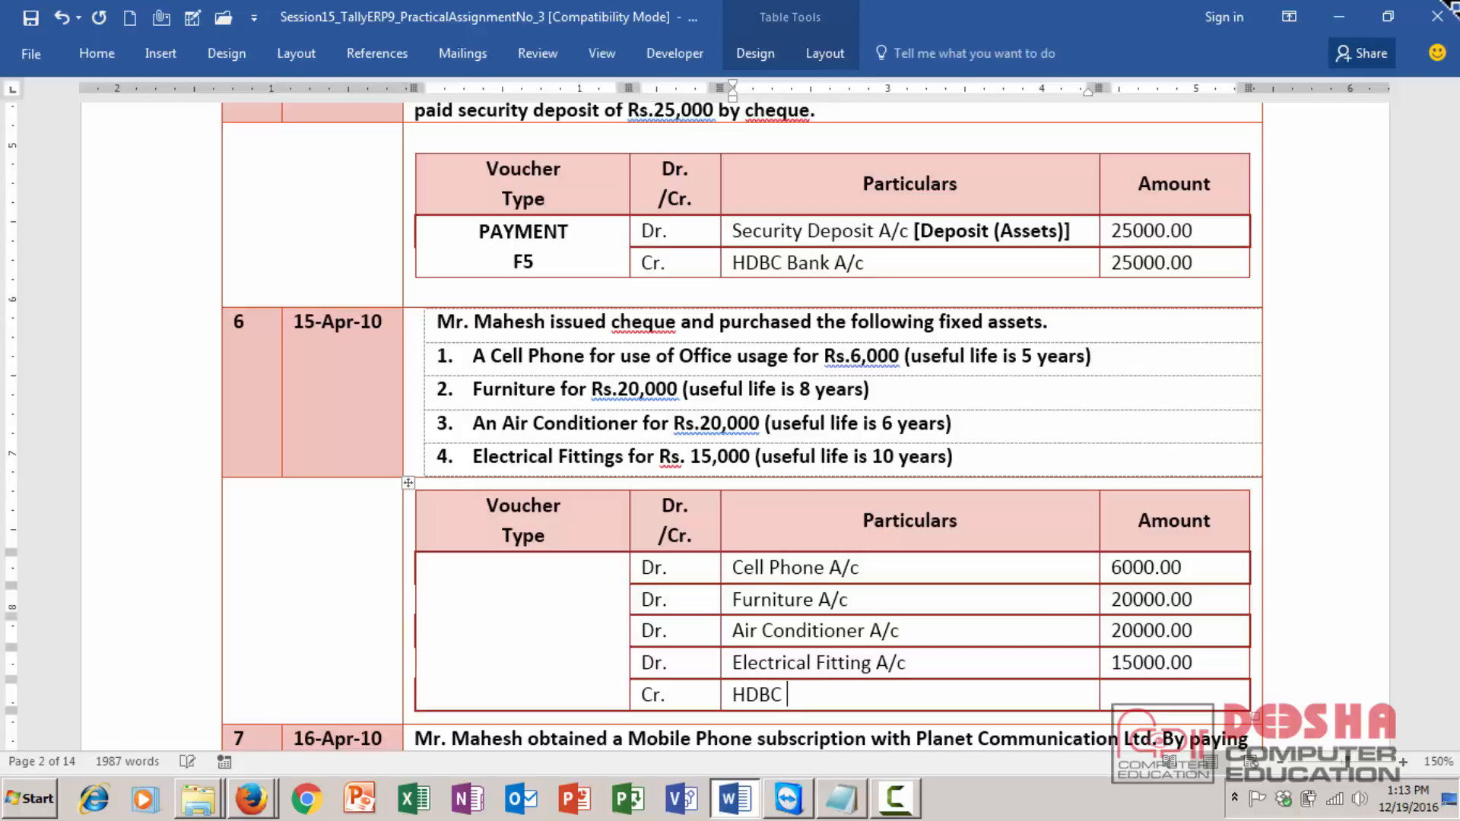
type("Bank A/c")
key("Tab")
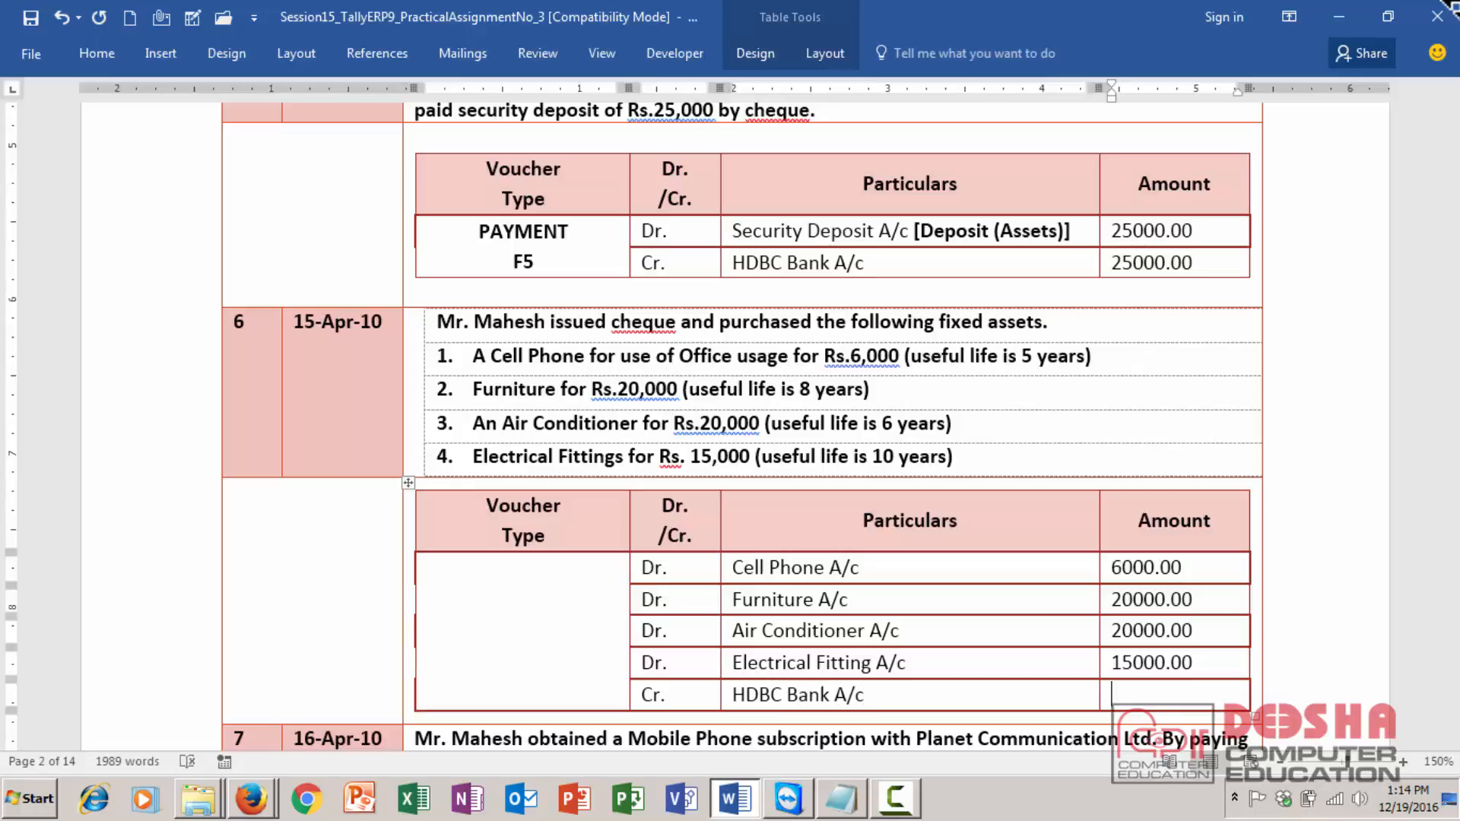
type("61000.00")
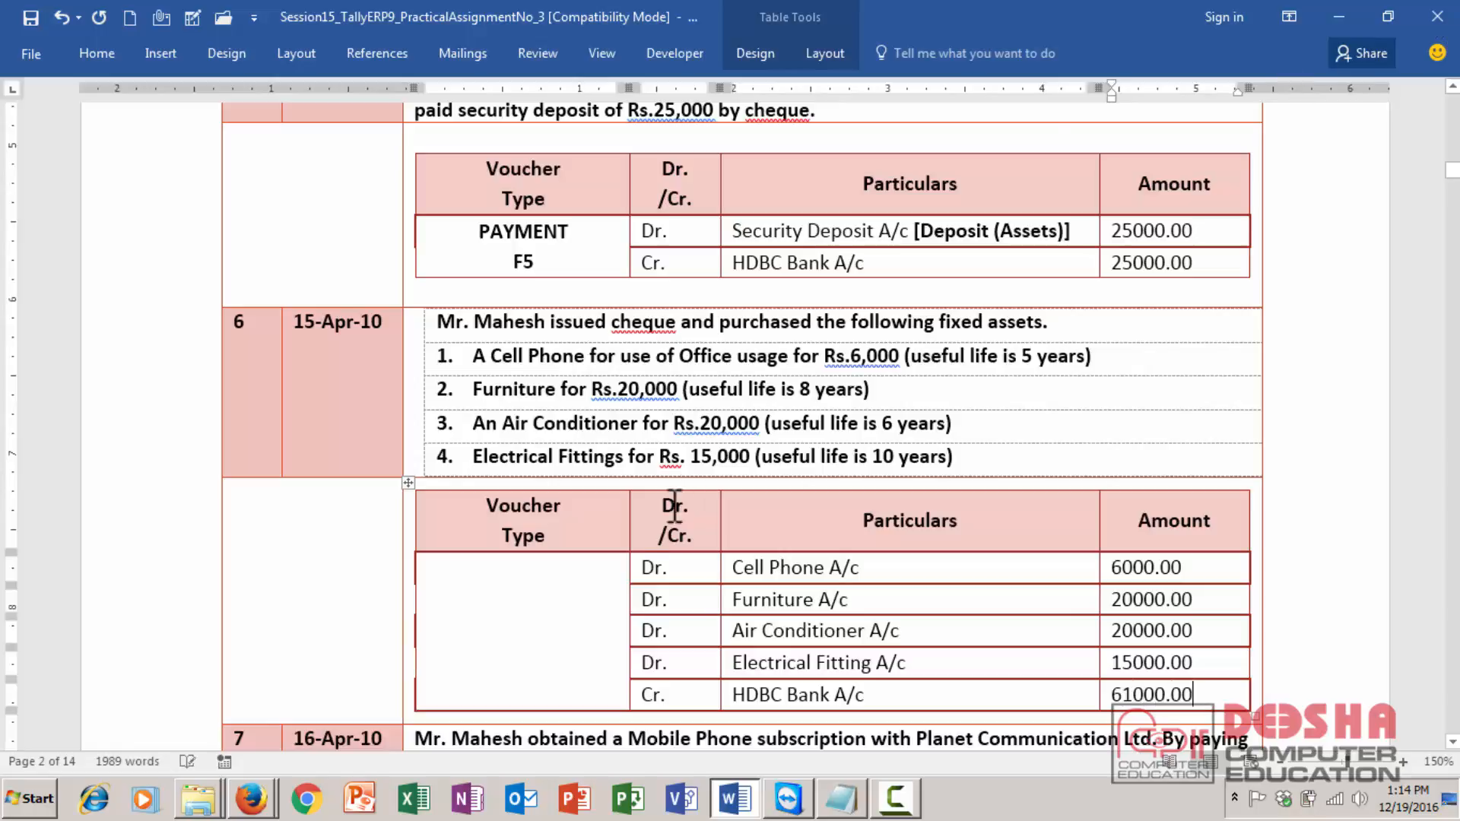
- Set transaction 6's voucher type to Payment F5 on two lines, centered in its cell
left_click(512, 628)
type("Payment F")
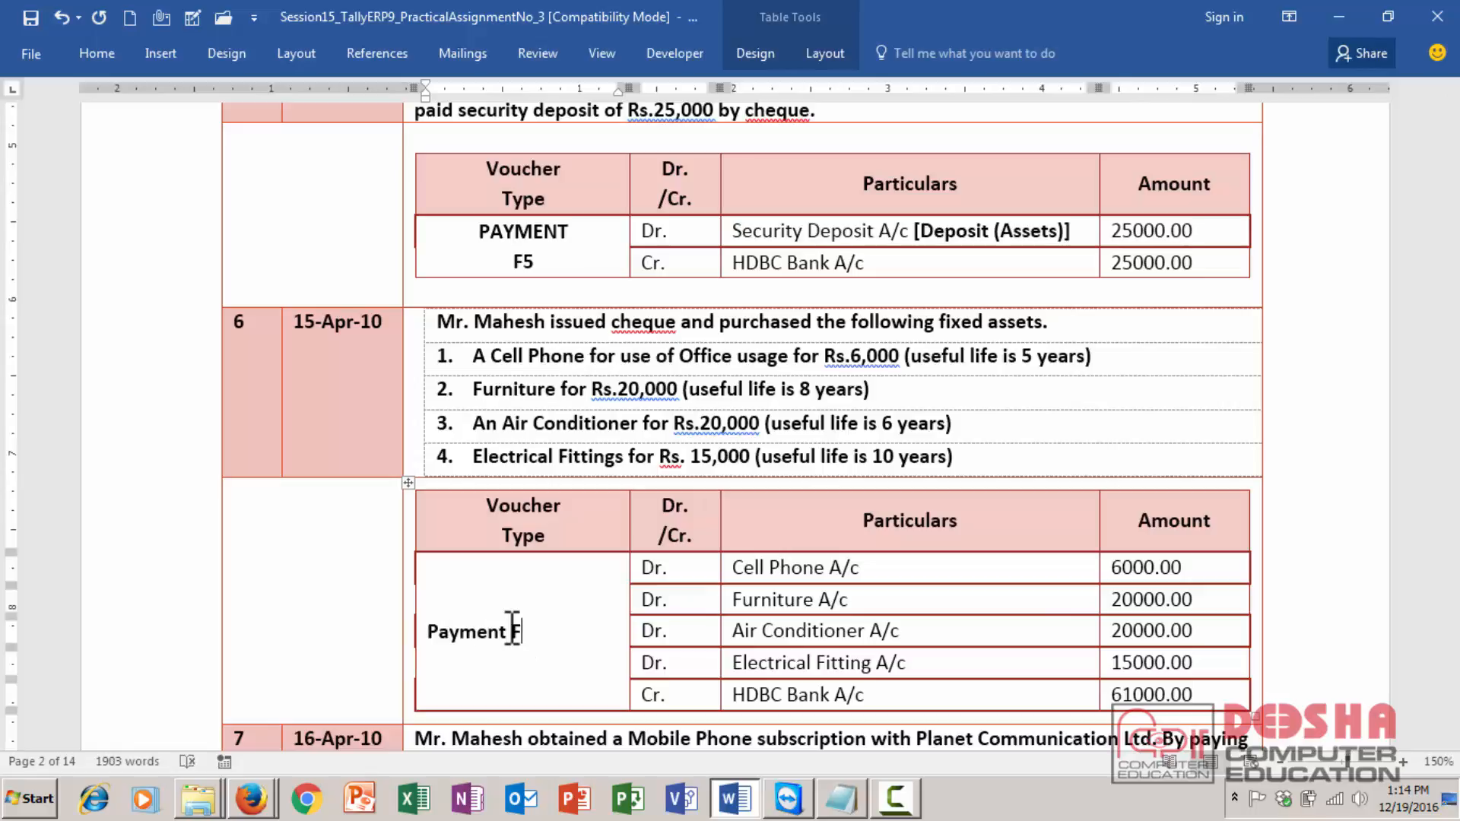
type("5")
key("ctrl+Return")
key("ctrl+z")
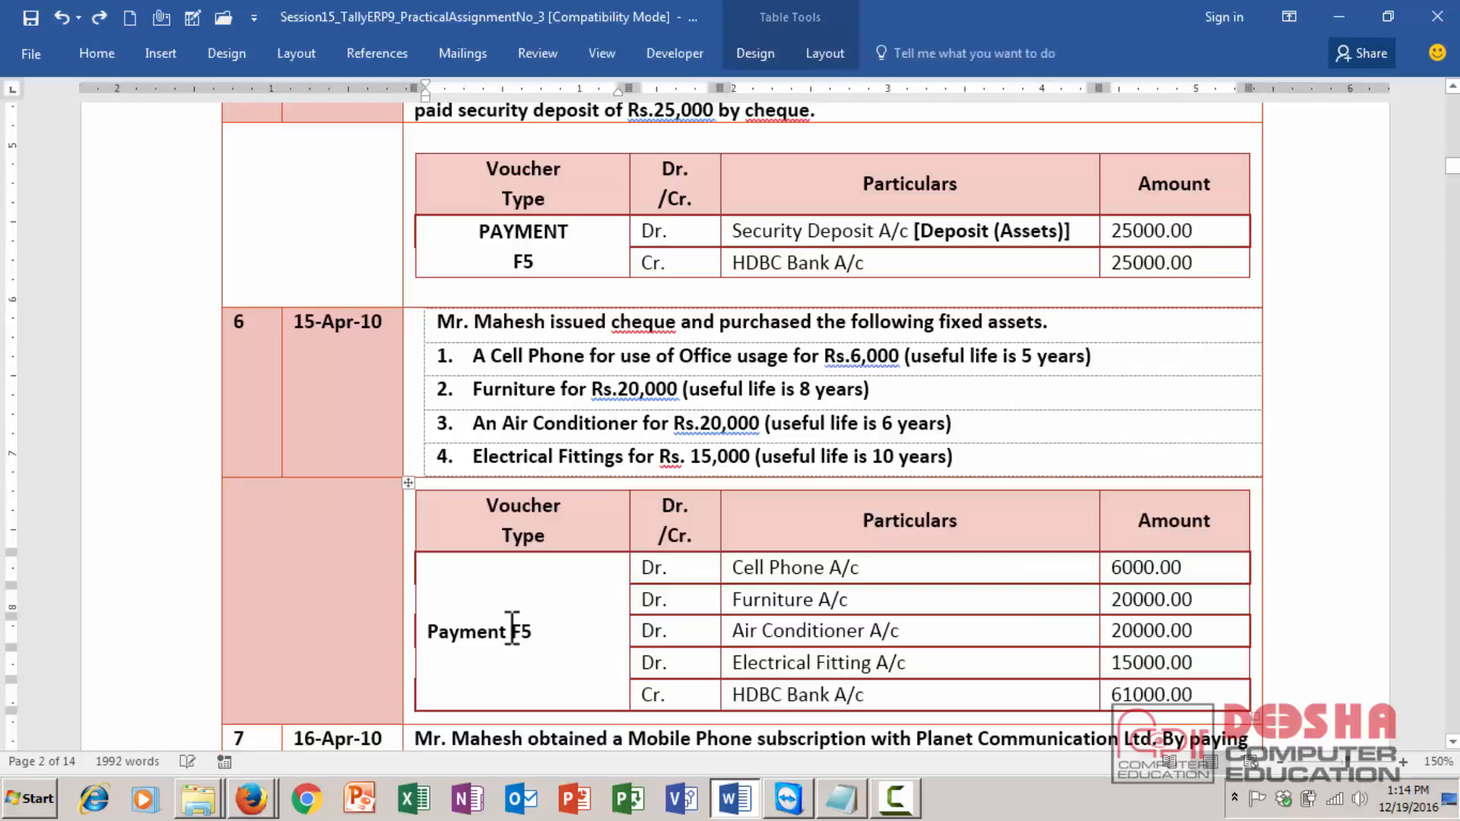
left_click(513, 628)
key("Return")
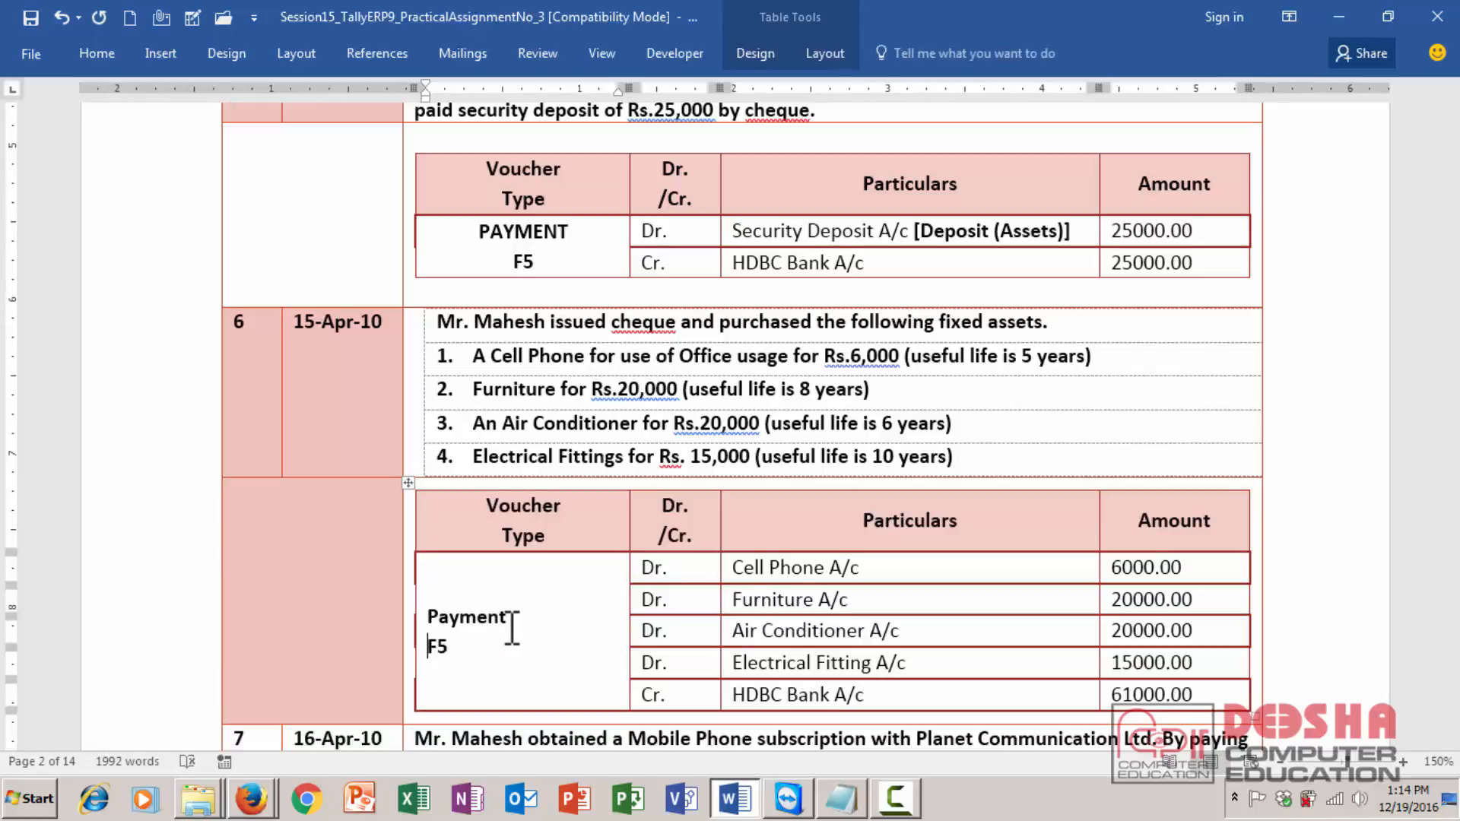
key("ctrl+e")
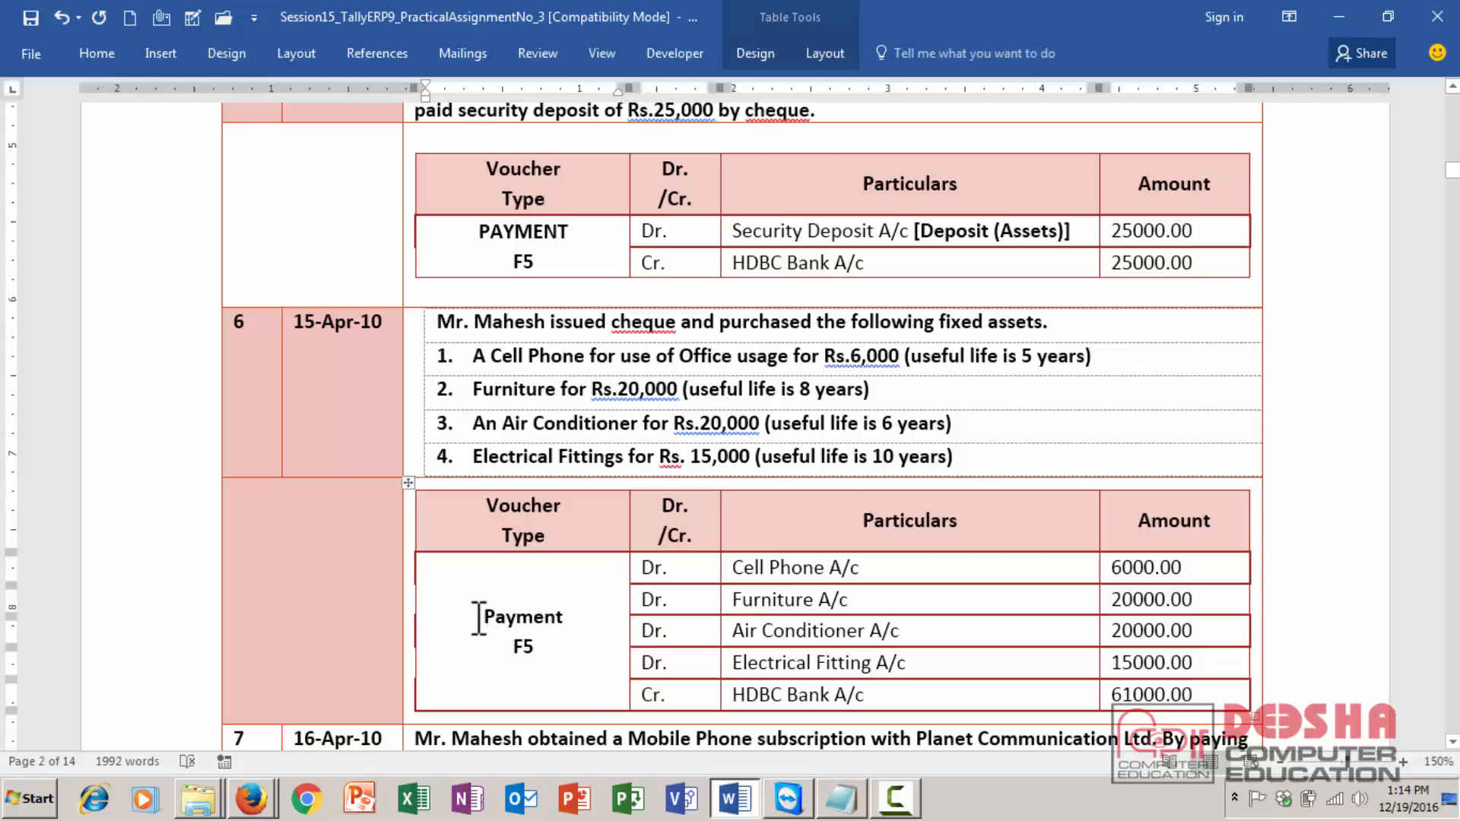
- Append the group [Fixed Assets] in brackets after Cell Phone A/c
left_click(918, 566)
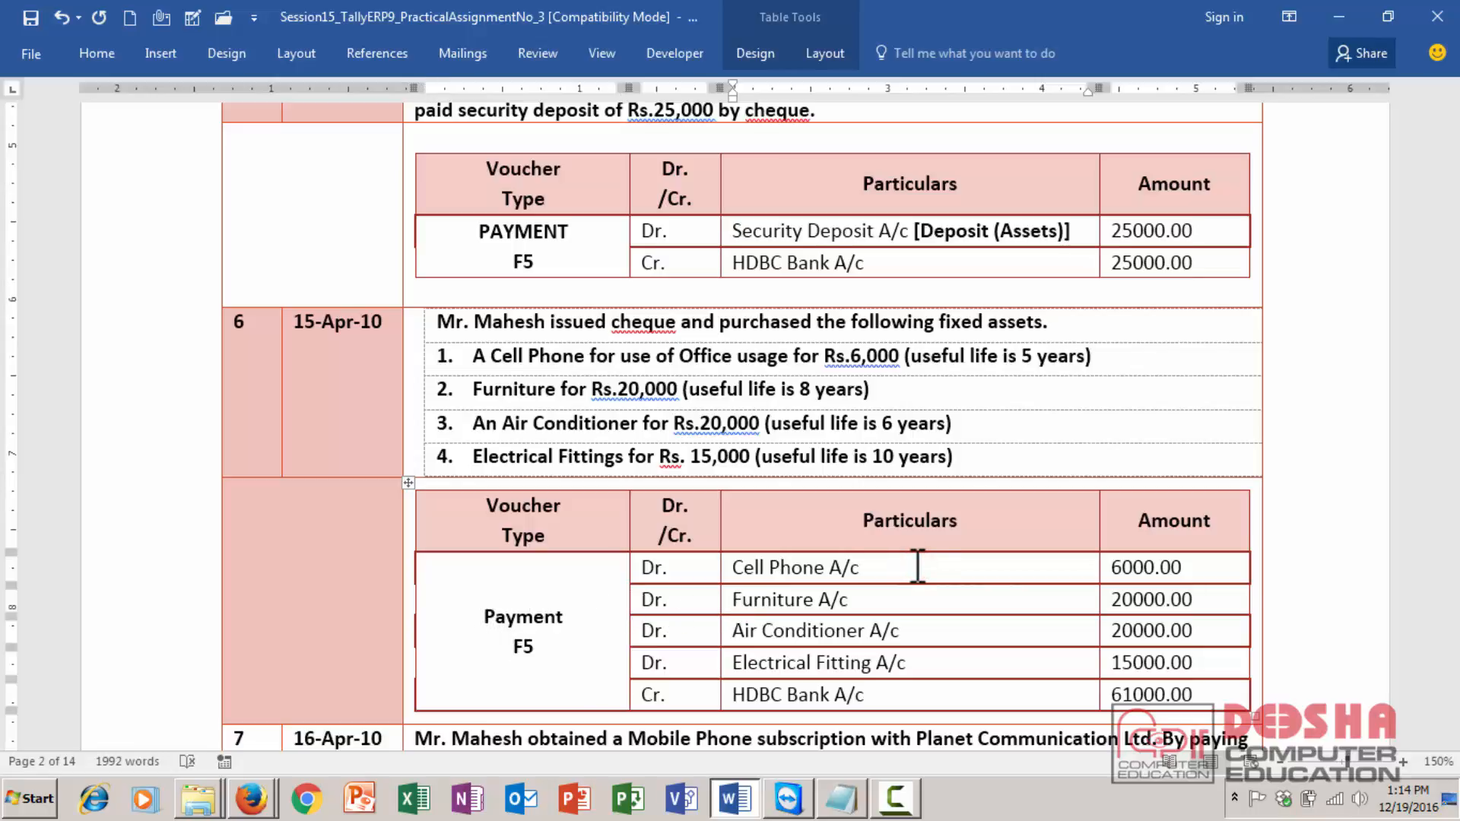
type("[]")
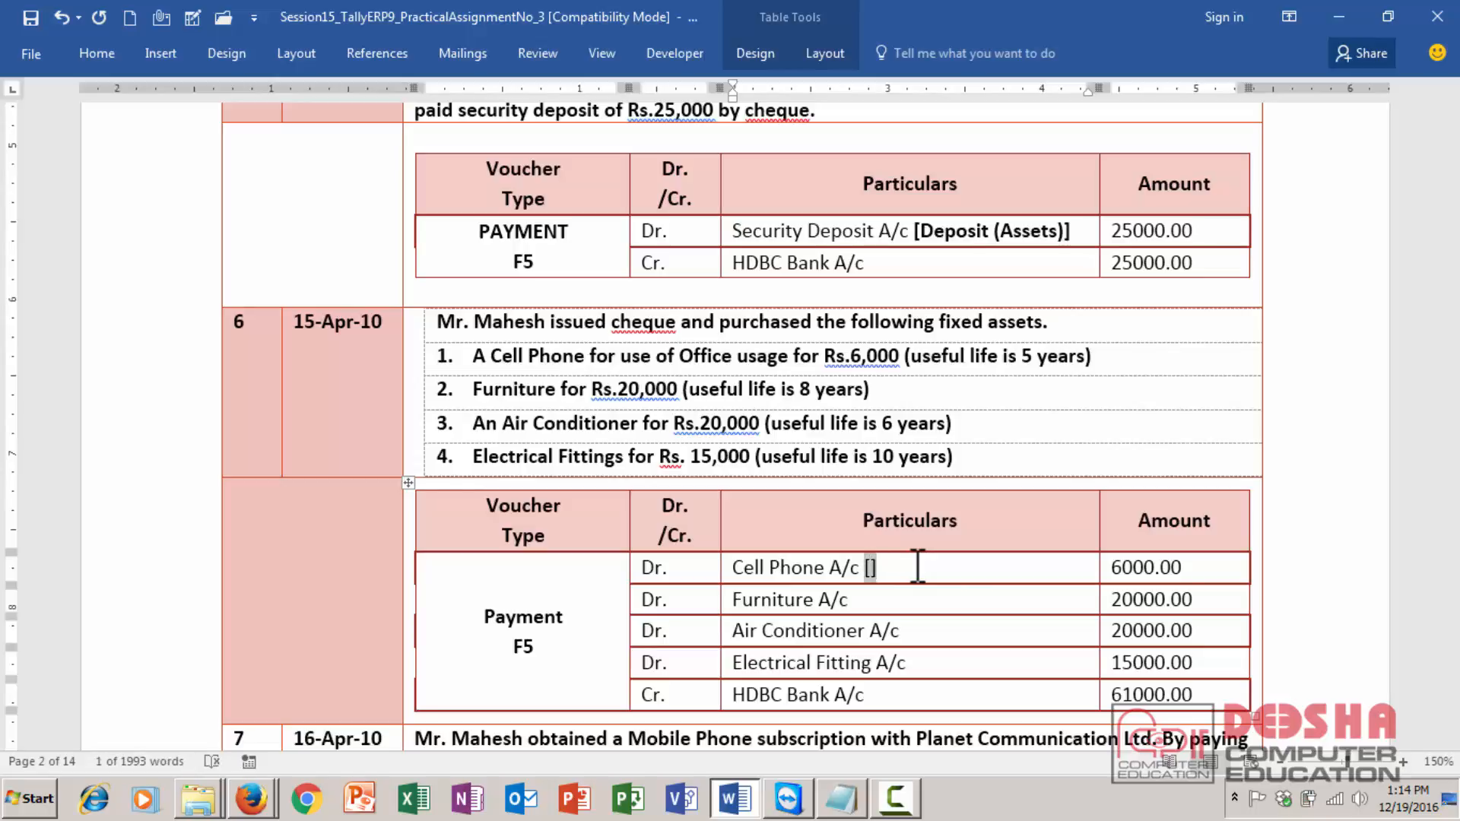
key("Left")
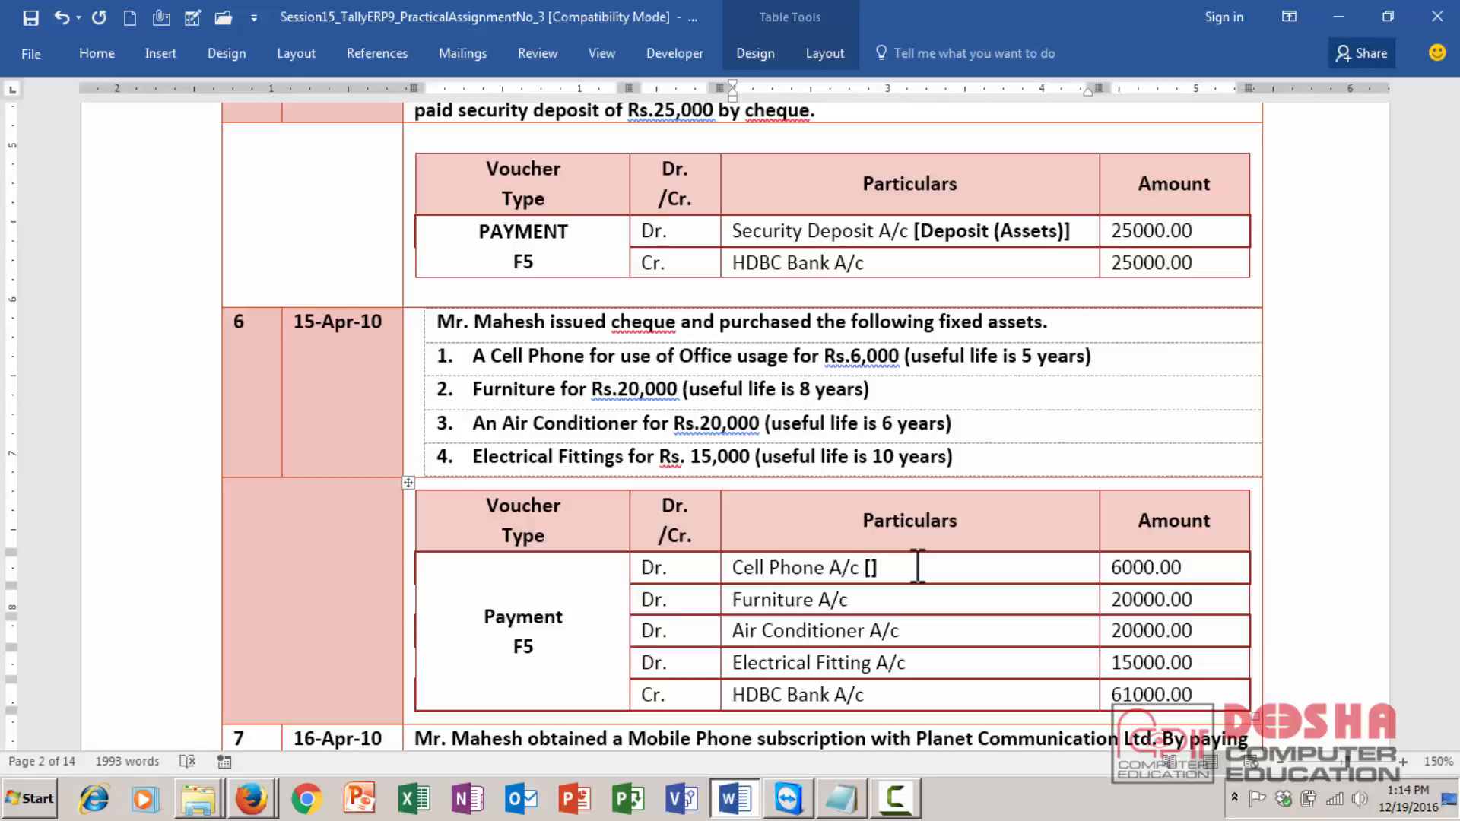
type("fIZED")
key("BackSpace")
key("BackSpace")
key("BackSpace")
key("BackSpace")
key("BackSpace")
type("Fixed Assets")
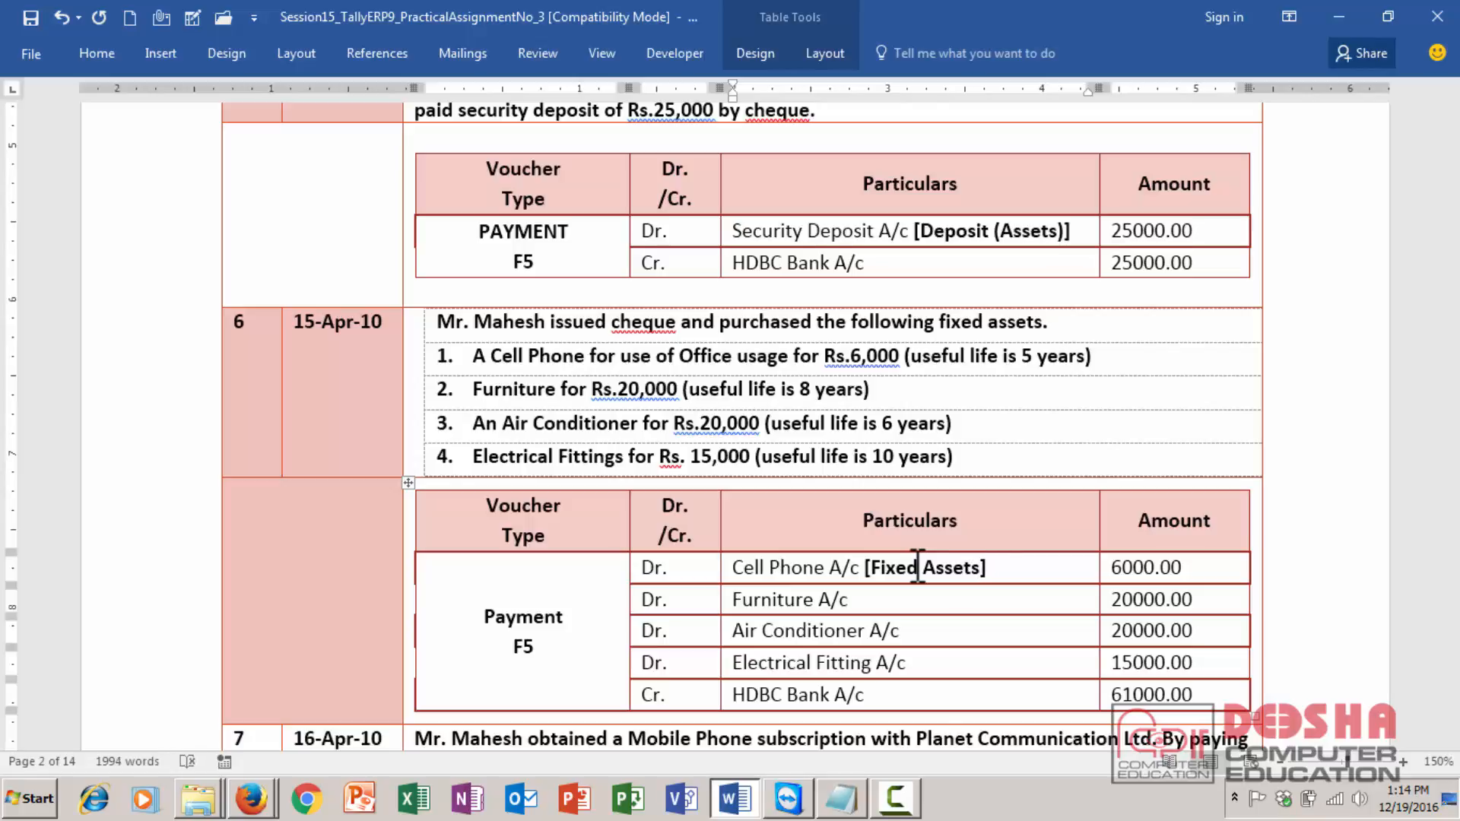
- Copy [Fixed Assets] after the Furniture, Air Conditioner and Electrical Fitting accounts
key("ctrl+shift+Left")
key("ctrl+shift+Left")
key("ctrl+shift+Left")
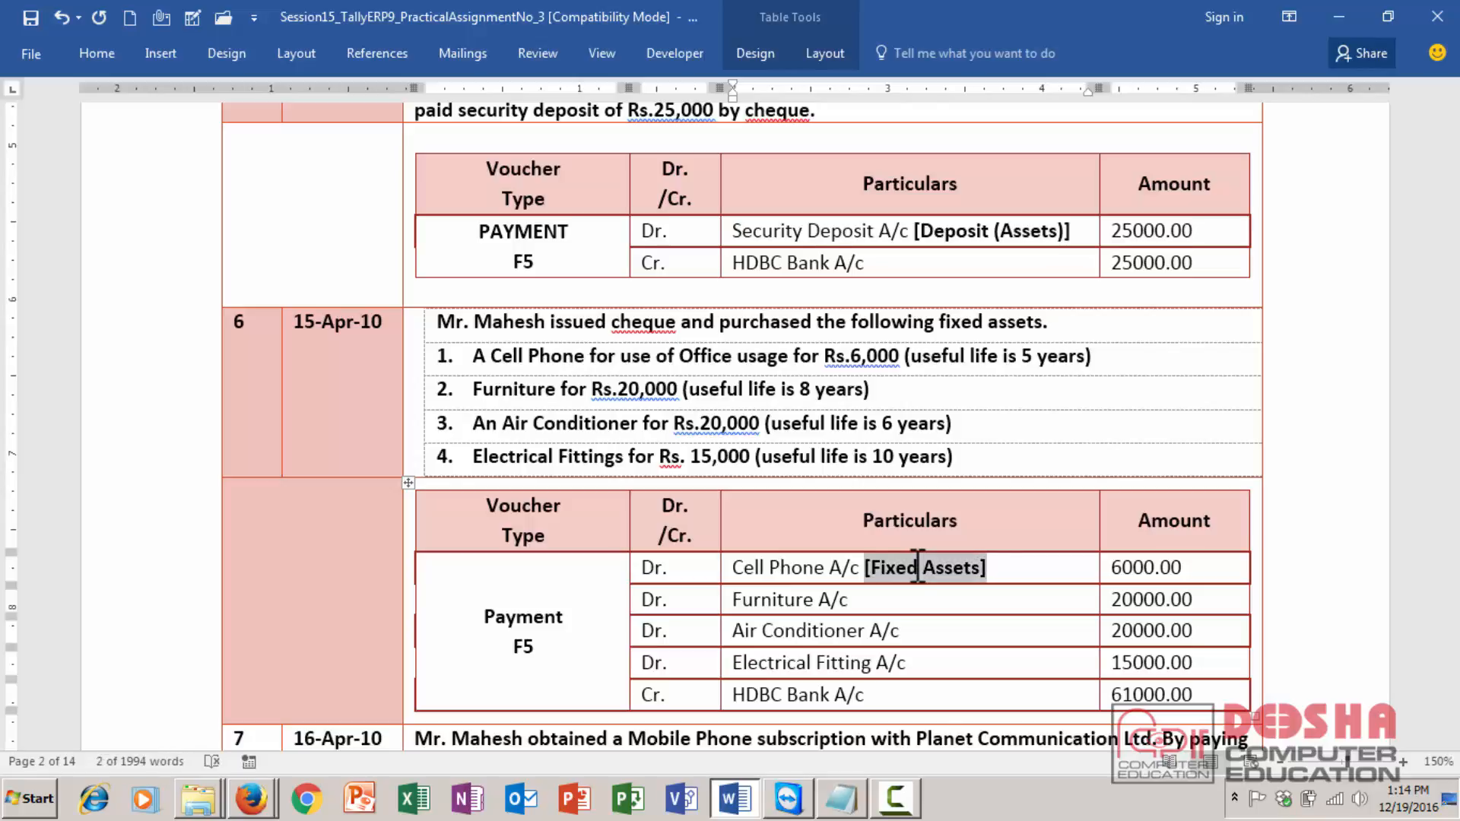
key("ctrl+c")
key("Down")
key("ctrl+v")
key("Down")
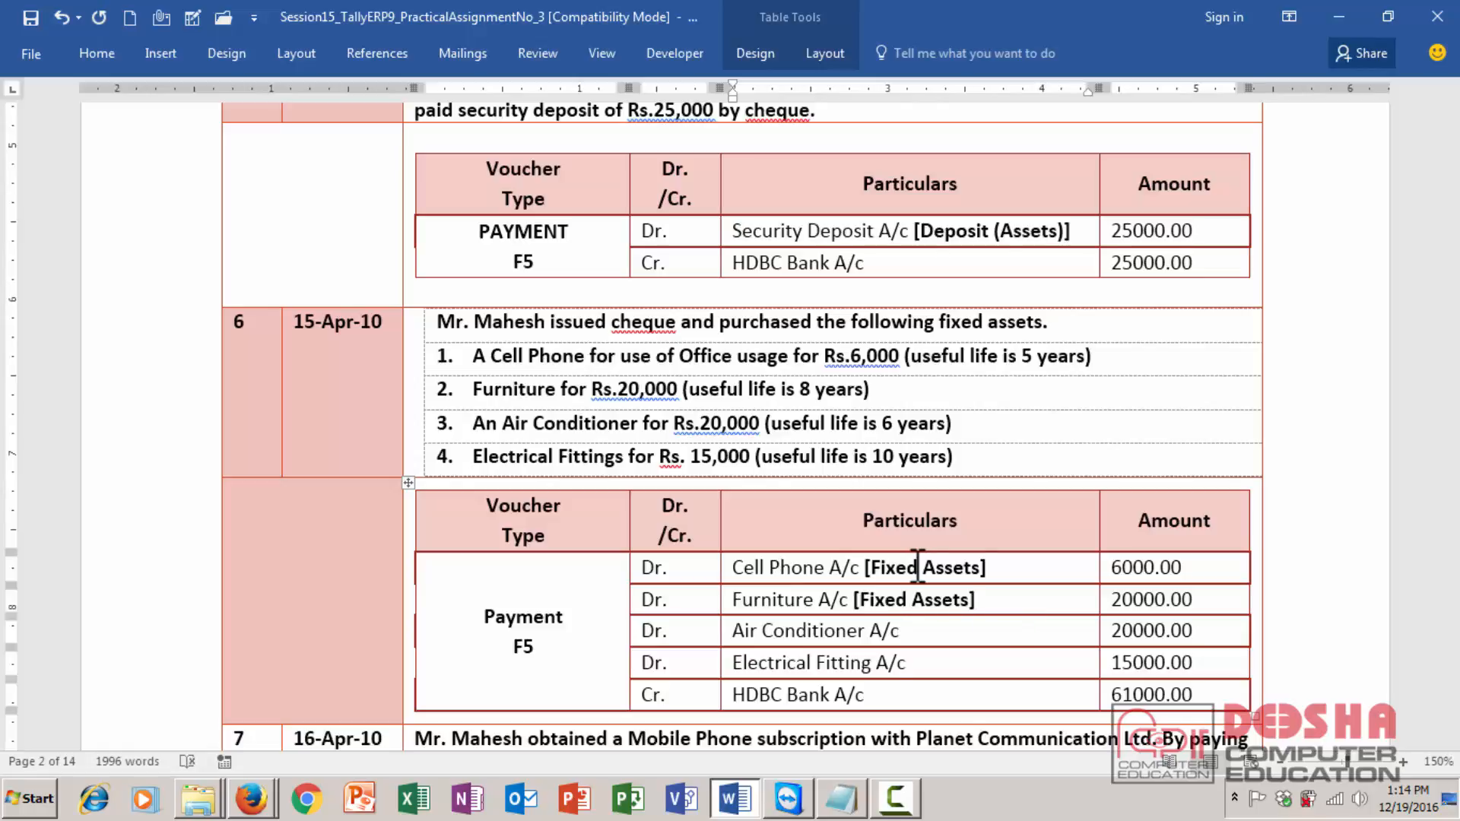
key("ctrl+v")
key("Down")
key("ctrl+v")
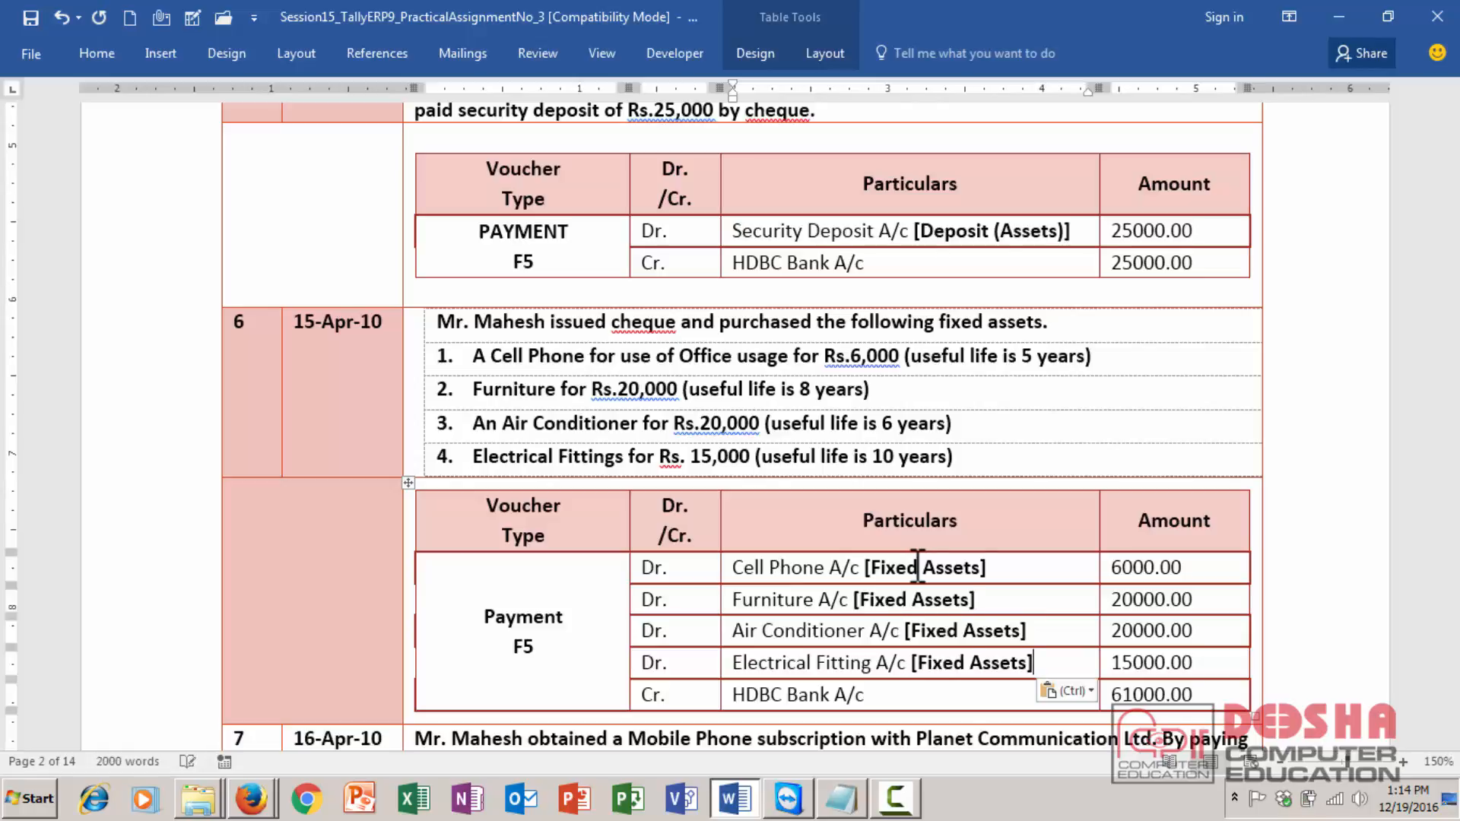
- Fill transaction 7's credit row: Cr., Cash A/c, amount 3000.00
key("Down")
key("Down")
key("Down")
key("Down")
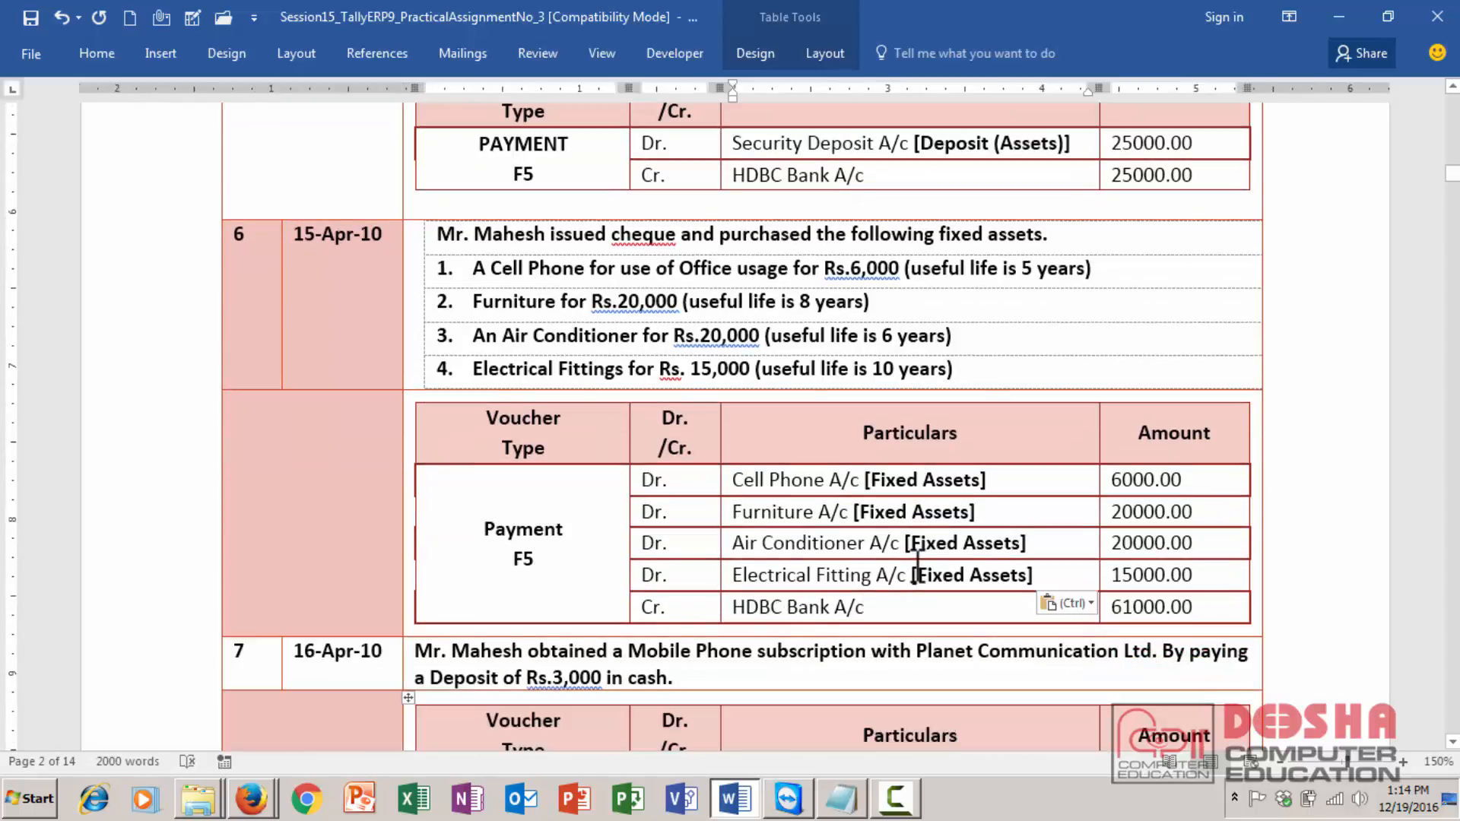
key("Down")
key("Down")
key("Down")
key("Down")
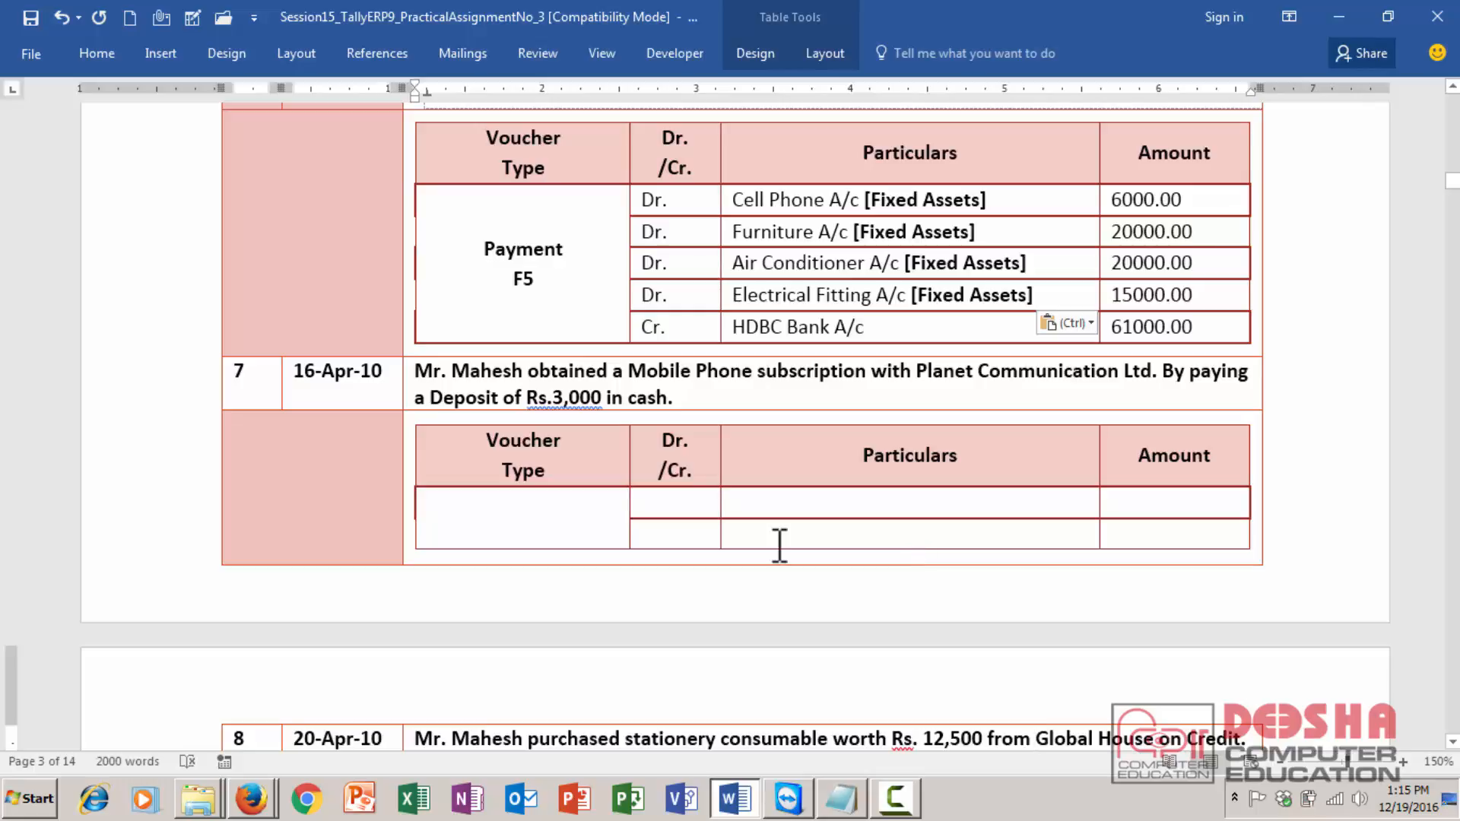
left_click(703, 538)
type("Cr.")
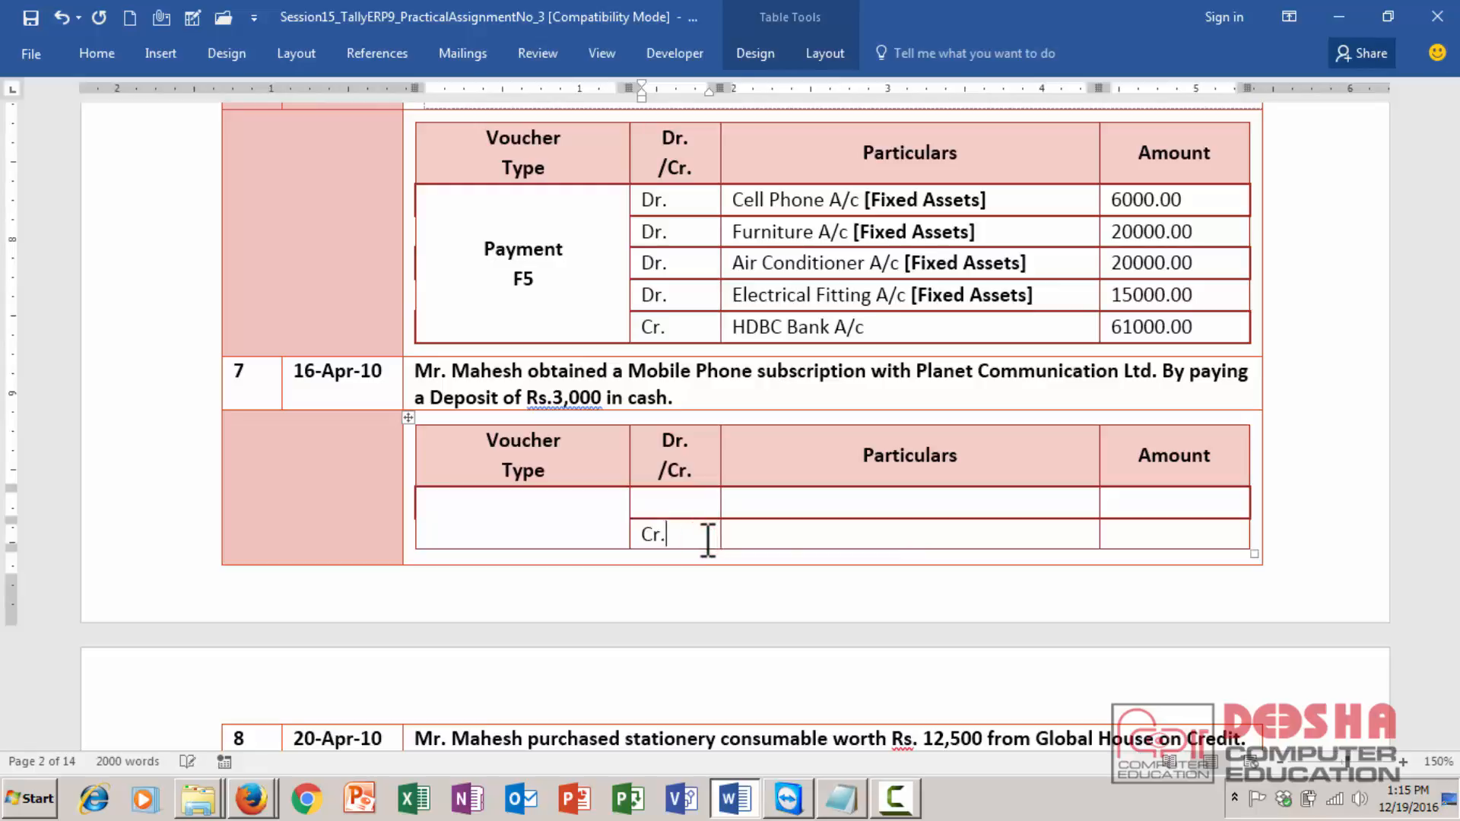
key("Tab")
type("Cash A/c")
key("Tab")
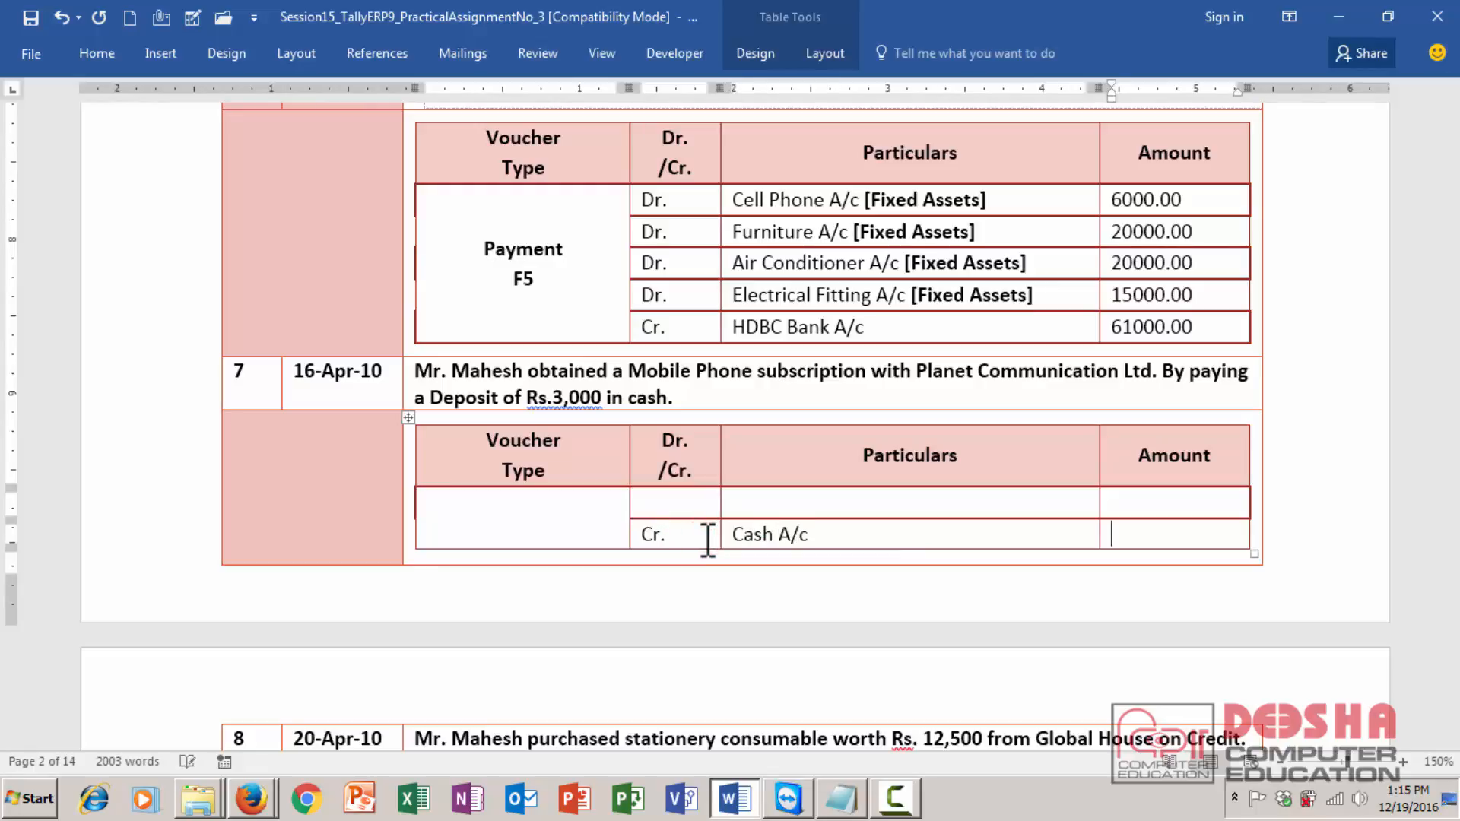
type("3000.00")
- Enter Dr. and Planet Communication Deposit A/c in transaction 7's debit row
left_click(700, 502)
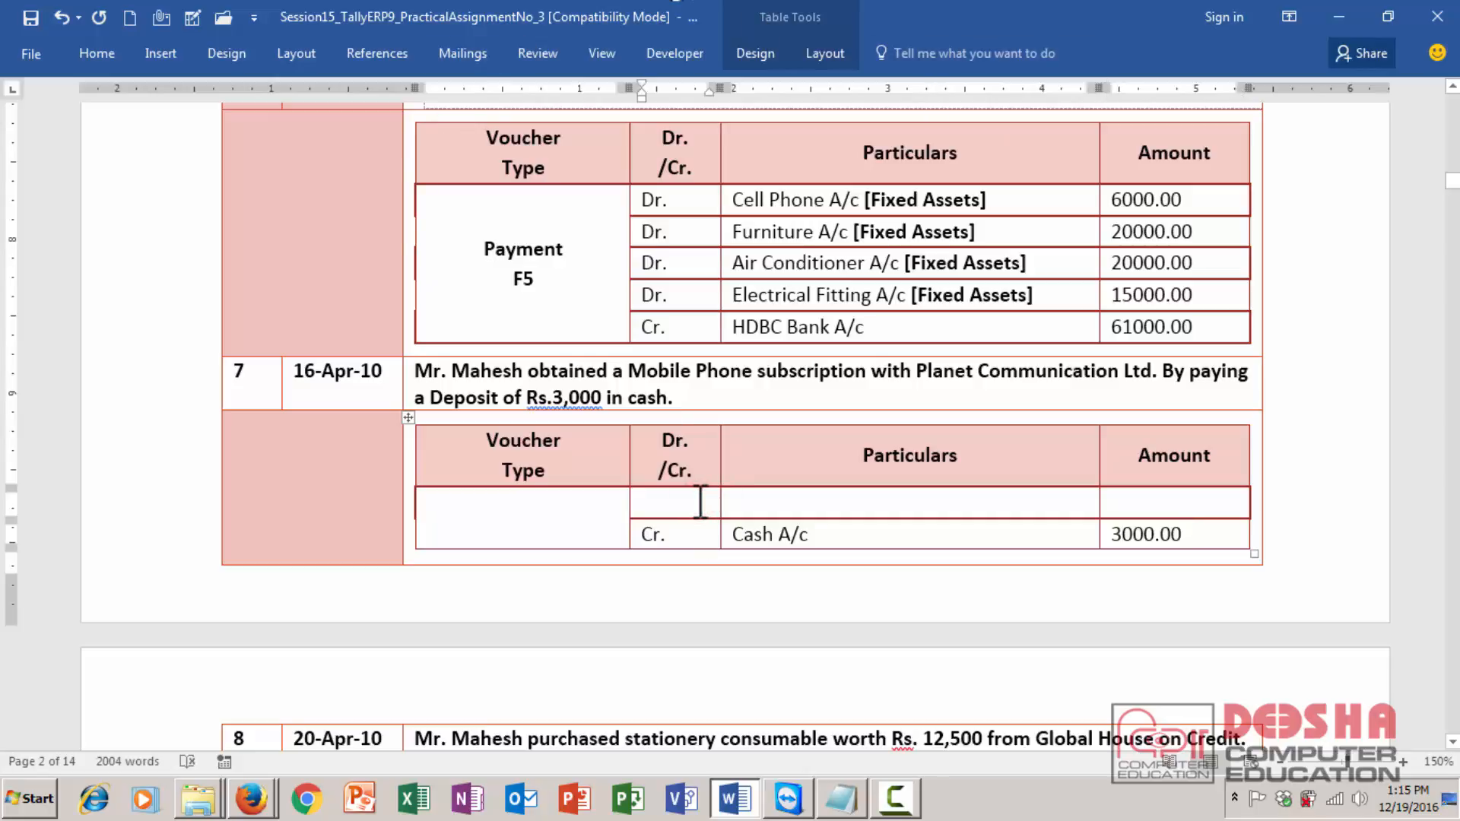
type("Dr.")
key("Tab")
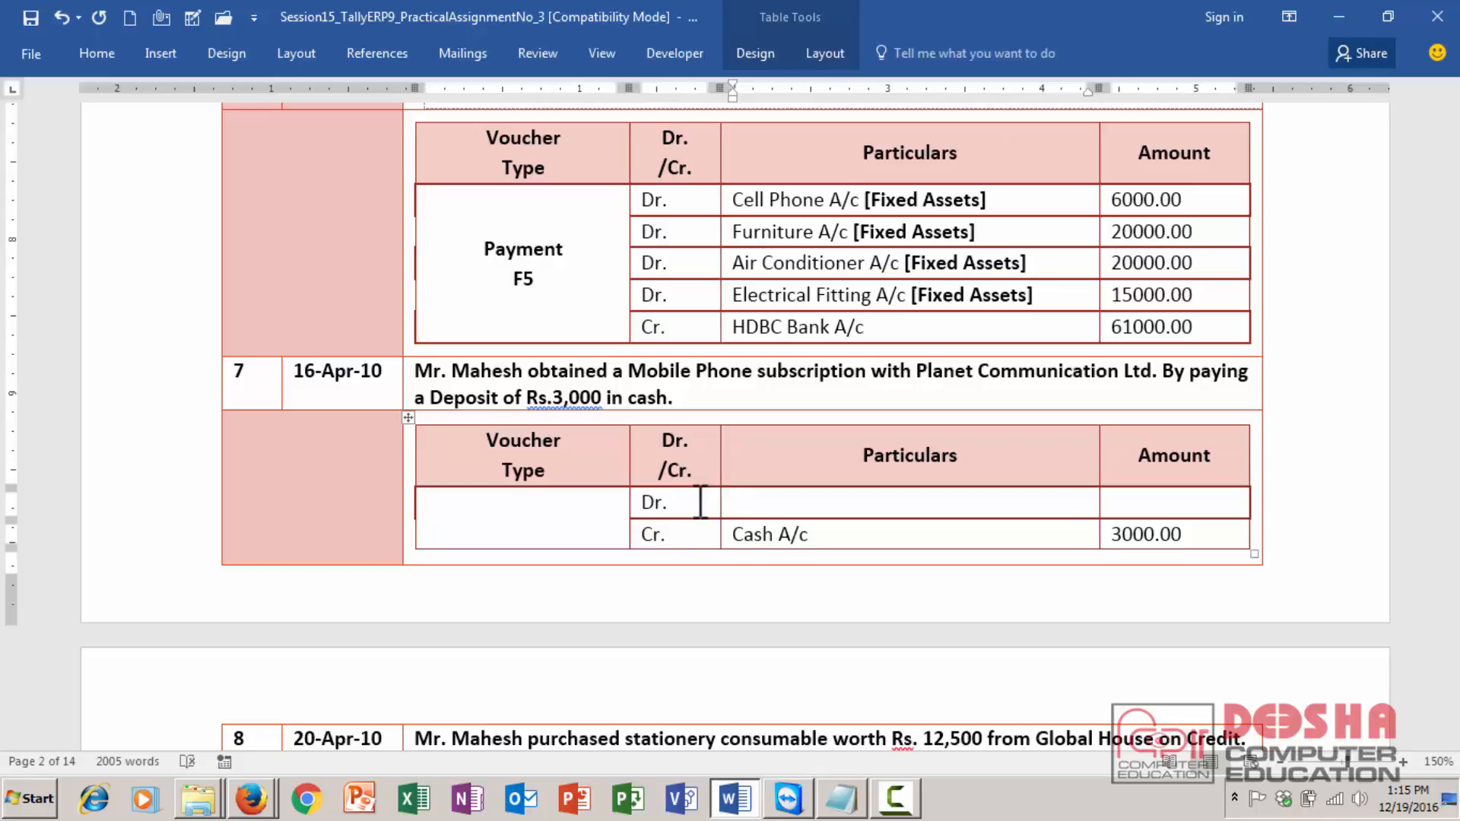
type("Planet Communication")
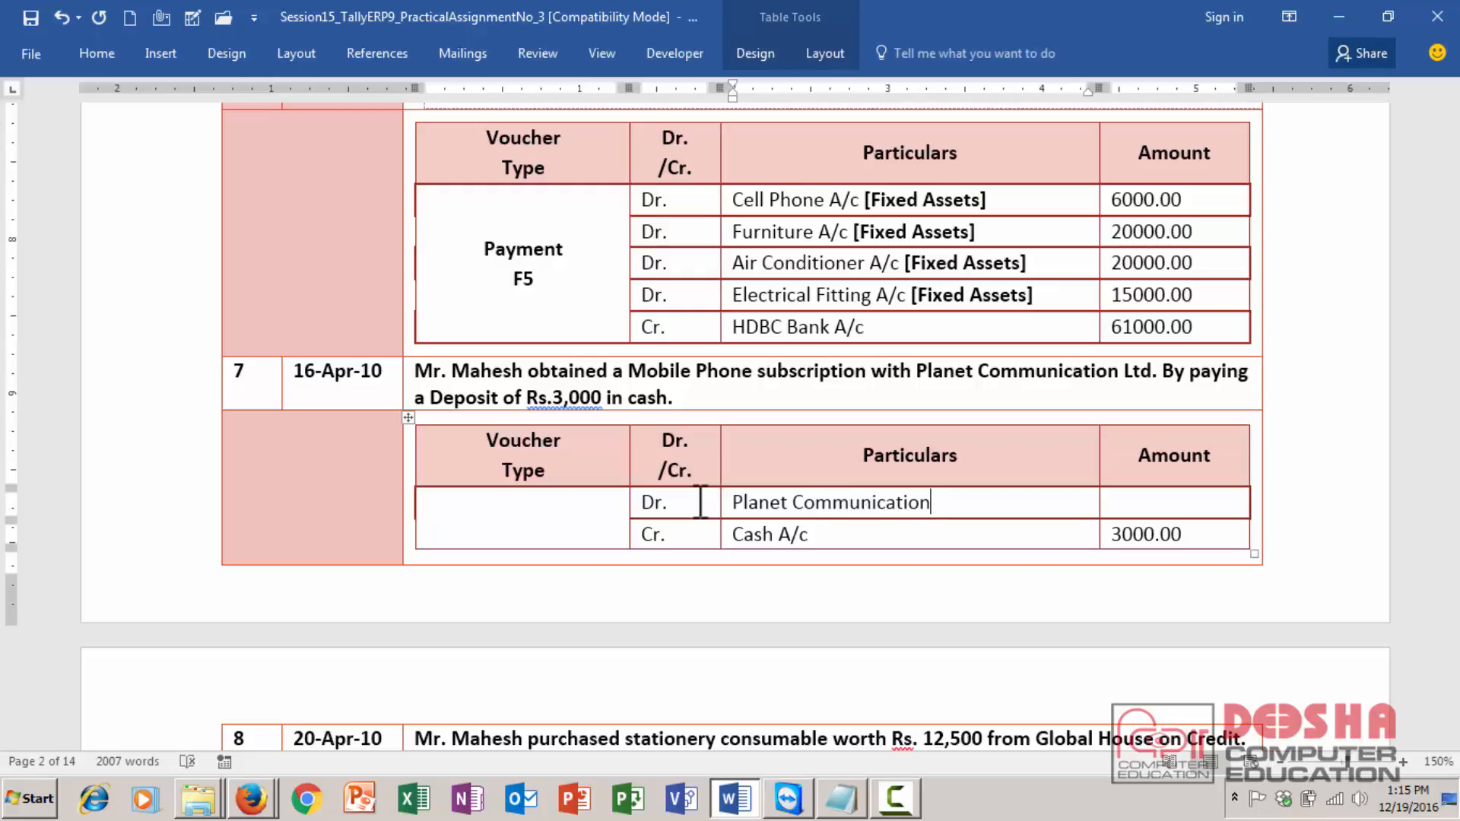
type(" Deposit A/c")
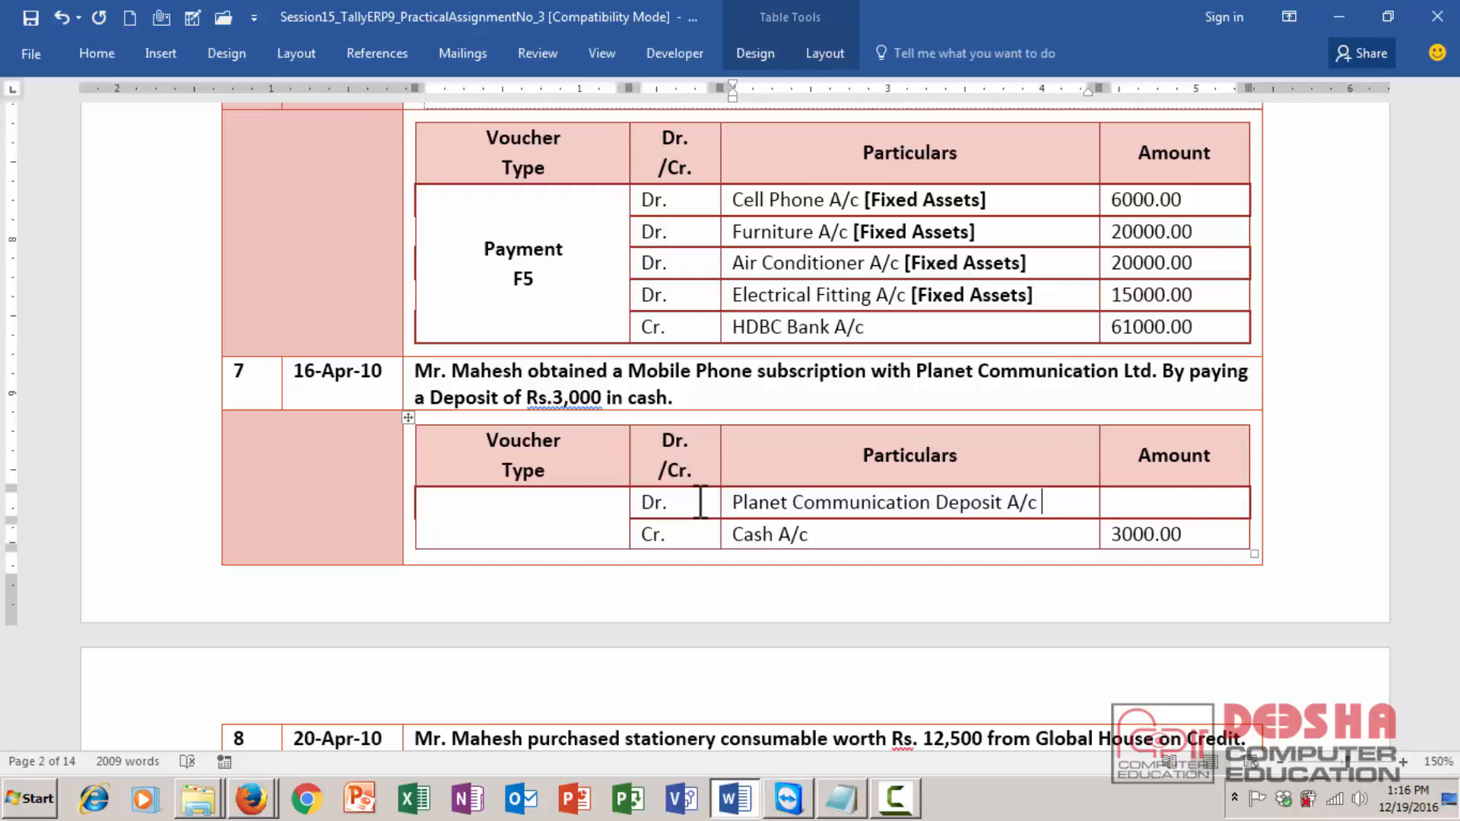
- Append the group [Deposits (Assets)] after Planet Communication Deposit A/c
type("[Deposits [")
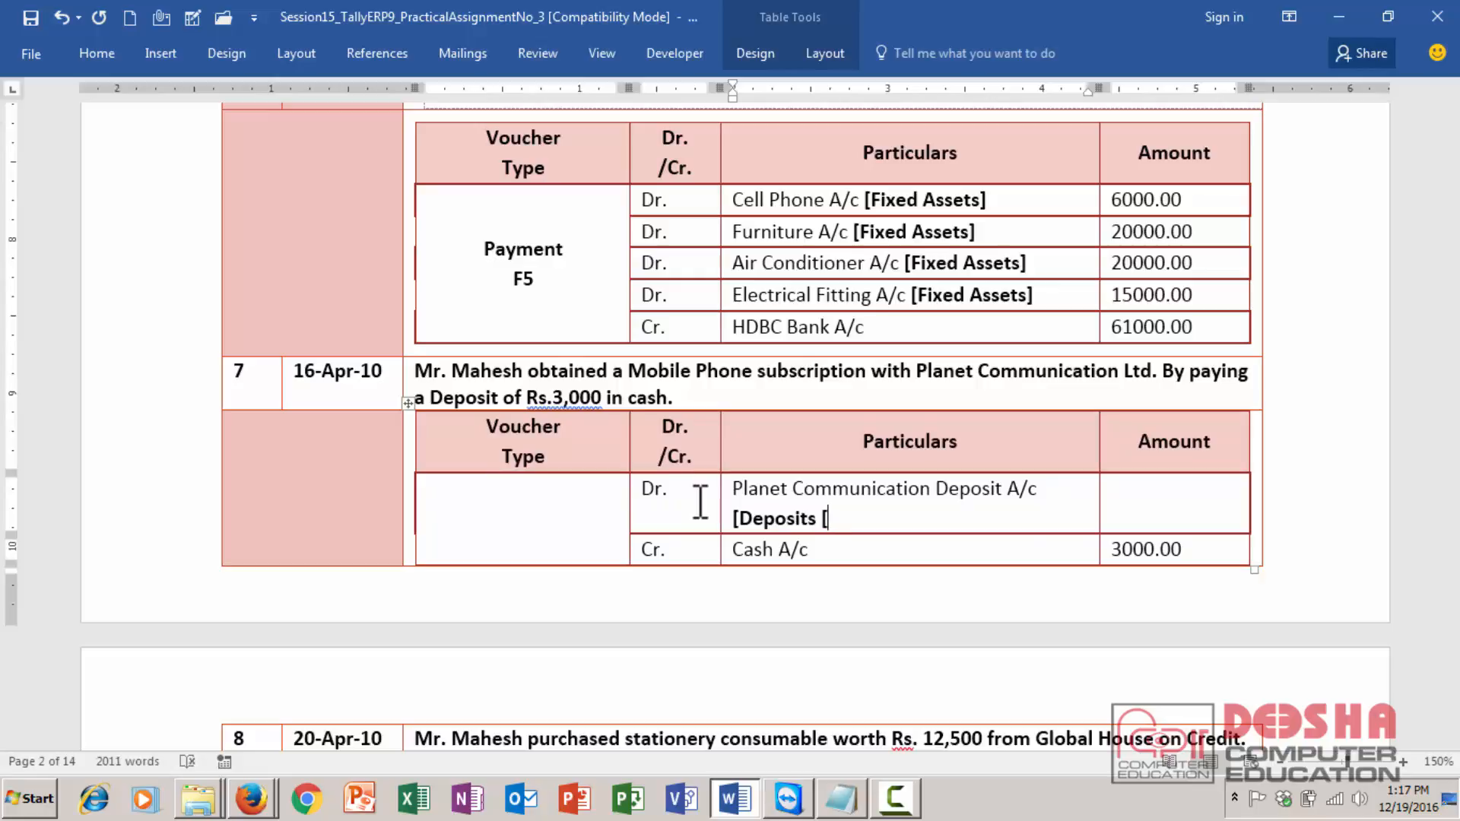
key("BackSpace")
type("(Assets)]")
key("Tab")
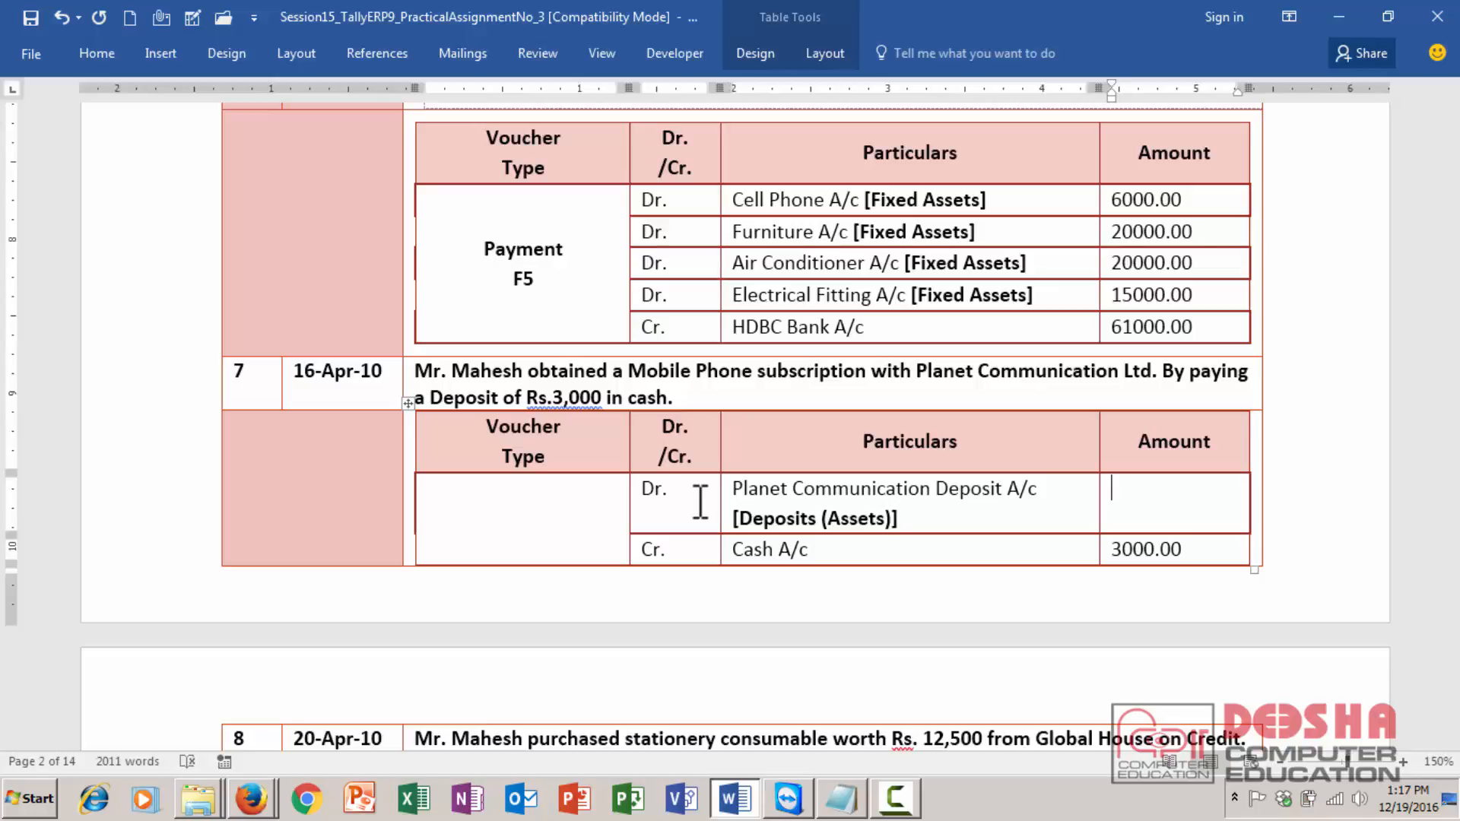
- Enter 3000.00 as transaction 7's debit amount and remove its bold formatting
type("3000.00")
key("shift+Left")
key("shift+Left")
key("ctrl+shift+Left")
key("ctrl+shift+Left")
key("ctrl+b")
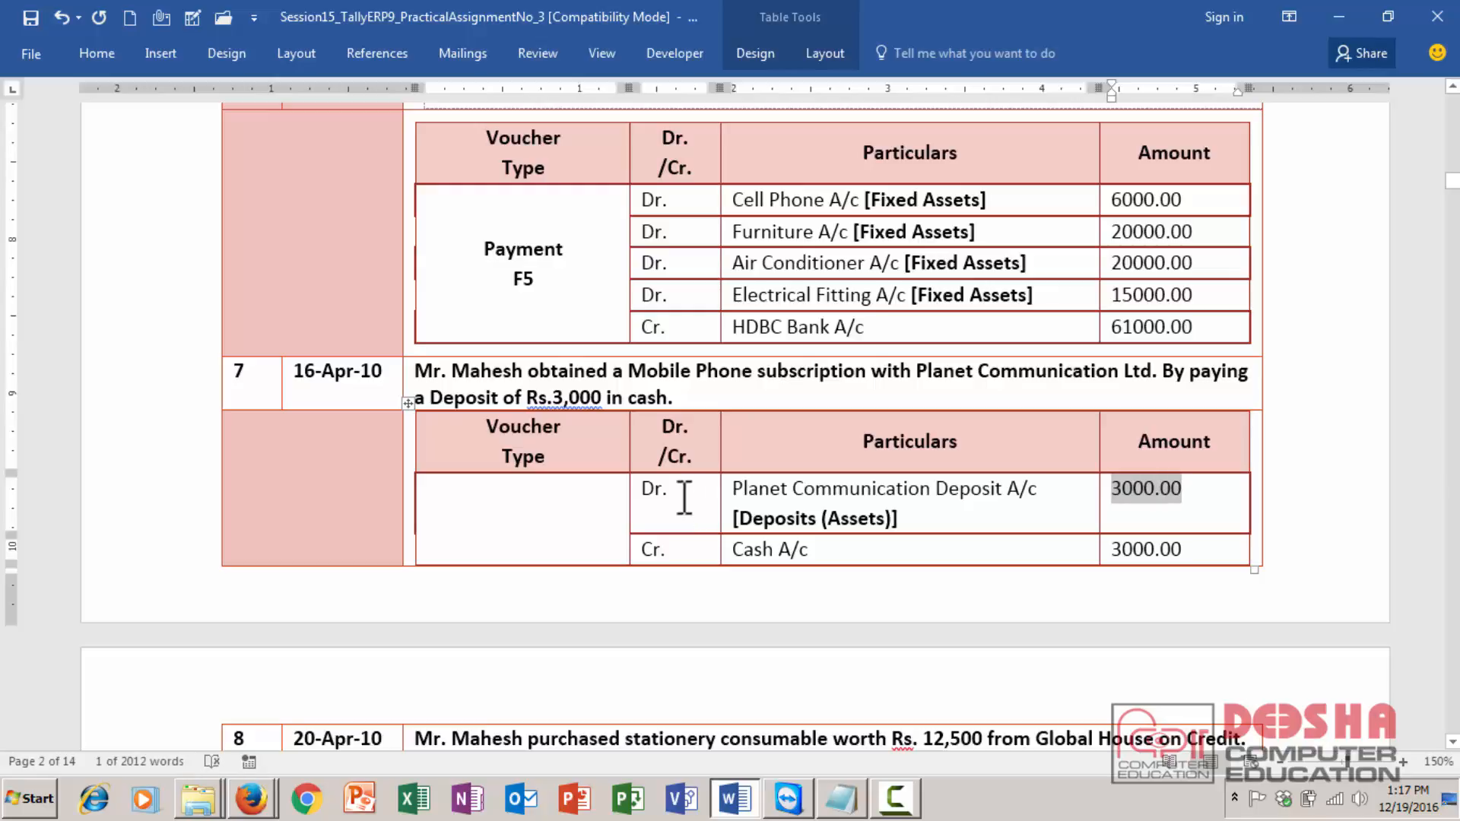
- Set transaction 7's voucher type to Payment F5 on two lines, bold and centered in its cell
left_click(533, 517)
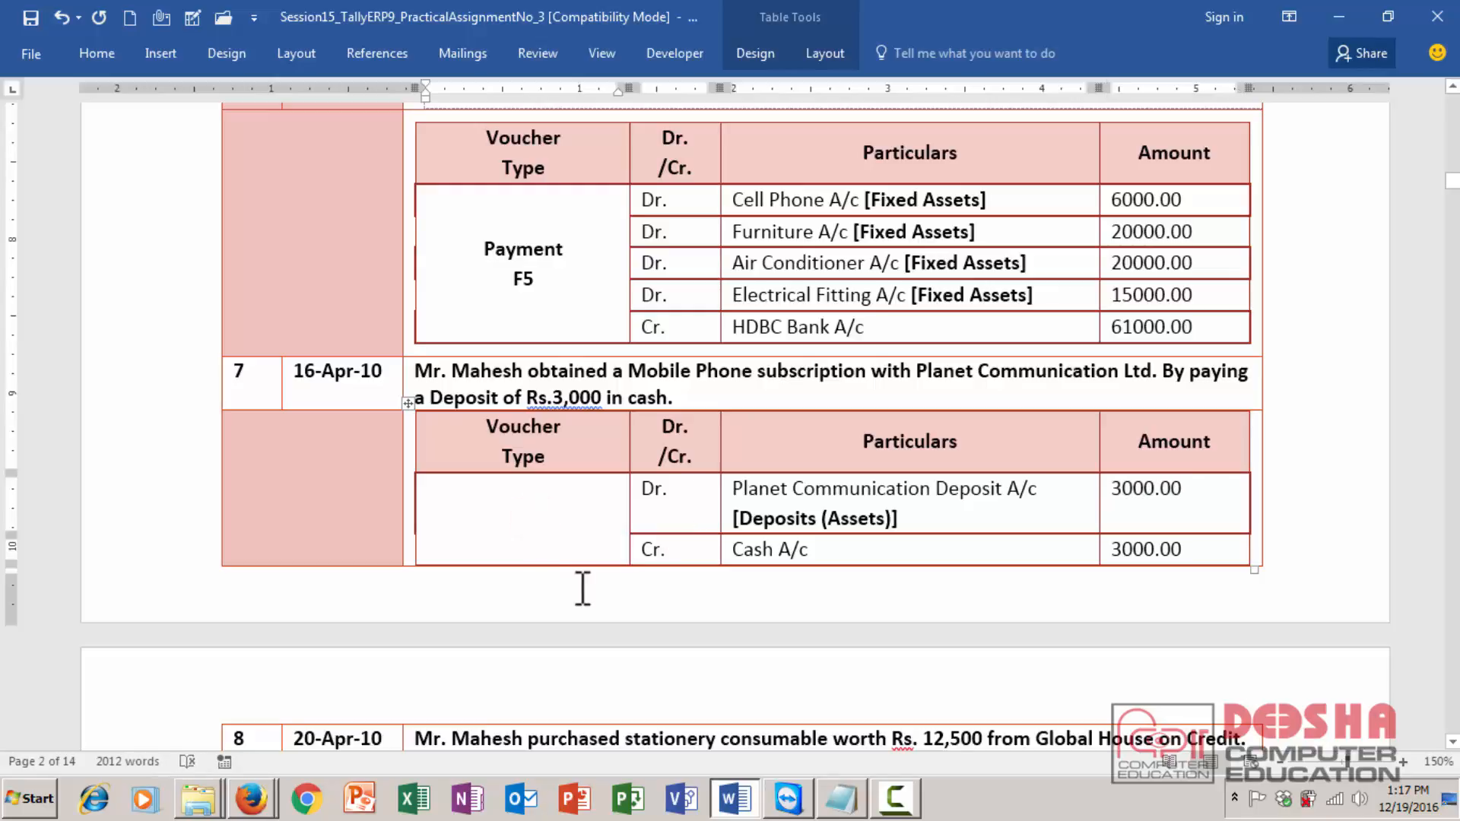
key("ctrl+r")
key("ctrl+e")
key("ctrl+b")
type("P")
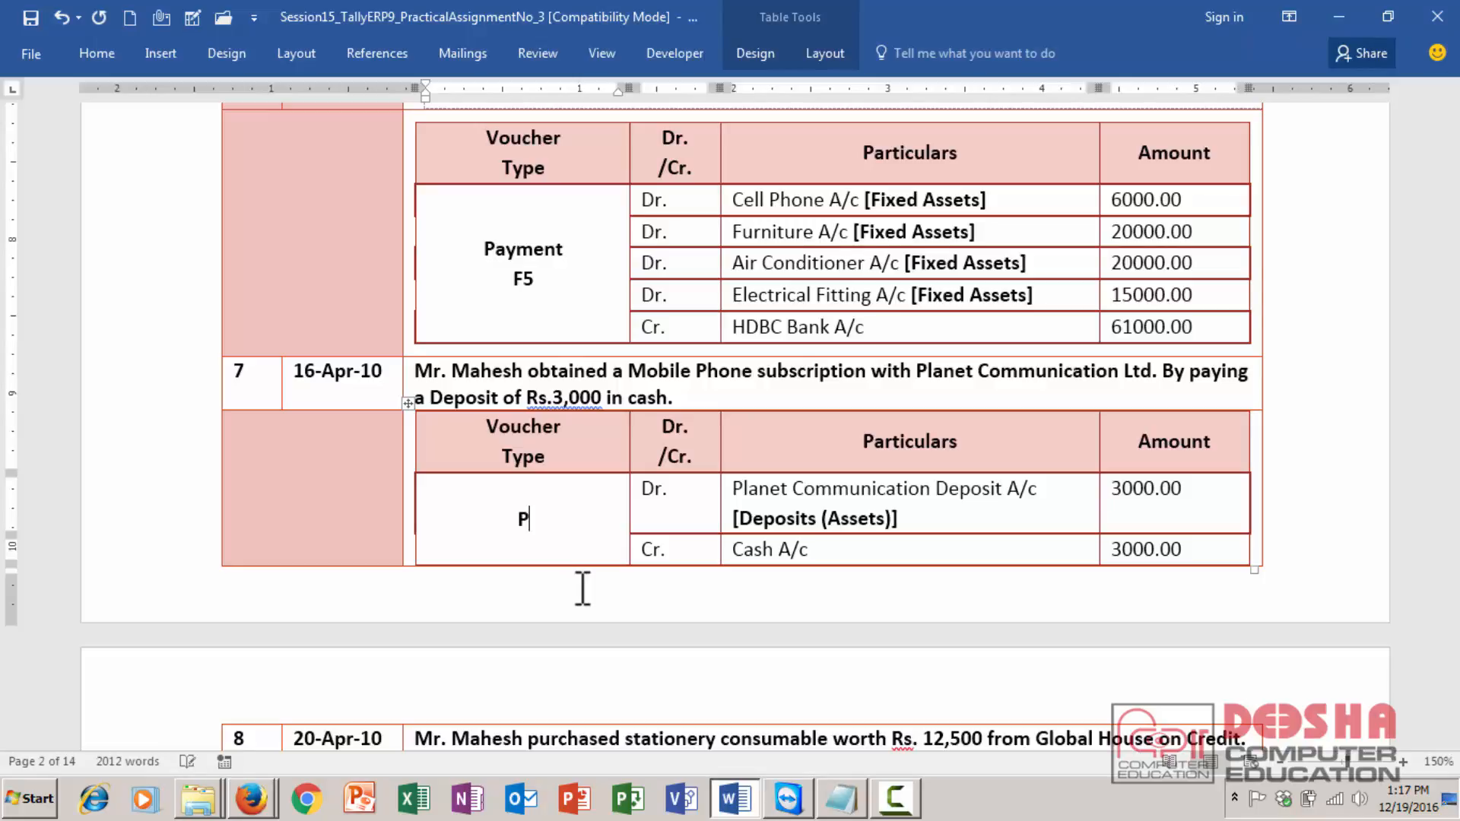
type("ayment")
key("Return")
type("F5")
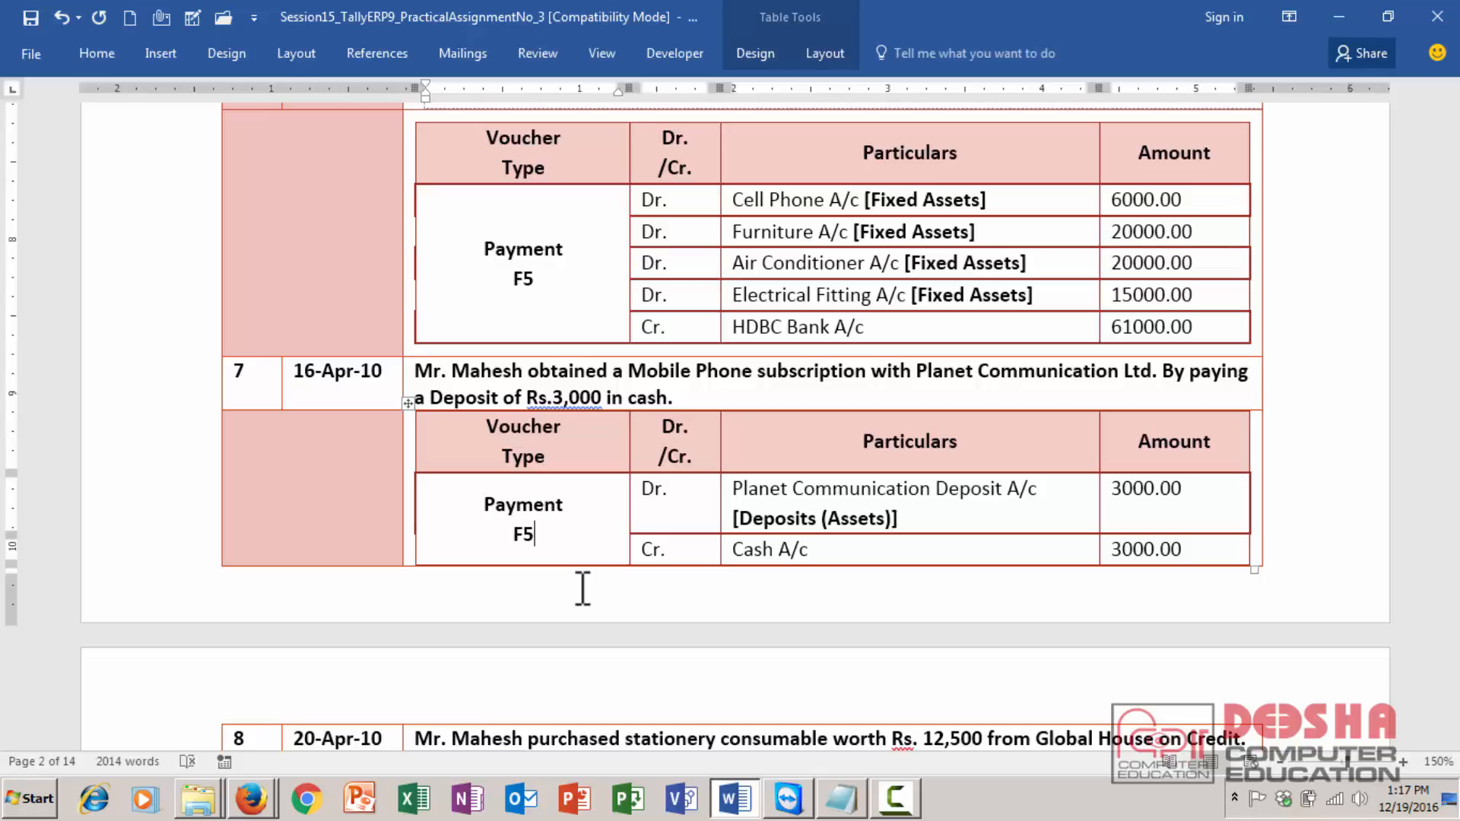
- Mark transaction 8's debit row as Dr
scroll(583, 590, "down", 5)
scroll(583, 589, "down", 2)
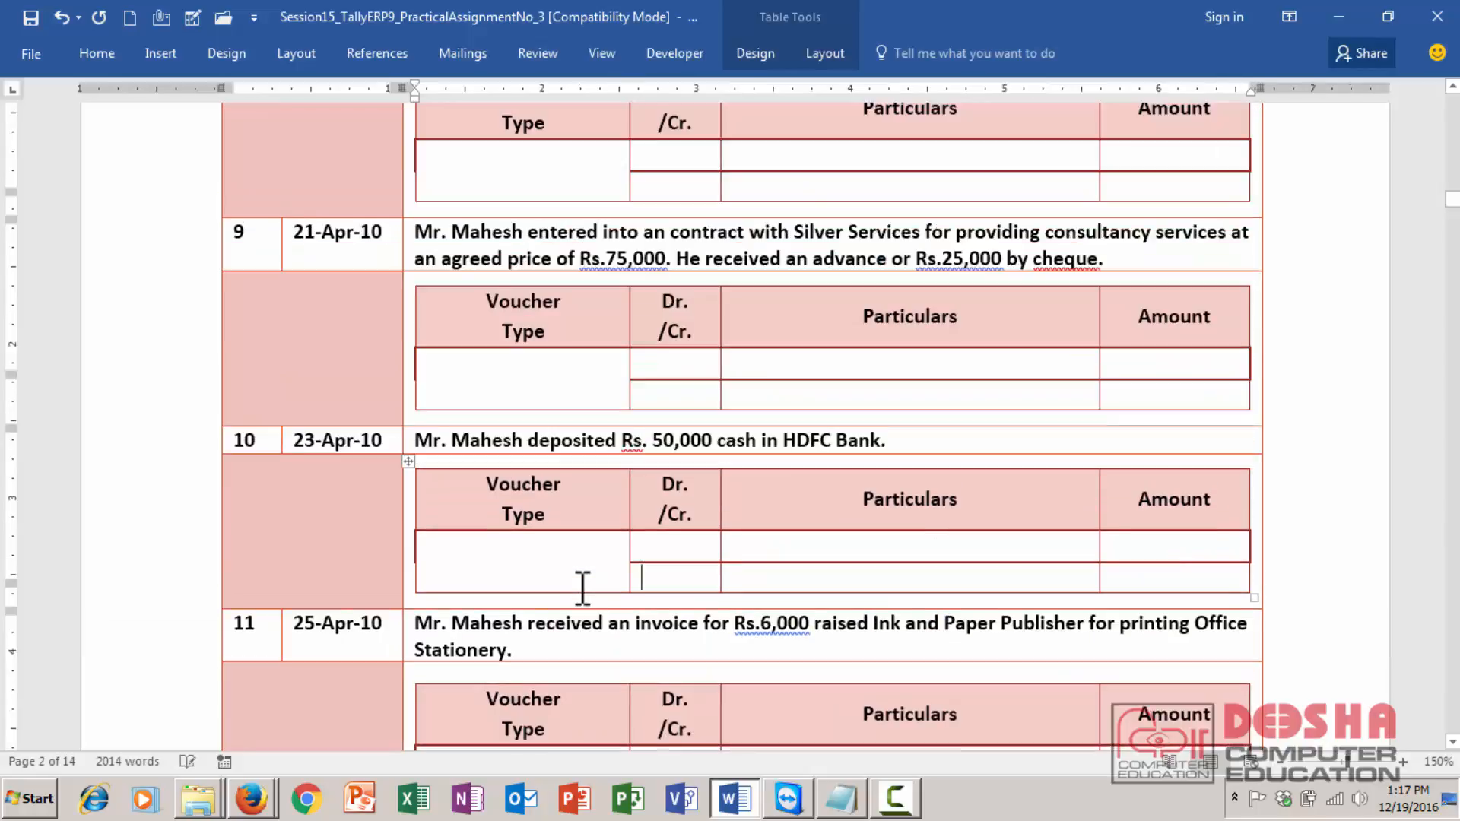
key("Up")
key("Up")
key("Up")
key("Up")
key("Up")
key("Up")
key("Up")
key("Up")
key("Up")
key("Up")
key("Up")
key("Up")
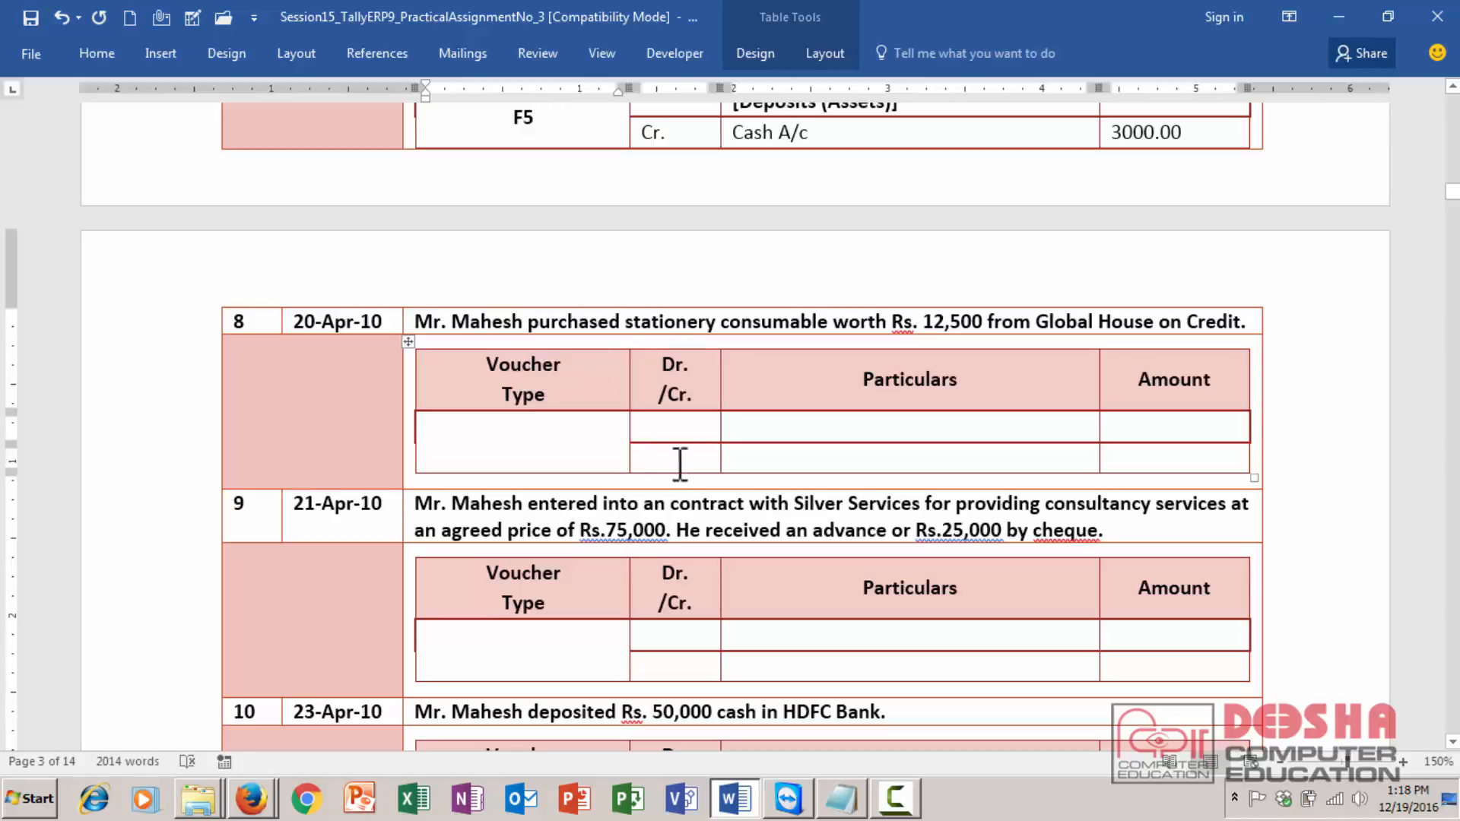
left_click(693, 424)
type("Dr.")
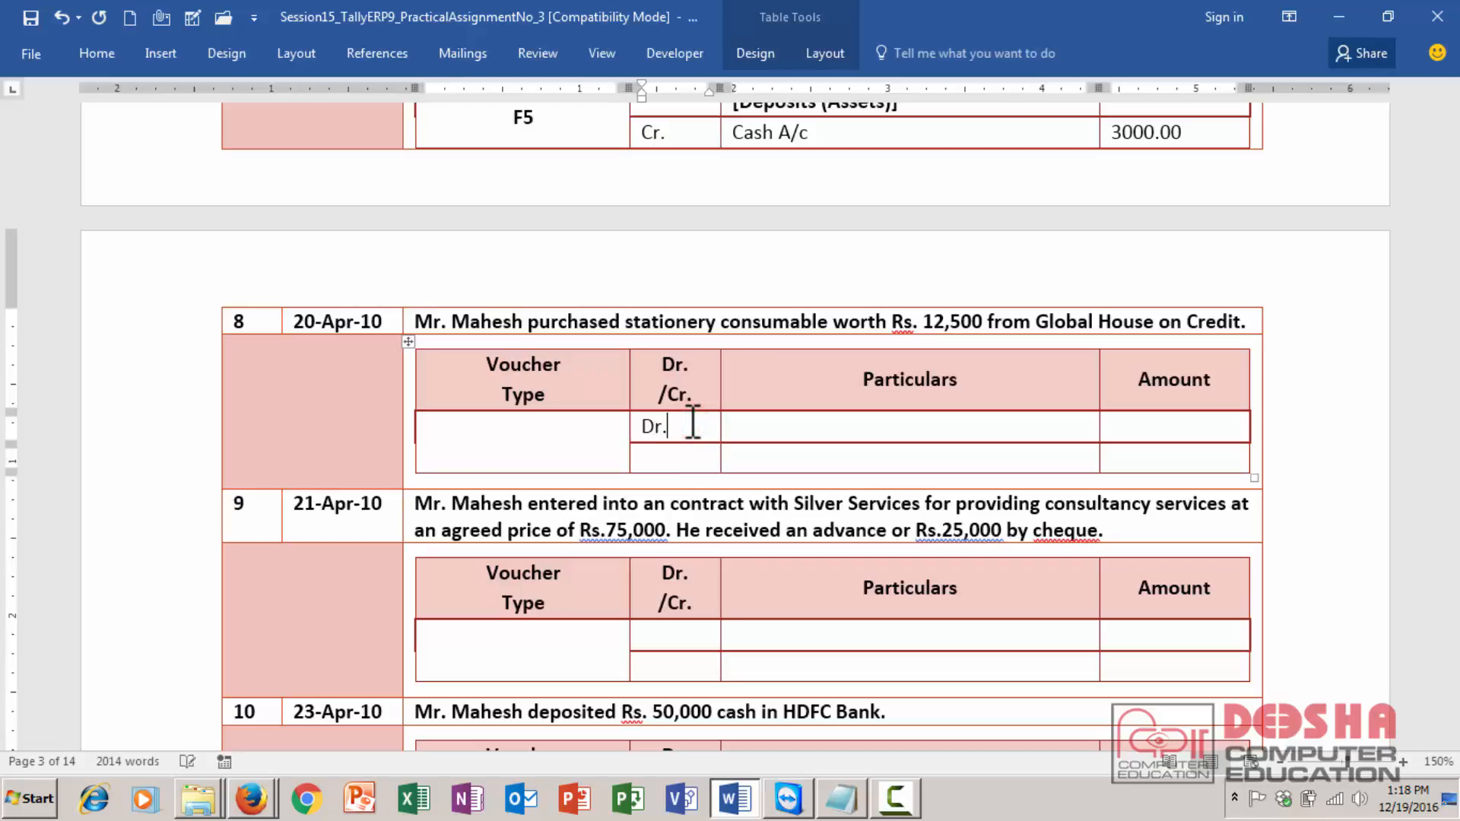
key("Tab")
- Enter Office Stationery A/c [Indirect Exp] with amount 12500.00 in transaction 8's debit row
type("Officer")
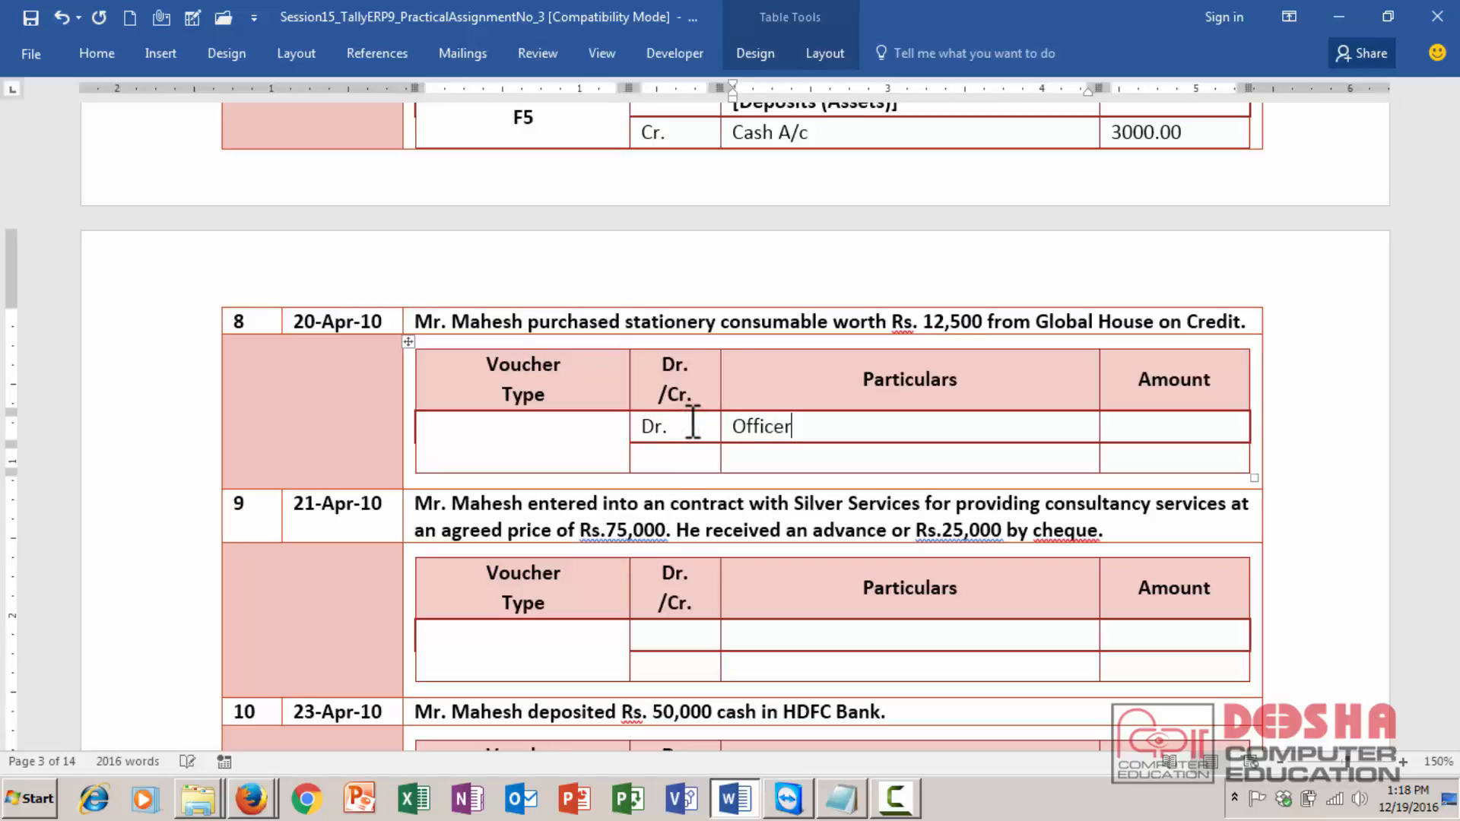
key("BackSpace")
type("Stationery A/c ")
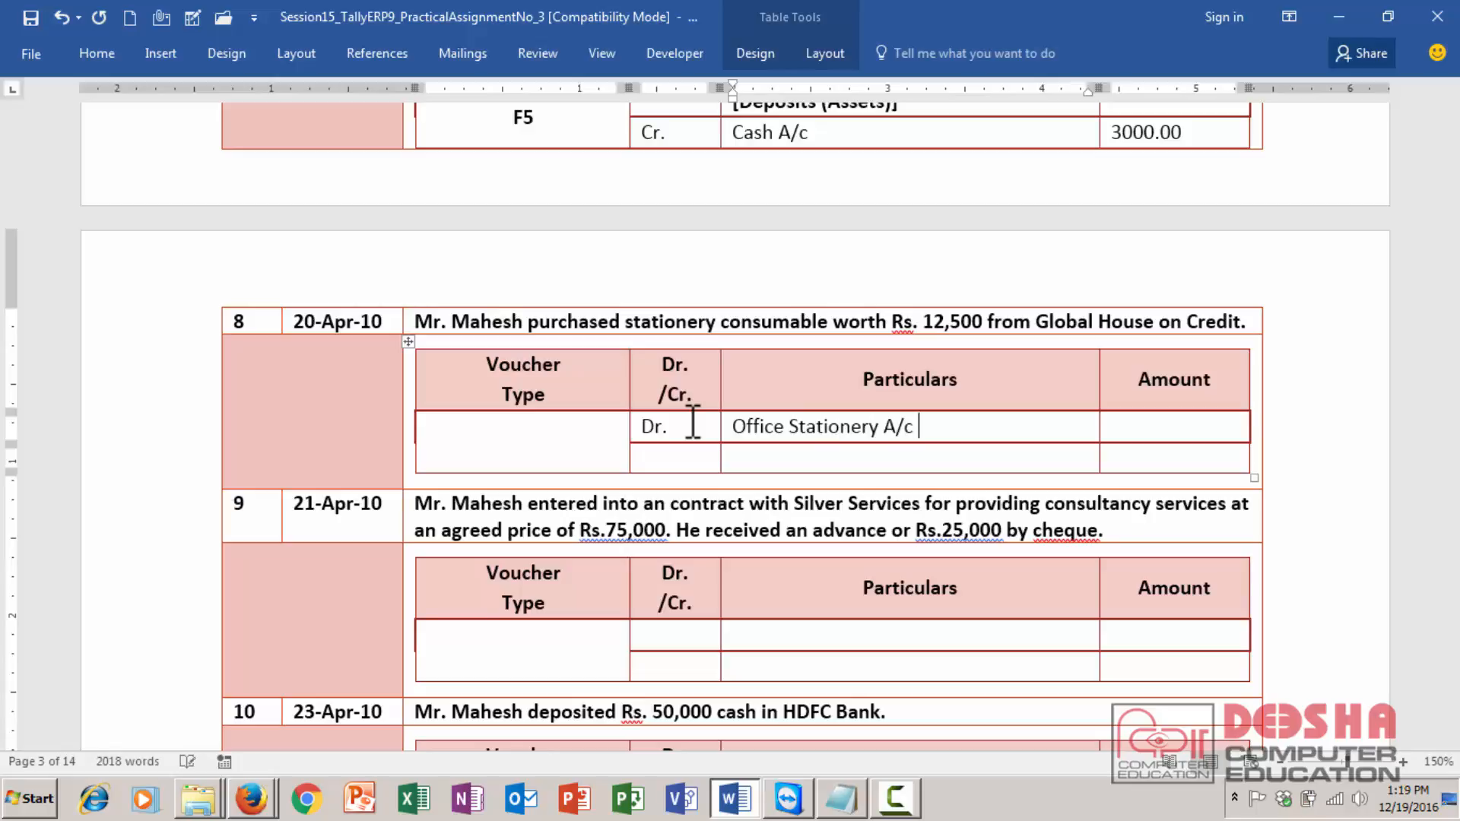
type("[Indirect Exp]")
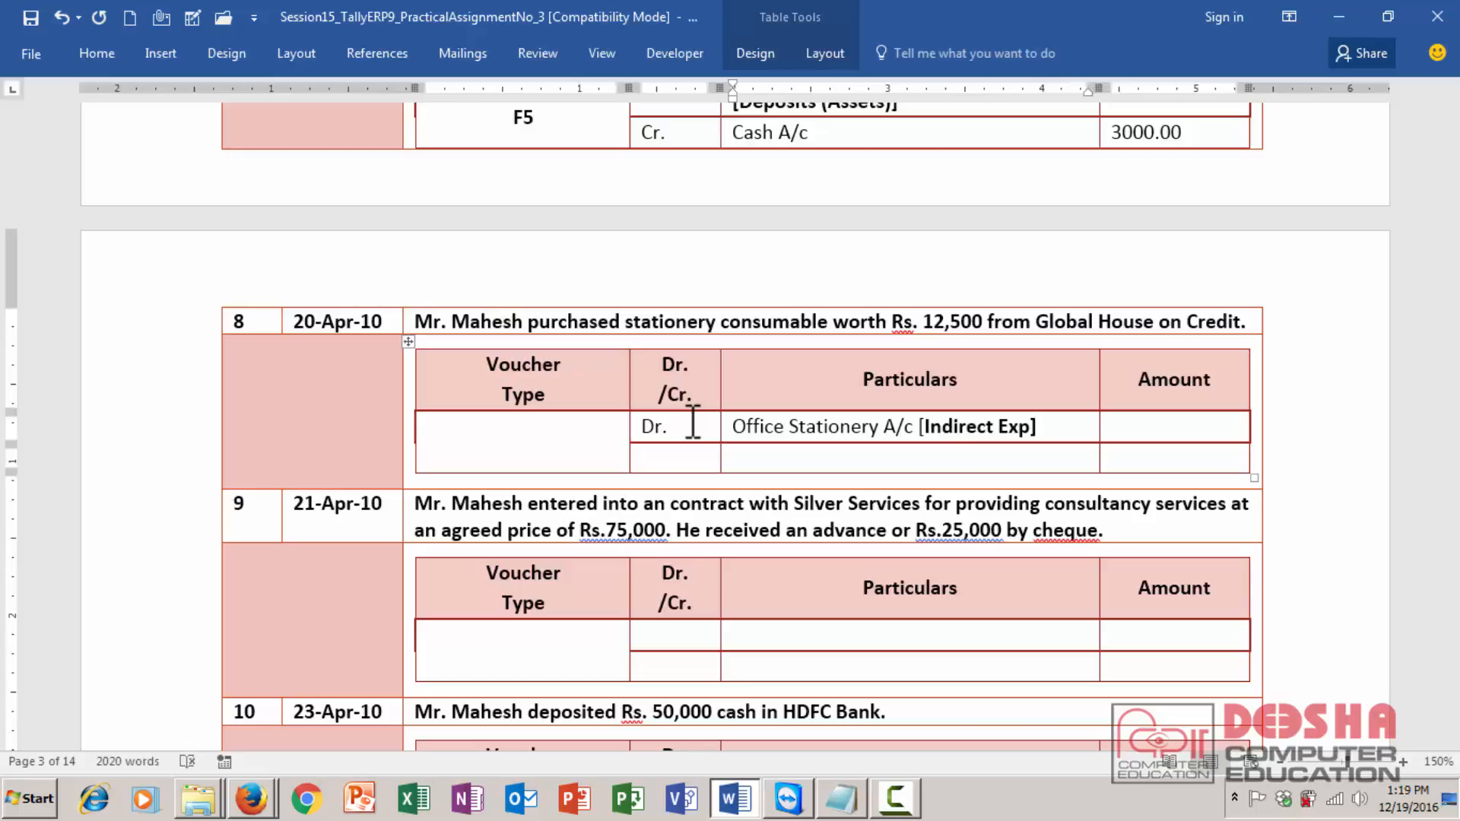
key("Tab")
type("12500.00")
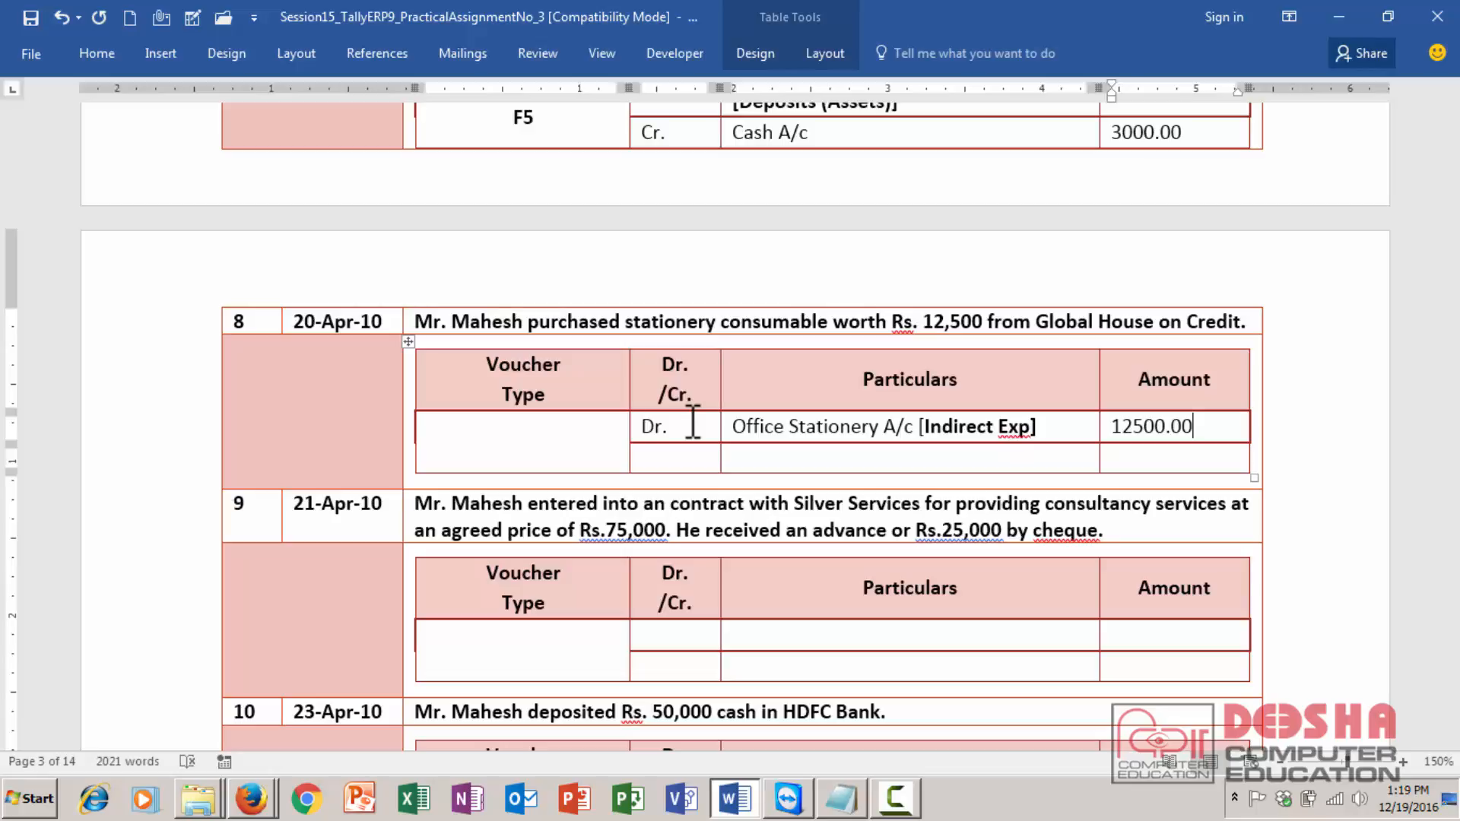
- Fill transaction 8's credit row: Cr., Global House A/c [Sundry Creditors], amount 12500.00
key("Tab")
key("Tab")
type("Cr.")
key("Tab")
type("Global House")
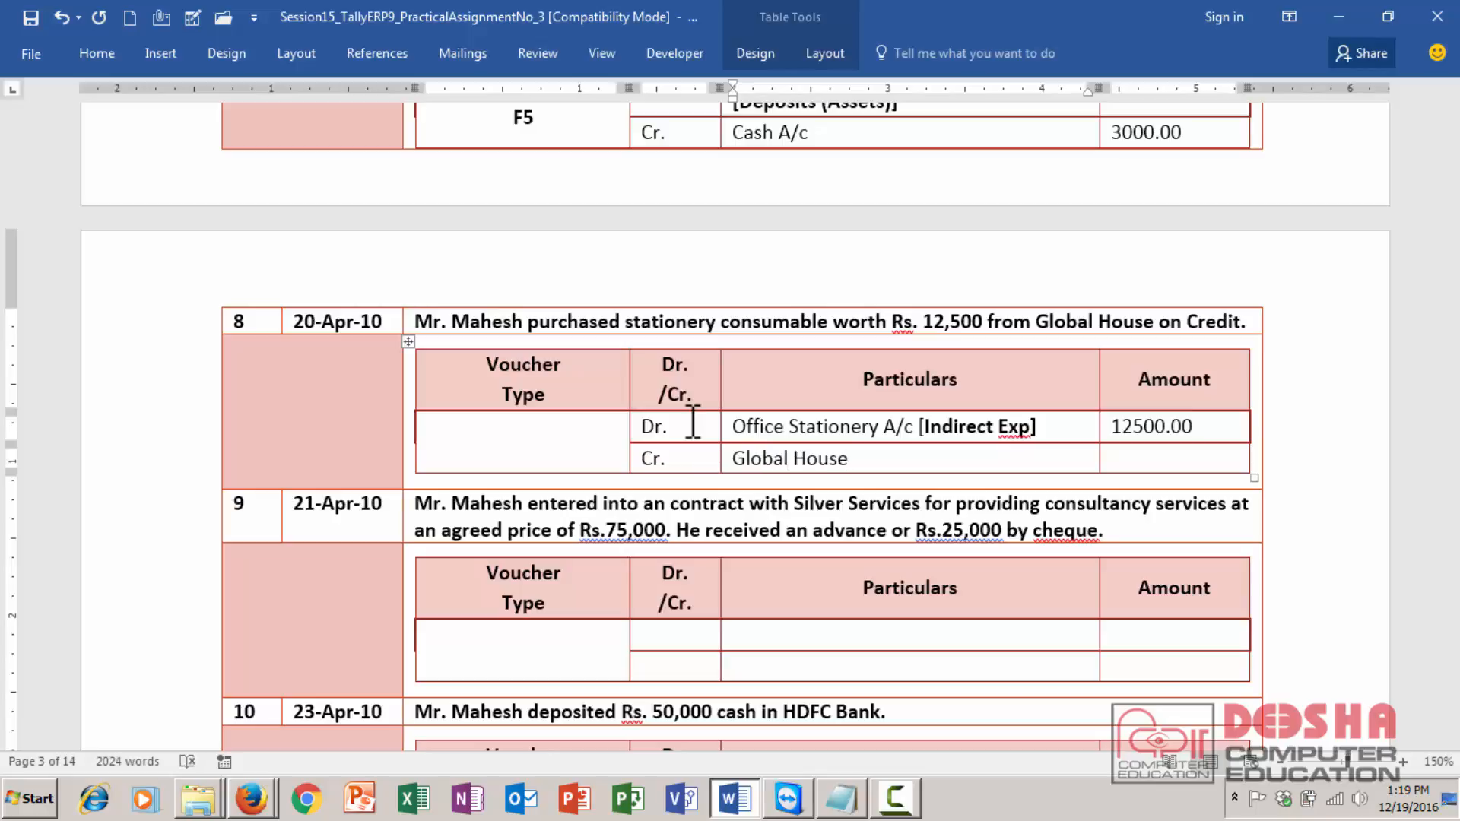
type(" A/c [Sund")
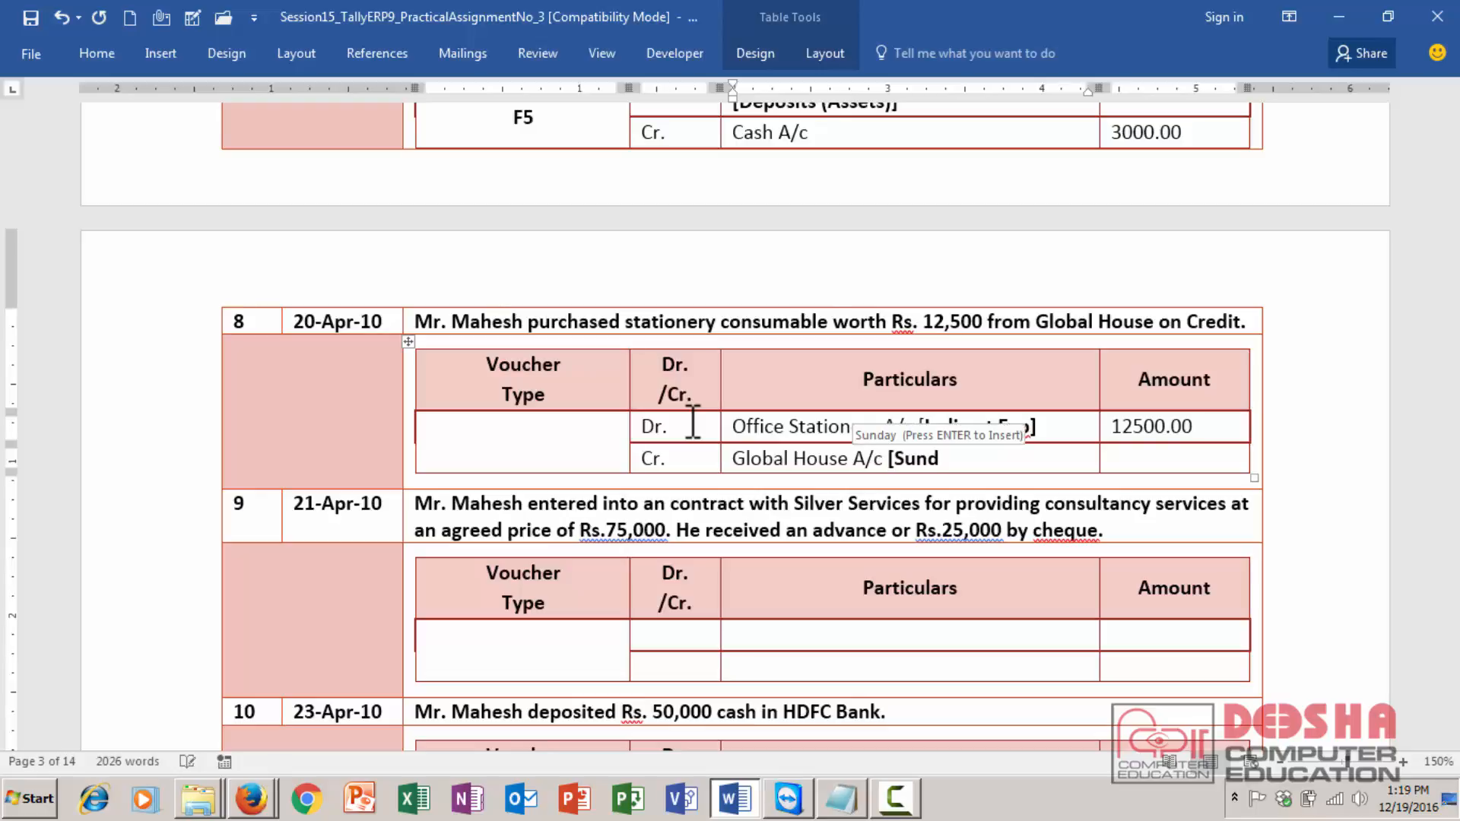
type("ry Creditors]")
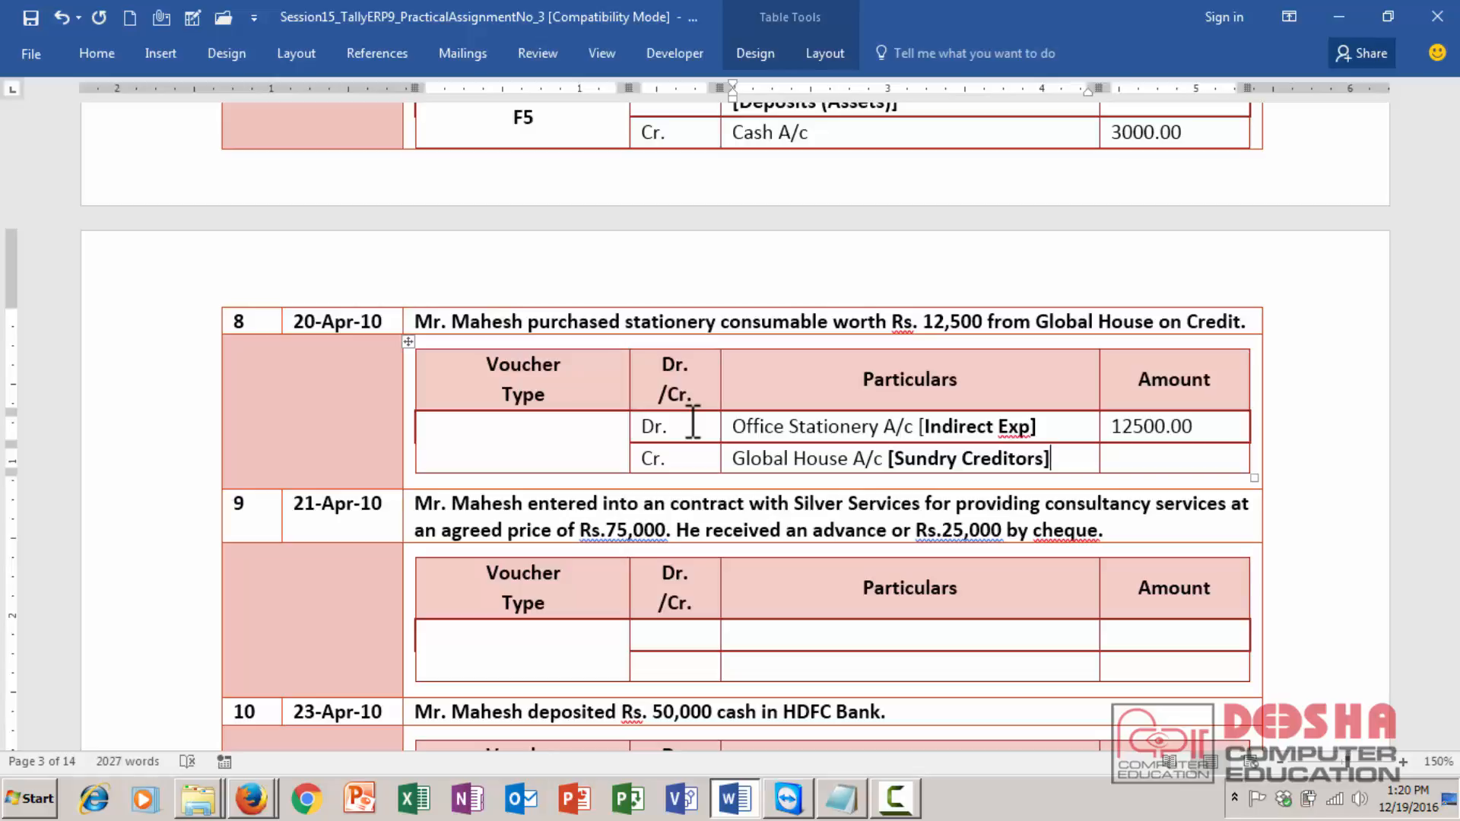
key("Tab")
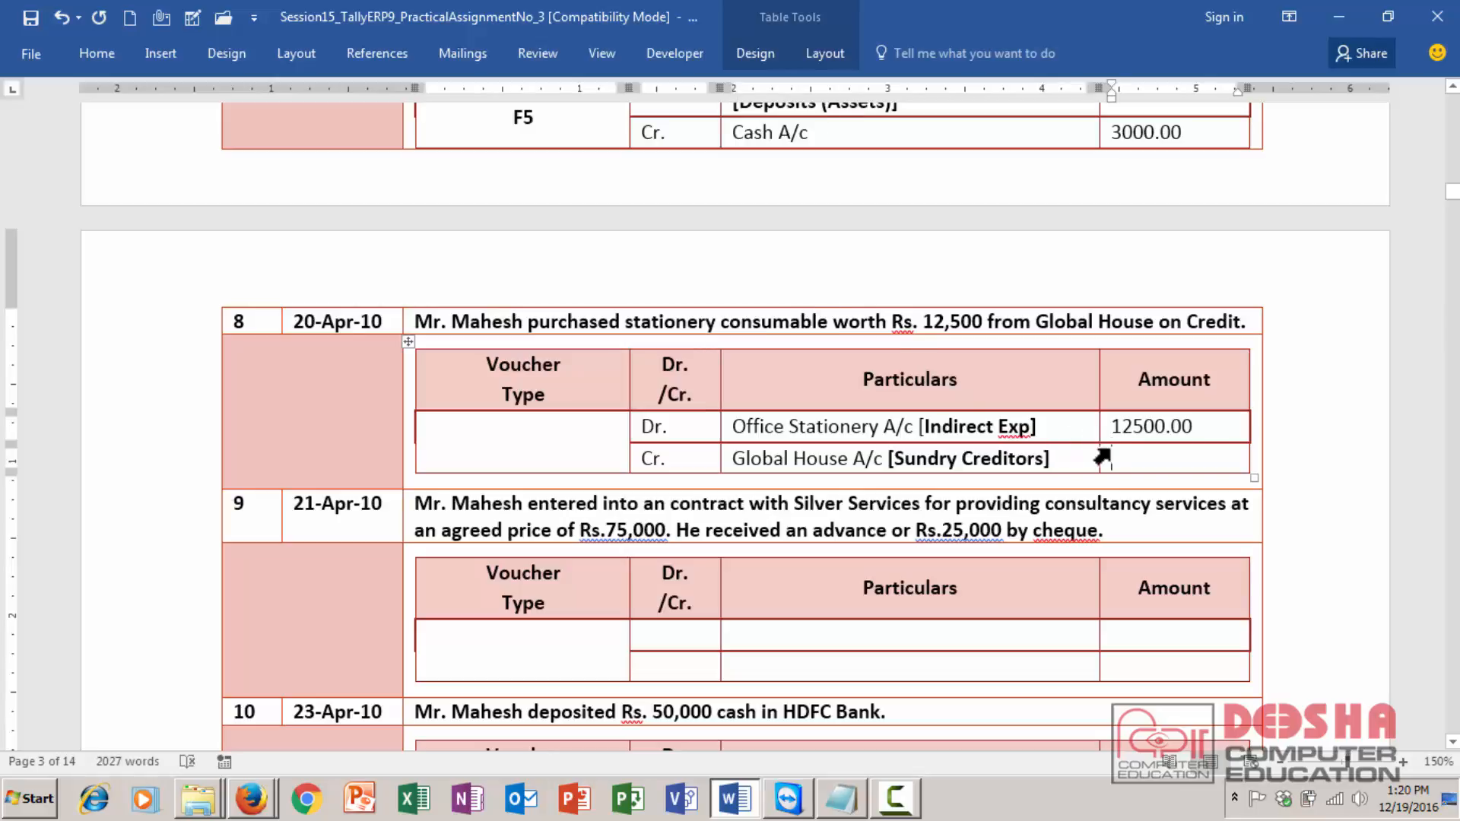
left_click(1127, 457)
type("125")
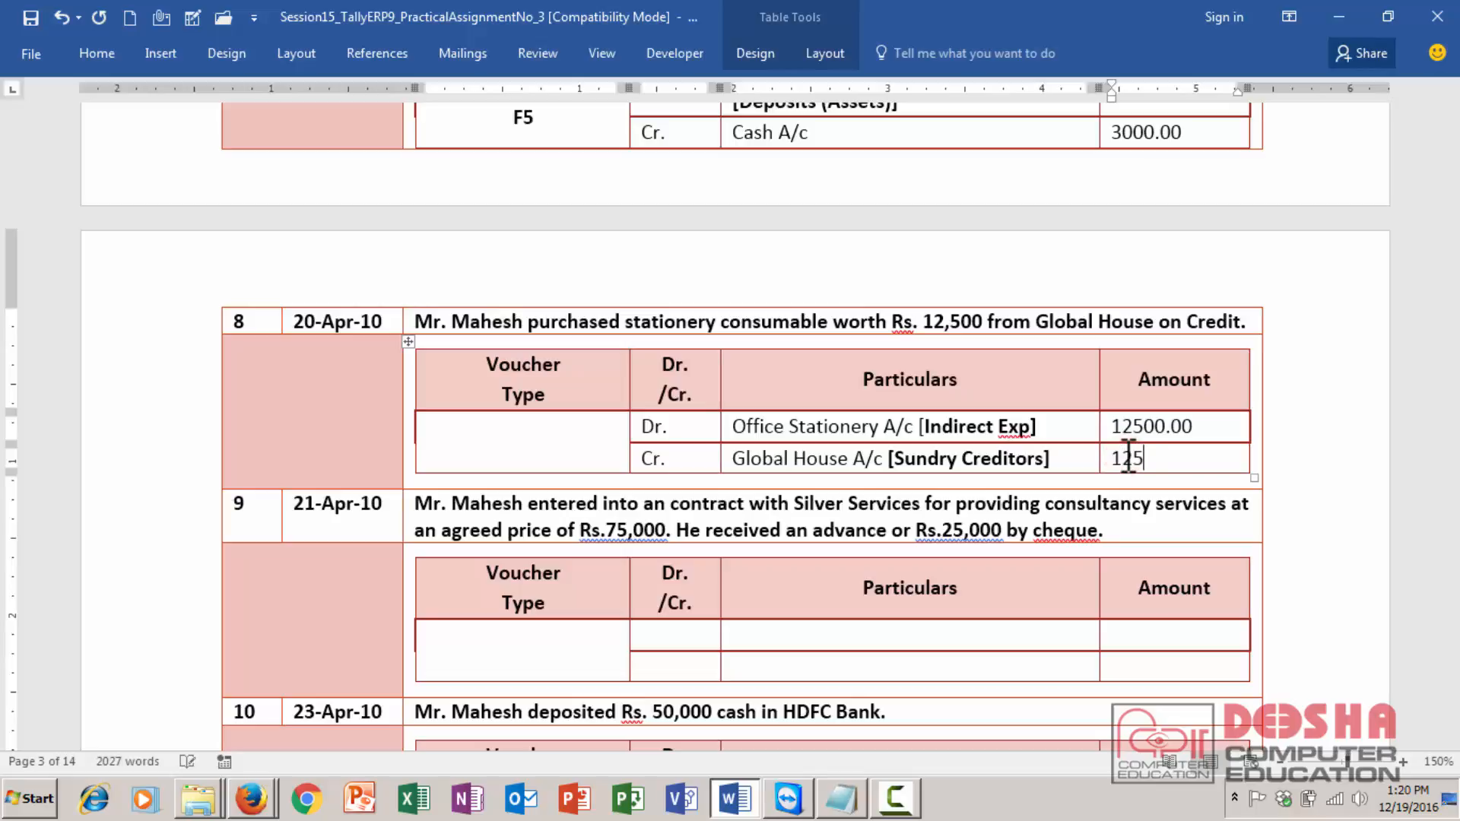
type("00.00")
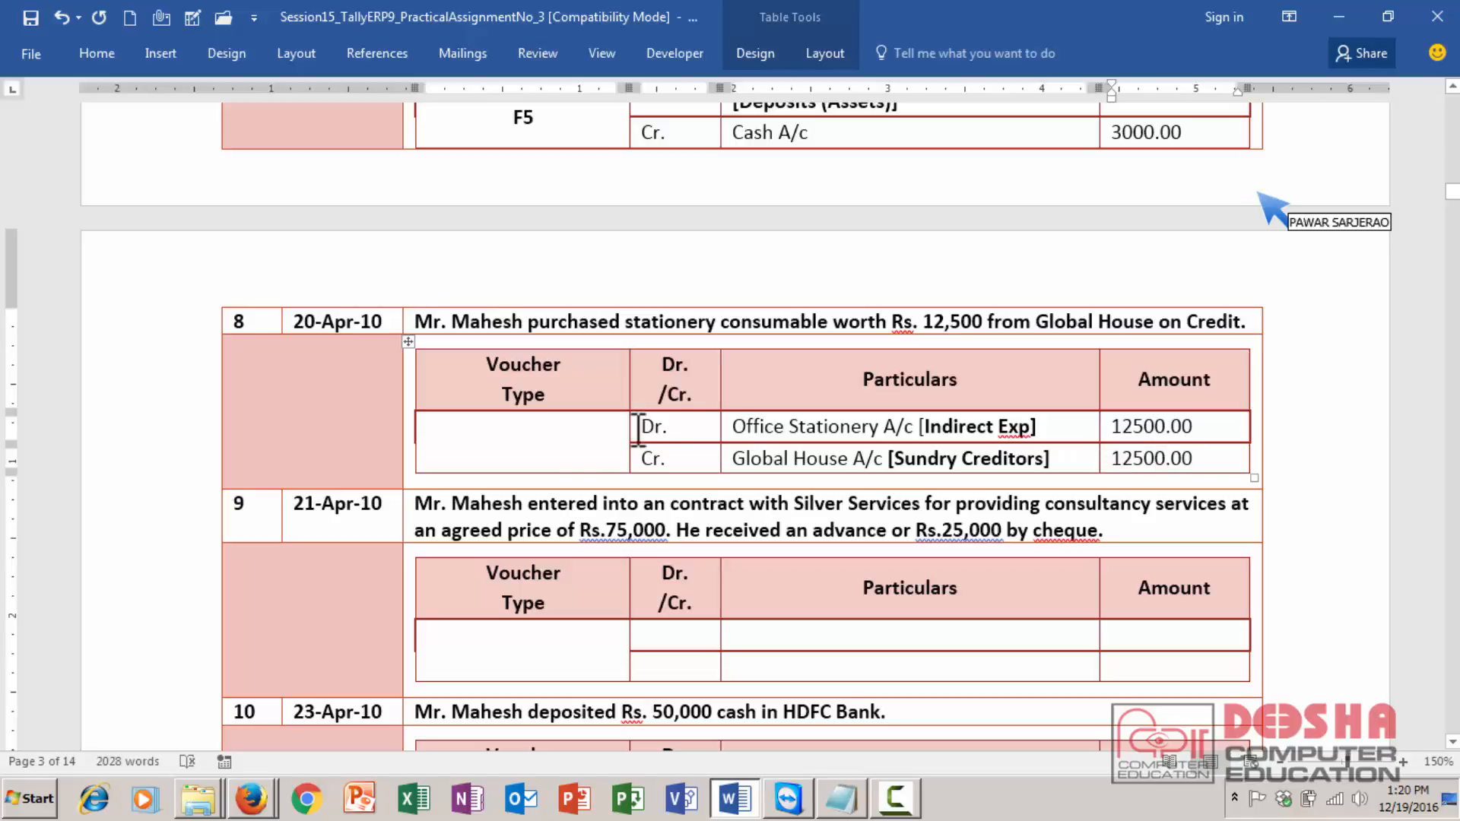
- Set transaction 8's voucher type to Journal F7 on two lines, centered in its cell
left_click(495, 439)
type("Journal")
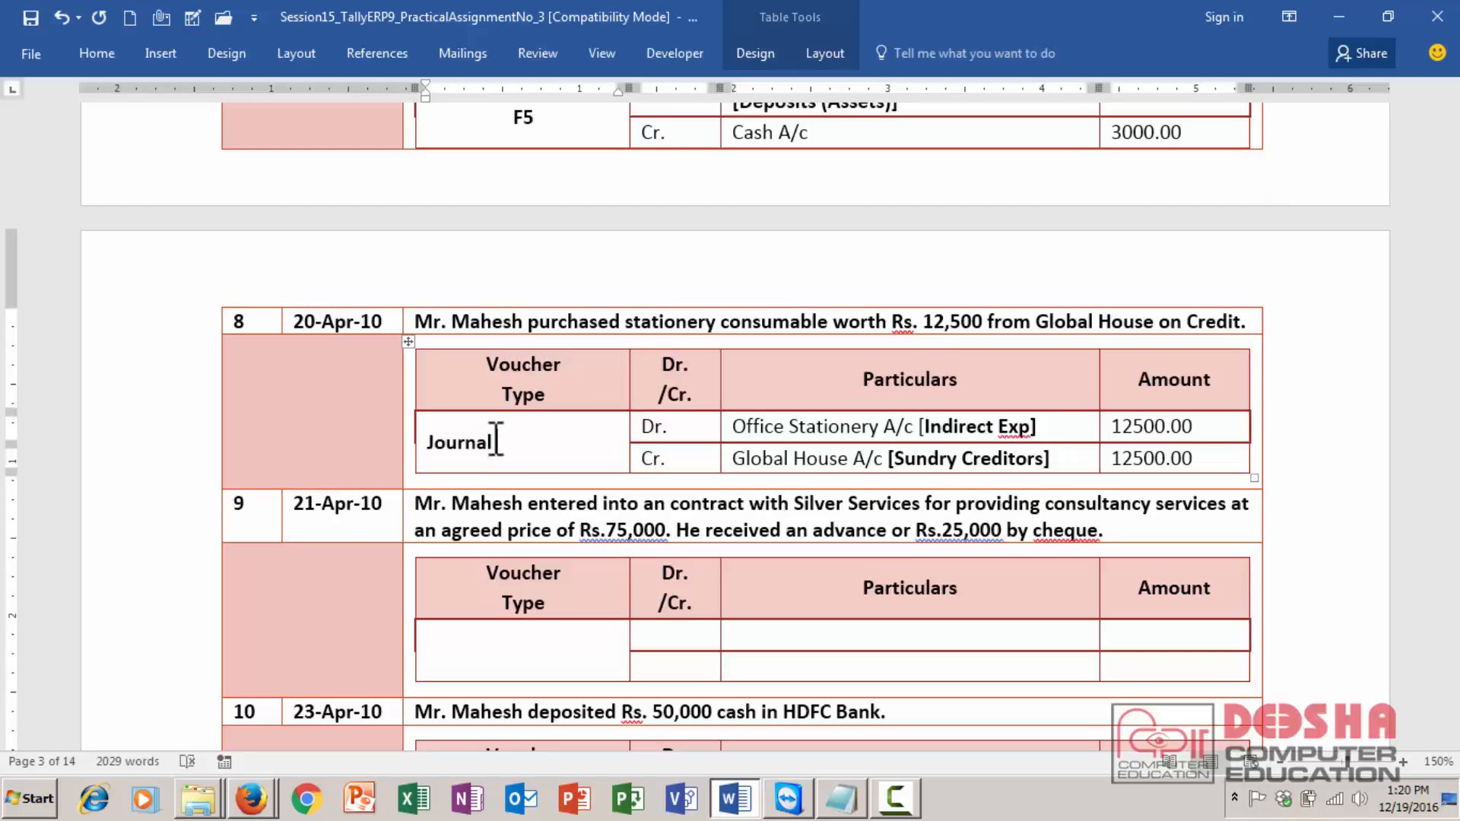
key("Return")
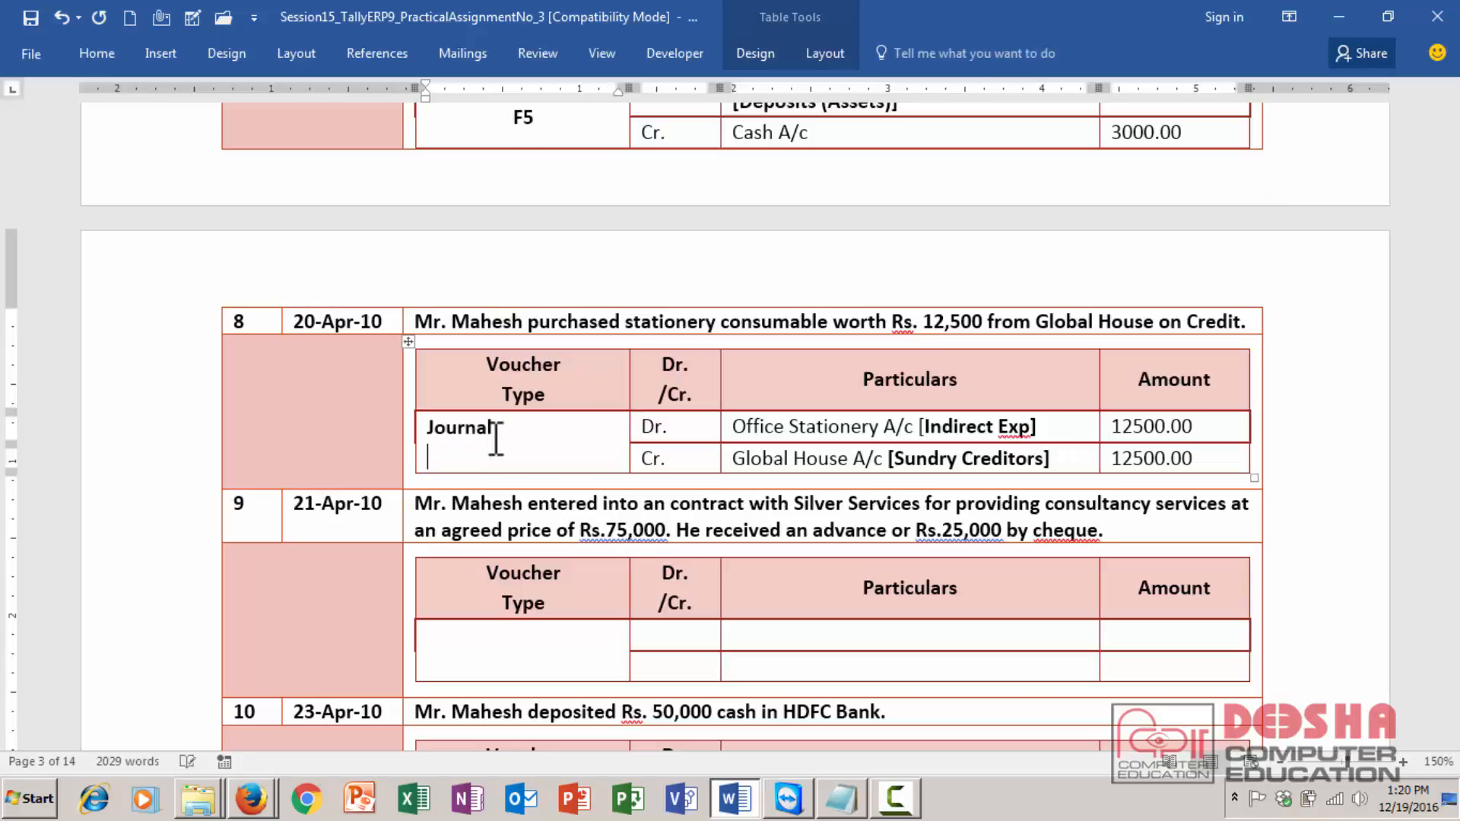
type("F7")
key("ctrl+e")
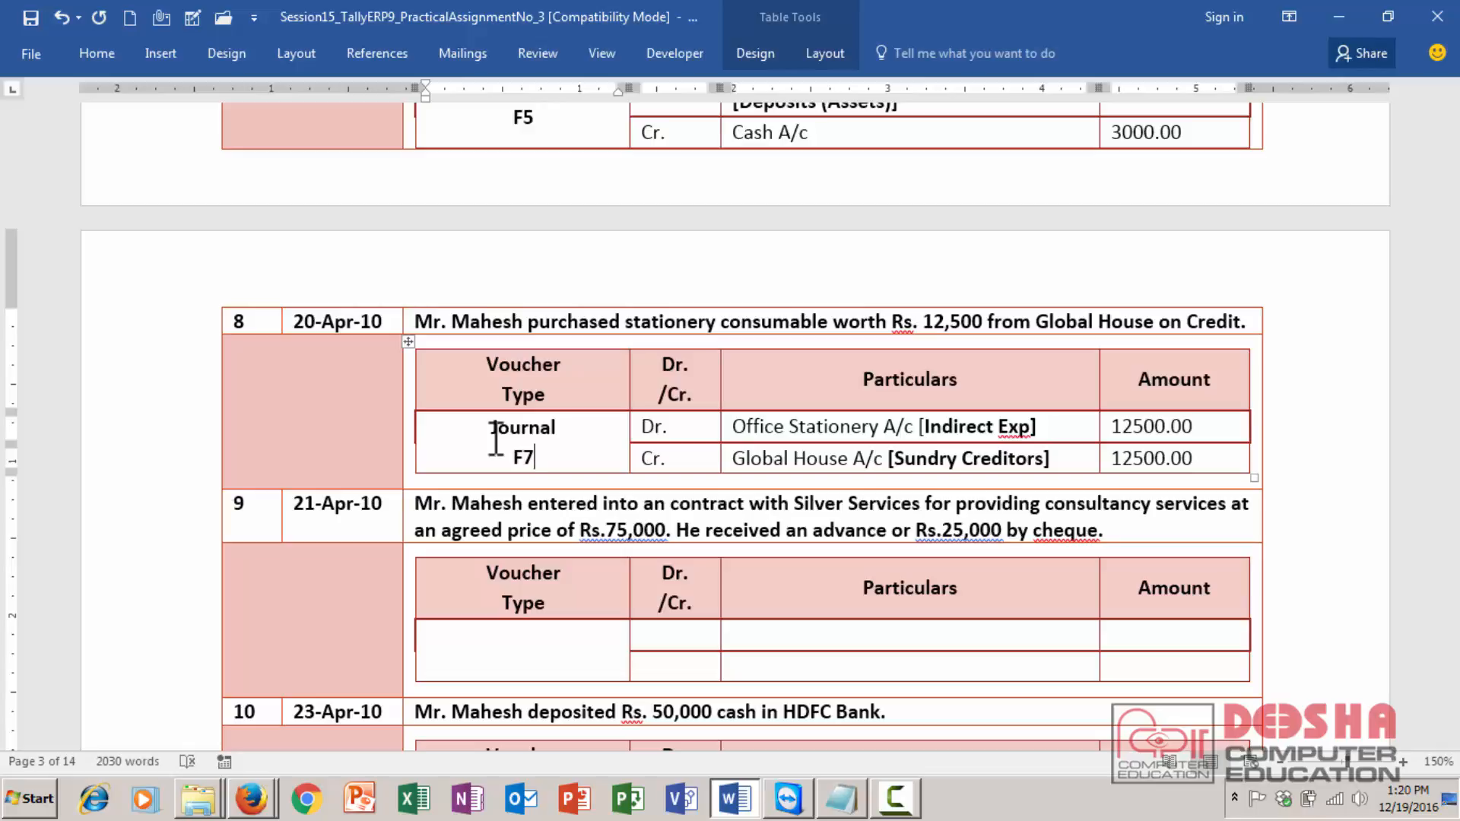
- Add a period at the end of transaction 9's description
left_click_drag(295, 504, 439, 517)
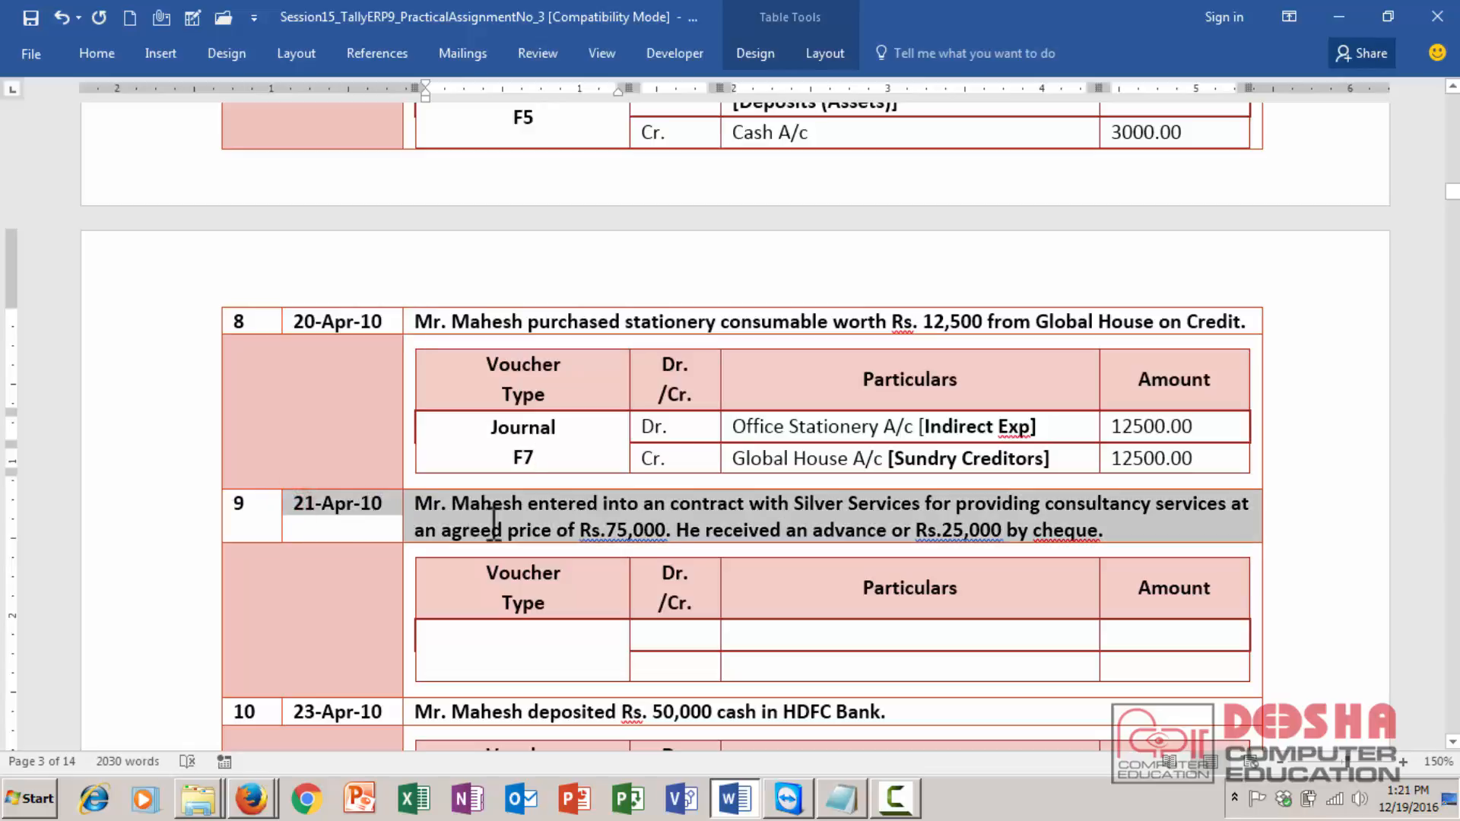
left_click(507, 658)
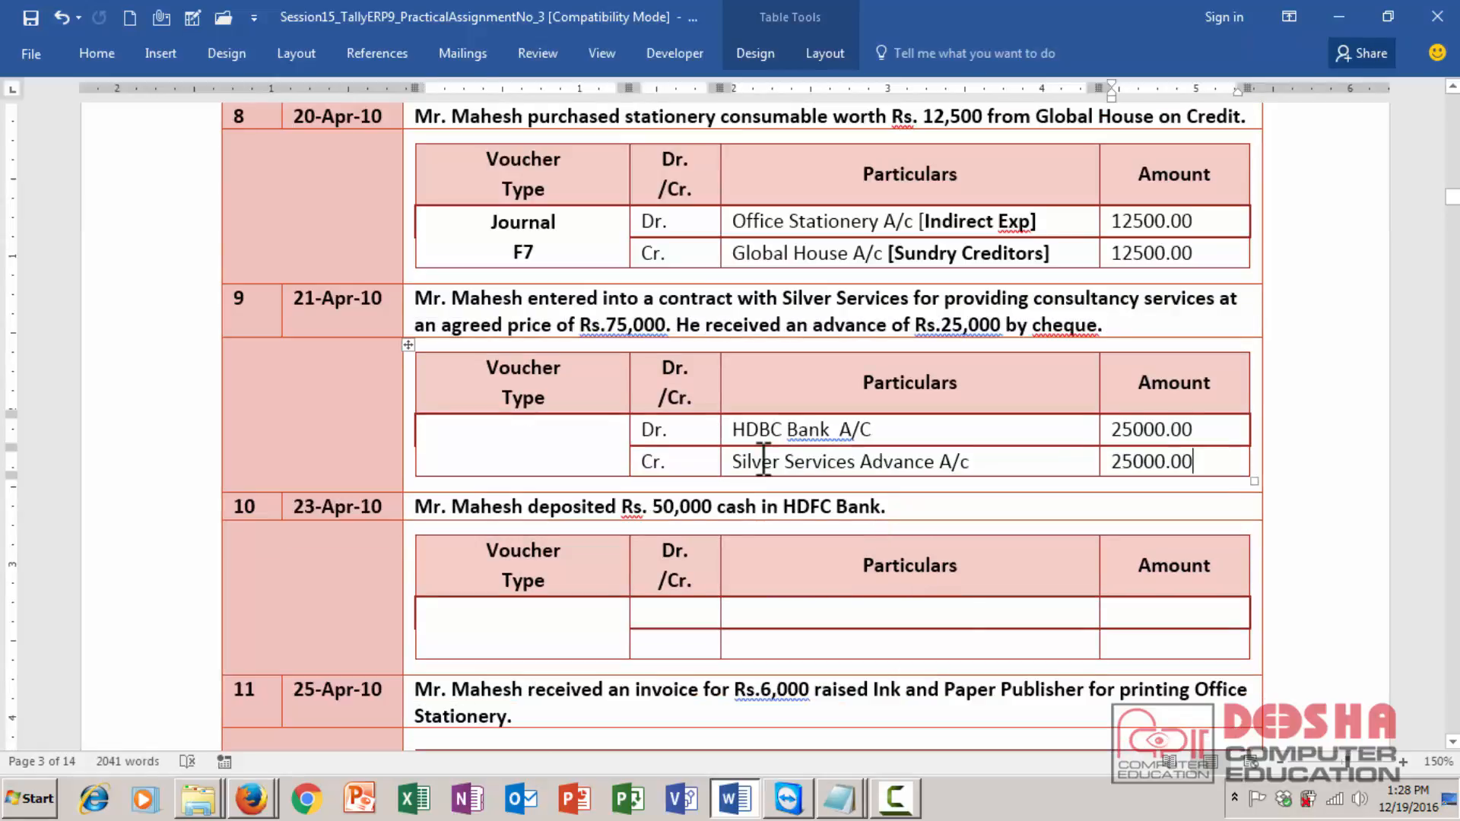
left_click_drag(682, 326, 1095, 324)
left_click(1094, 324)
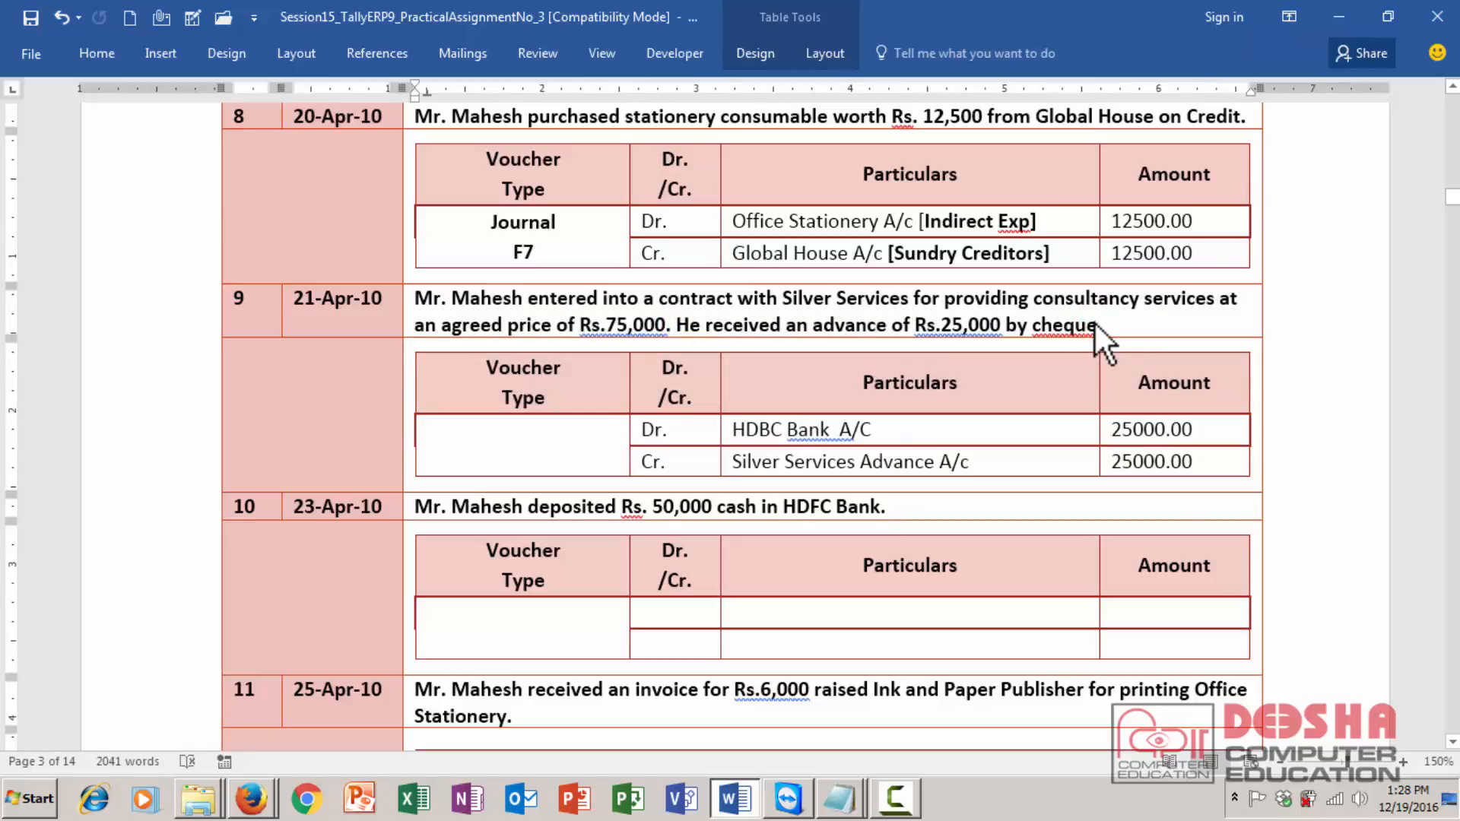
type(".")
- Append the group [Loans Libility] after Silver Services Advance A/c in transaction 9's credit row
left_click(742, 464)
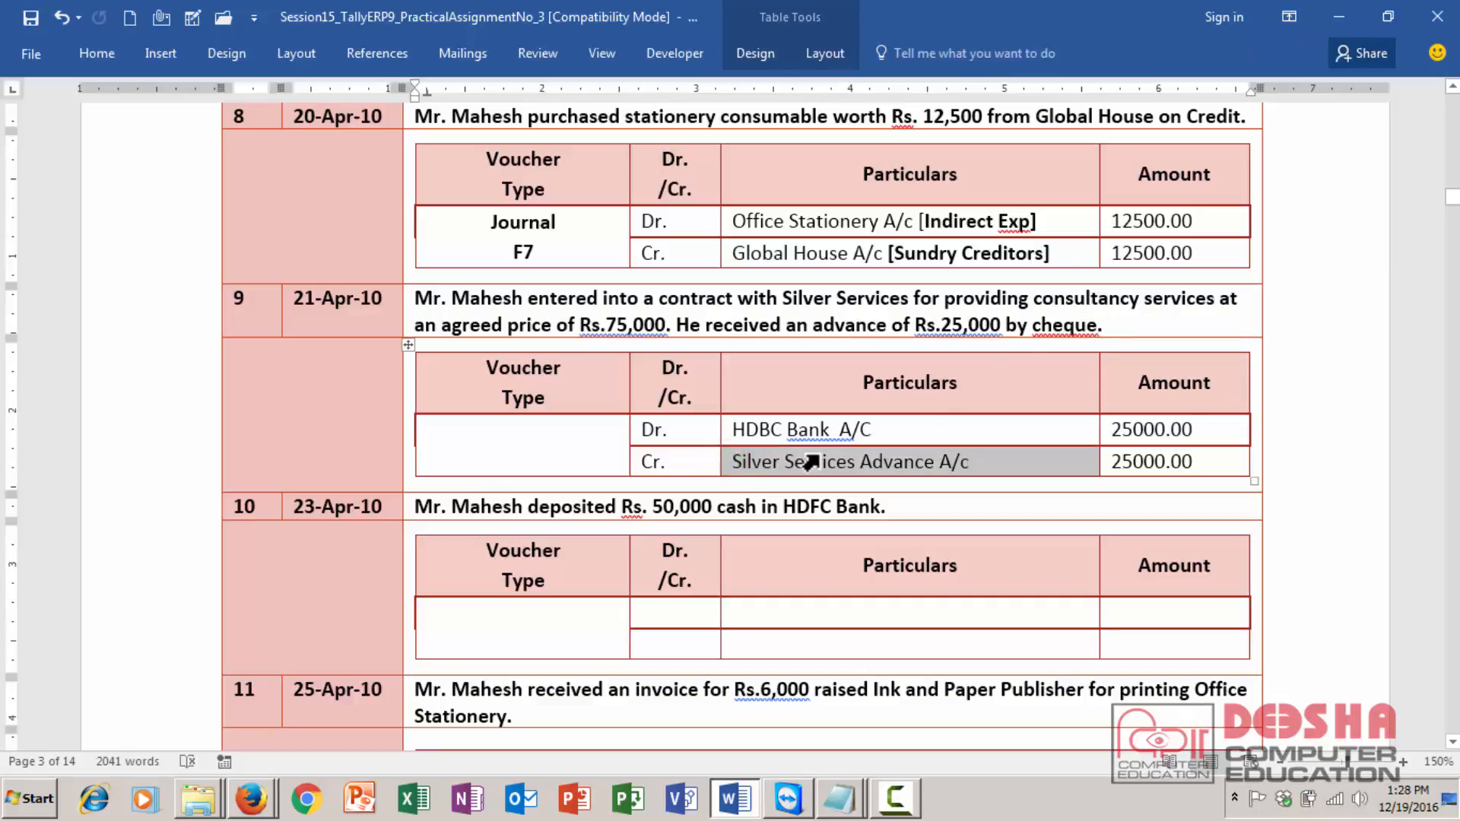
left_click(928, 470)
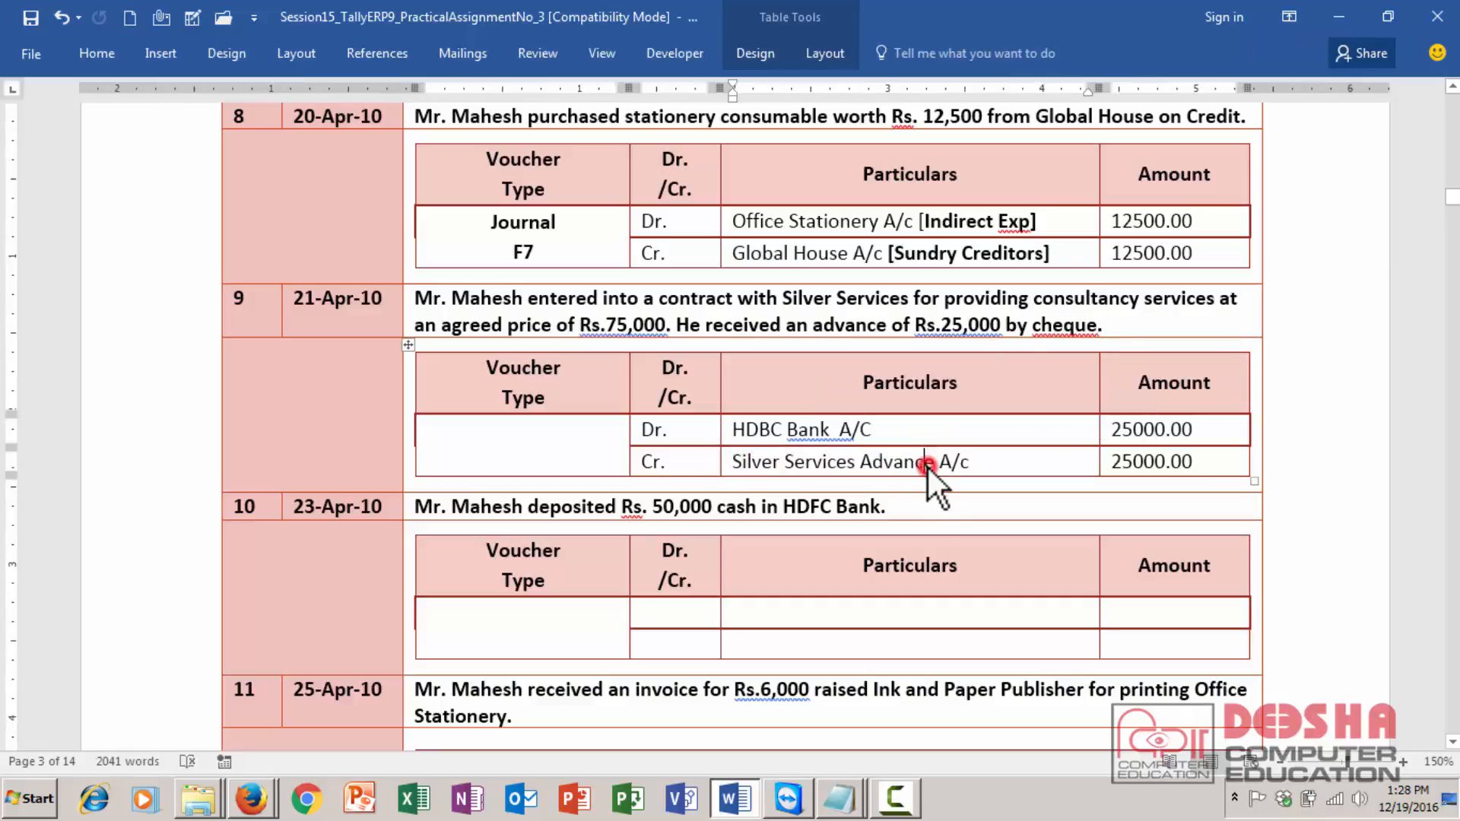
left_click(863, 461)
left_click_drag(869, 462, 1169, 464)
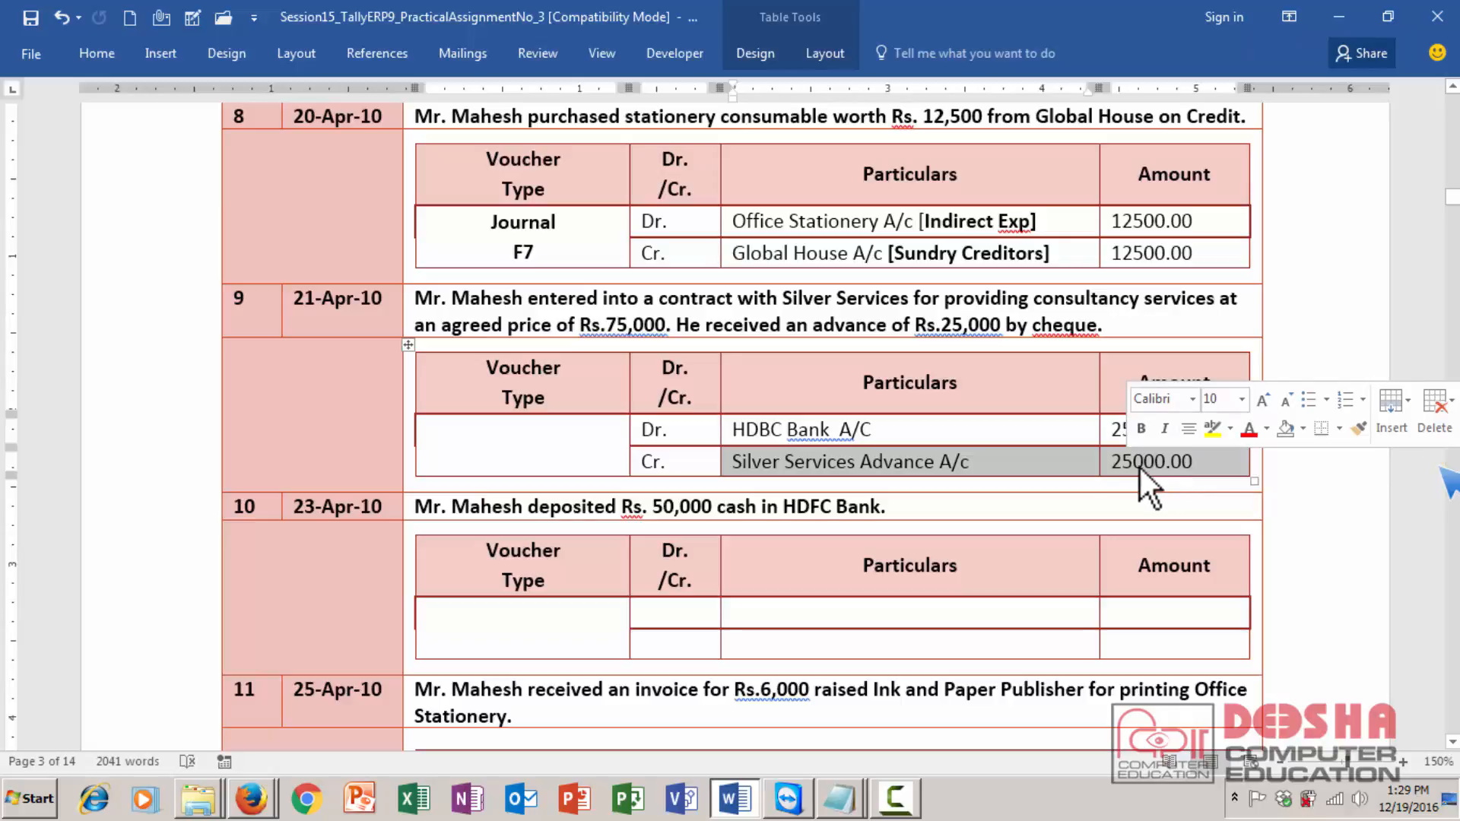
left_click(993, 455)
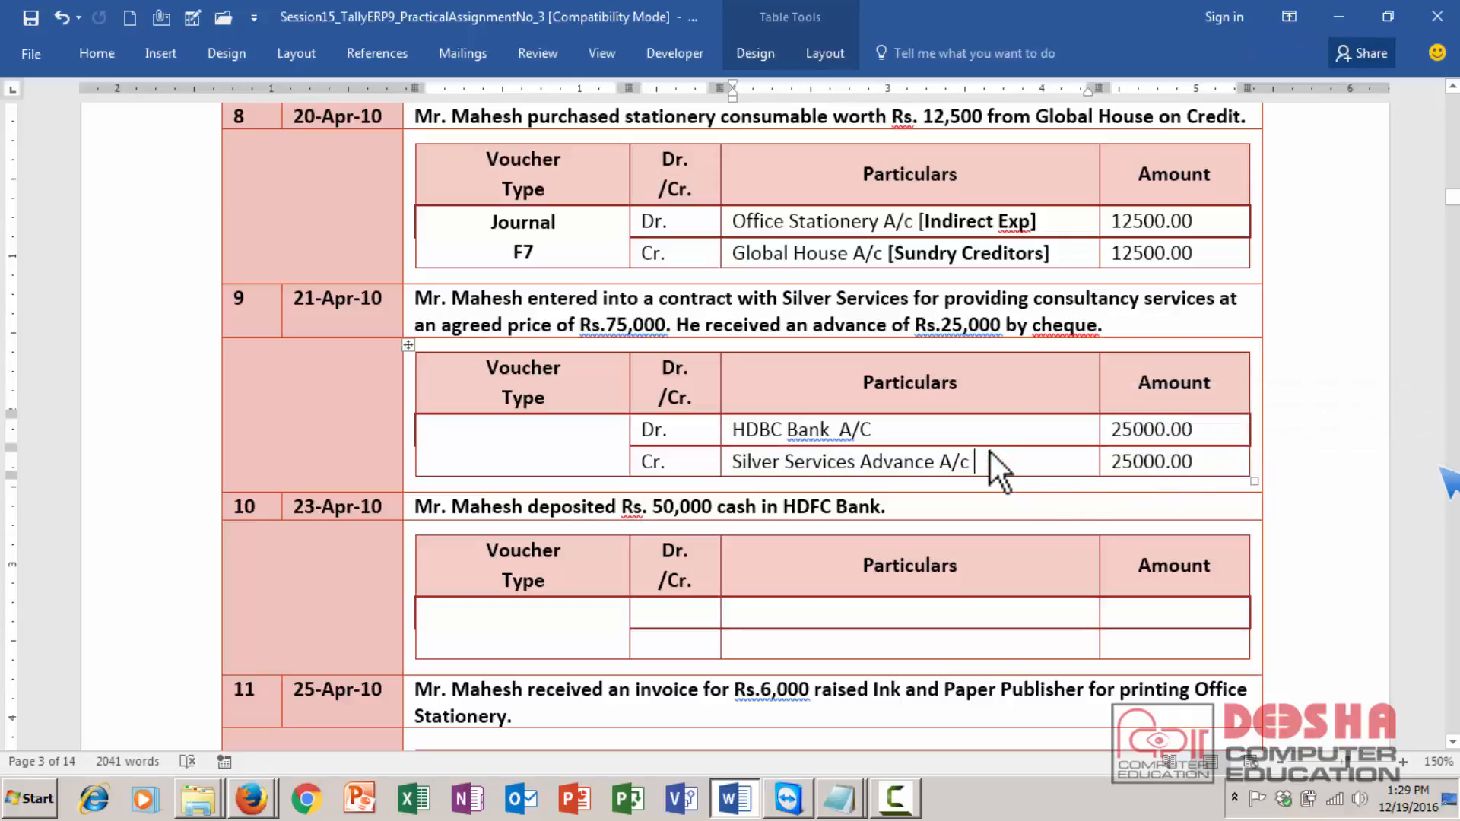
type("[")
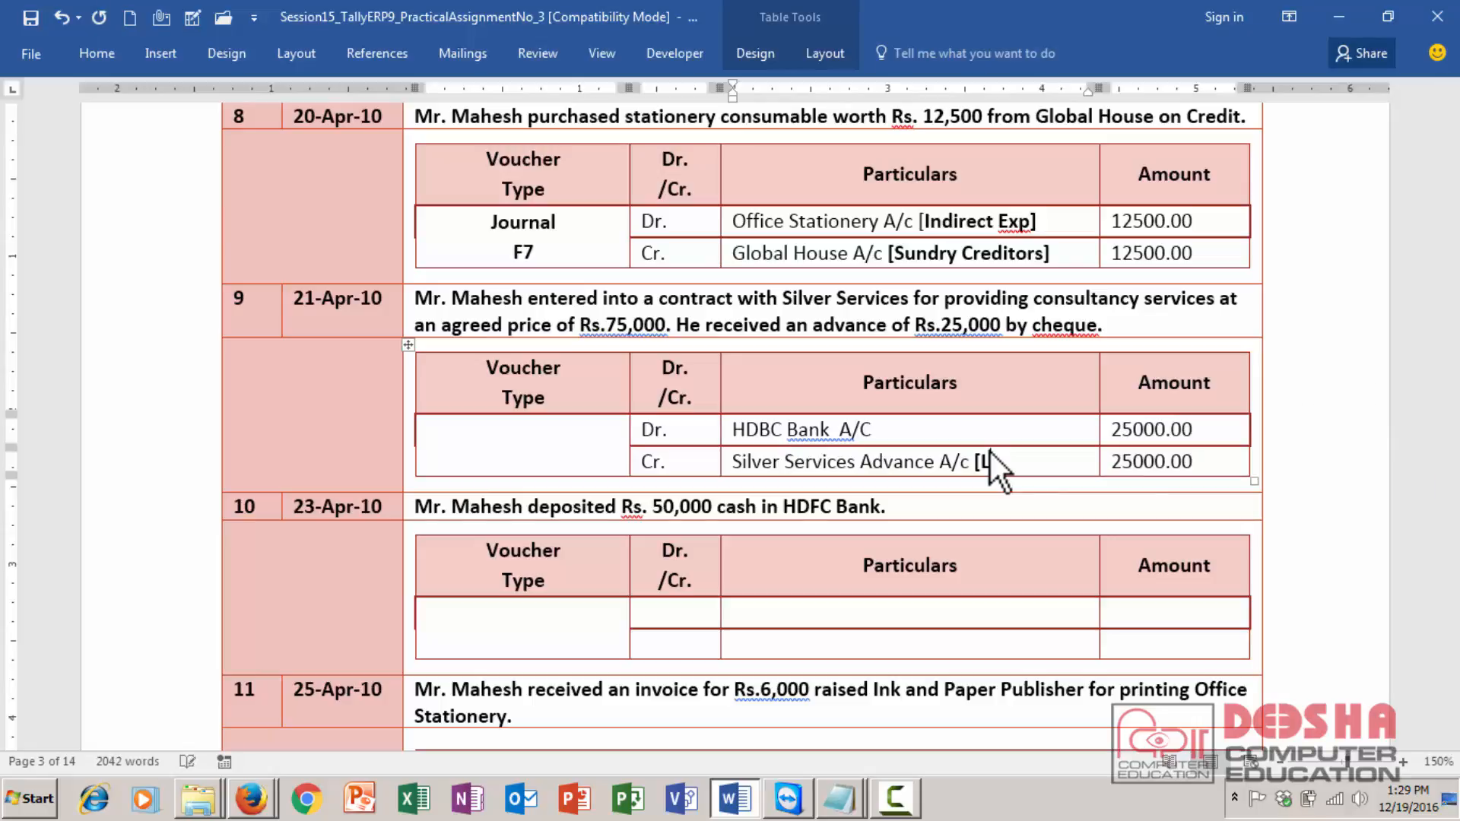
type("Loans Libility]")
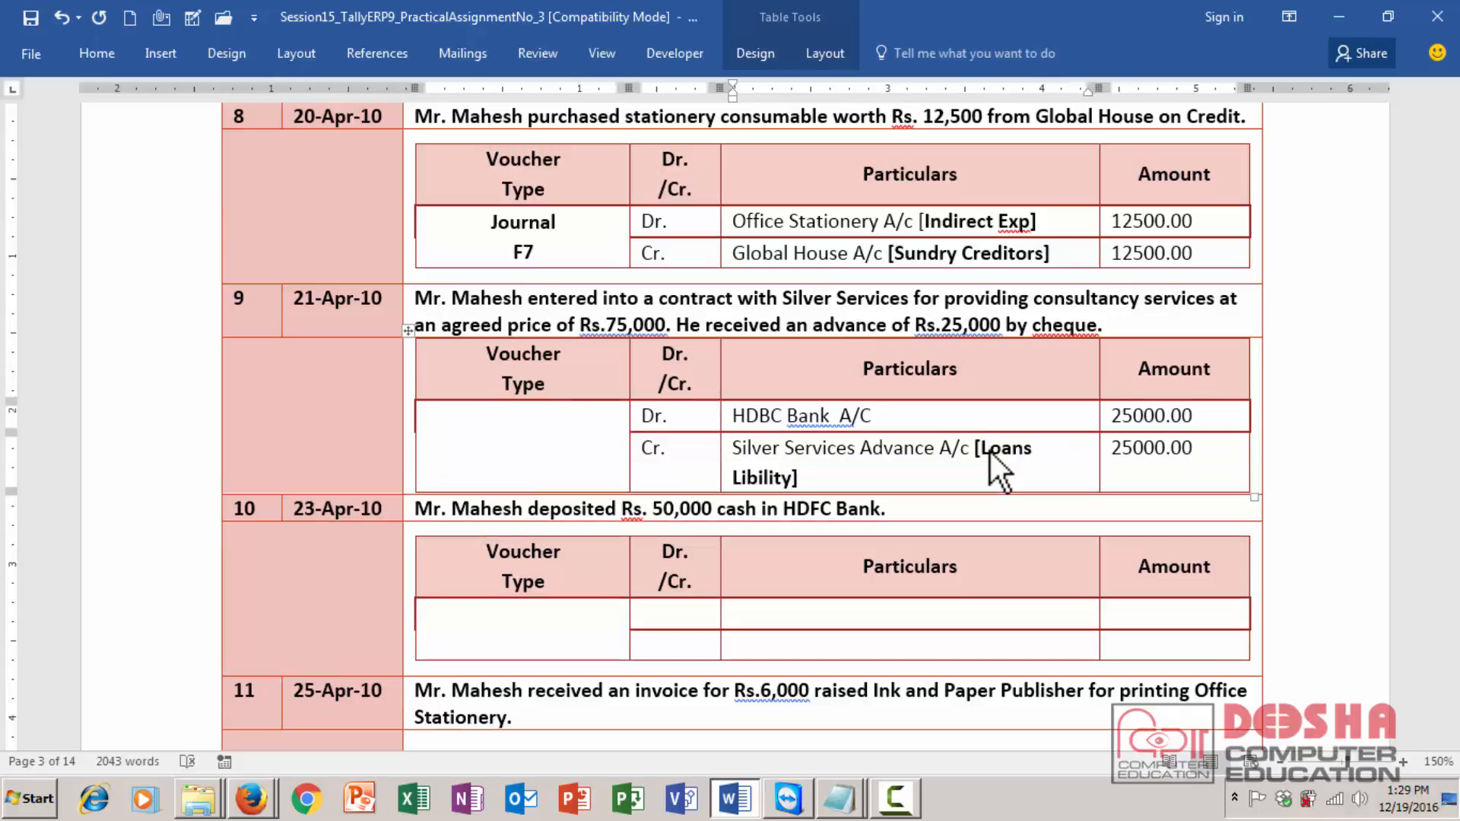
- Correct the spelling to Liability and move [Loans Liability] onto its own line in transaction 9's credit row
key("Left")
key("Left")
key("Left")
key("Left")
key("Left")
key("Left")
key("Left")
type("a")
key("Up")
key("Right")
key("Right")
key("Right")
key("Right")
key("Right")
key("Right")
key("Right")
key("Right")
key("Right")
key("Right")
key("Right")
key("Right")
key("Right")
key("Right")
key("Right")
key("Right")
key("Right")
key("Right")
key("Right")
key("Right")
key("Return")
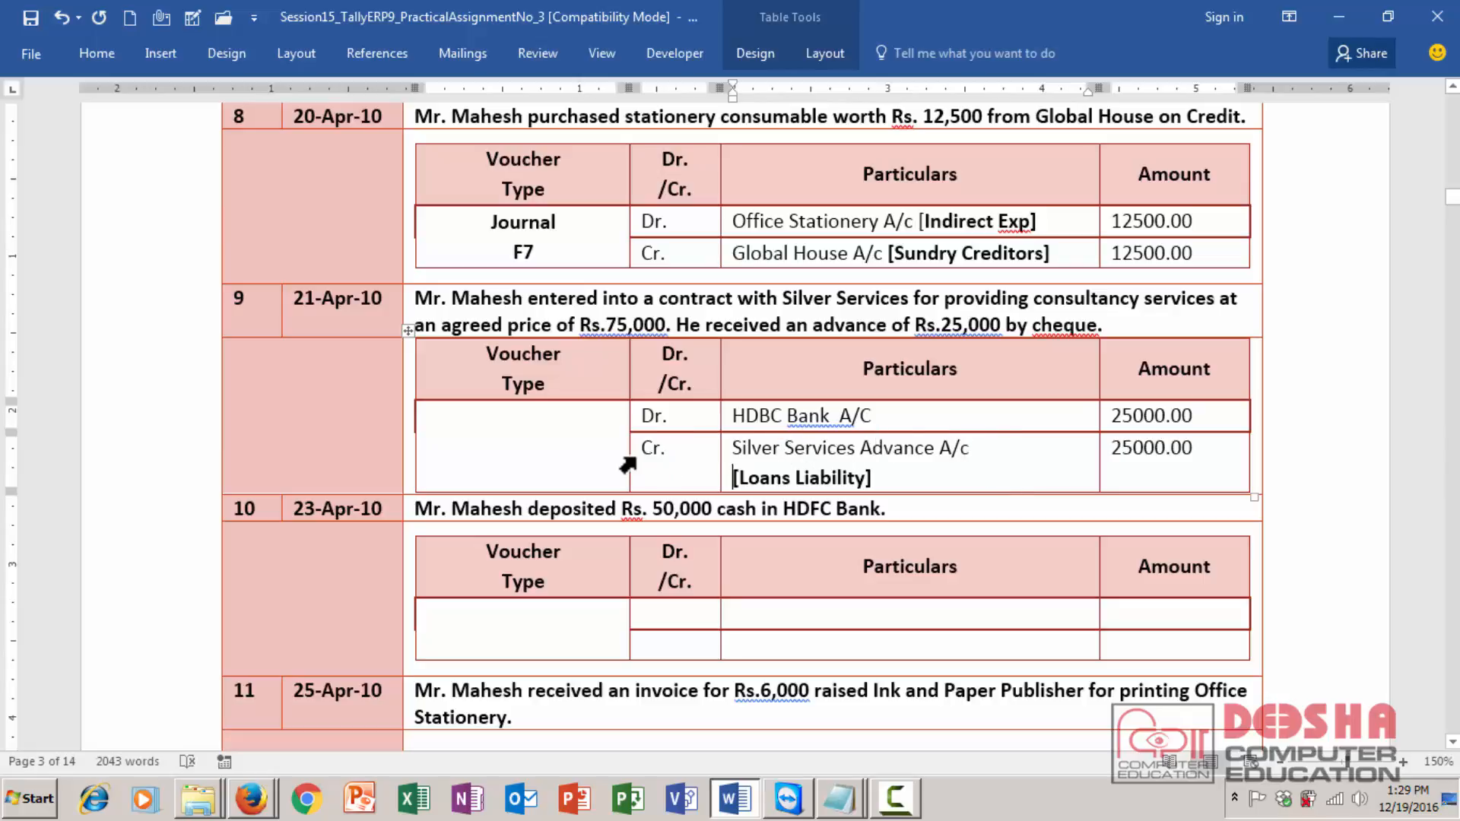
- Set transaction 9's voucher type to RECEIPT F6 on two lines, centered in its cell
left_click_drag(638, 456, 1118, 470)
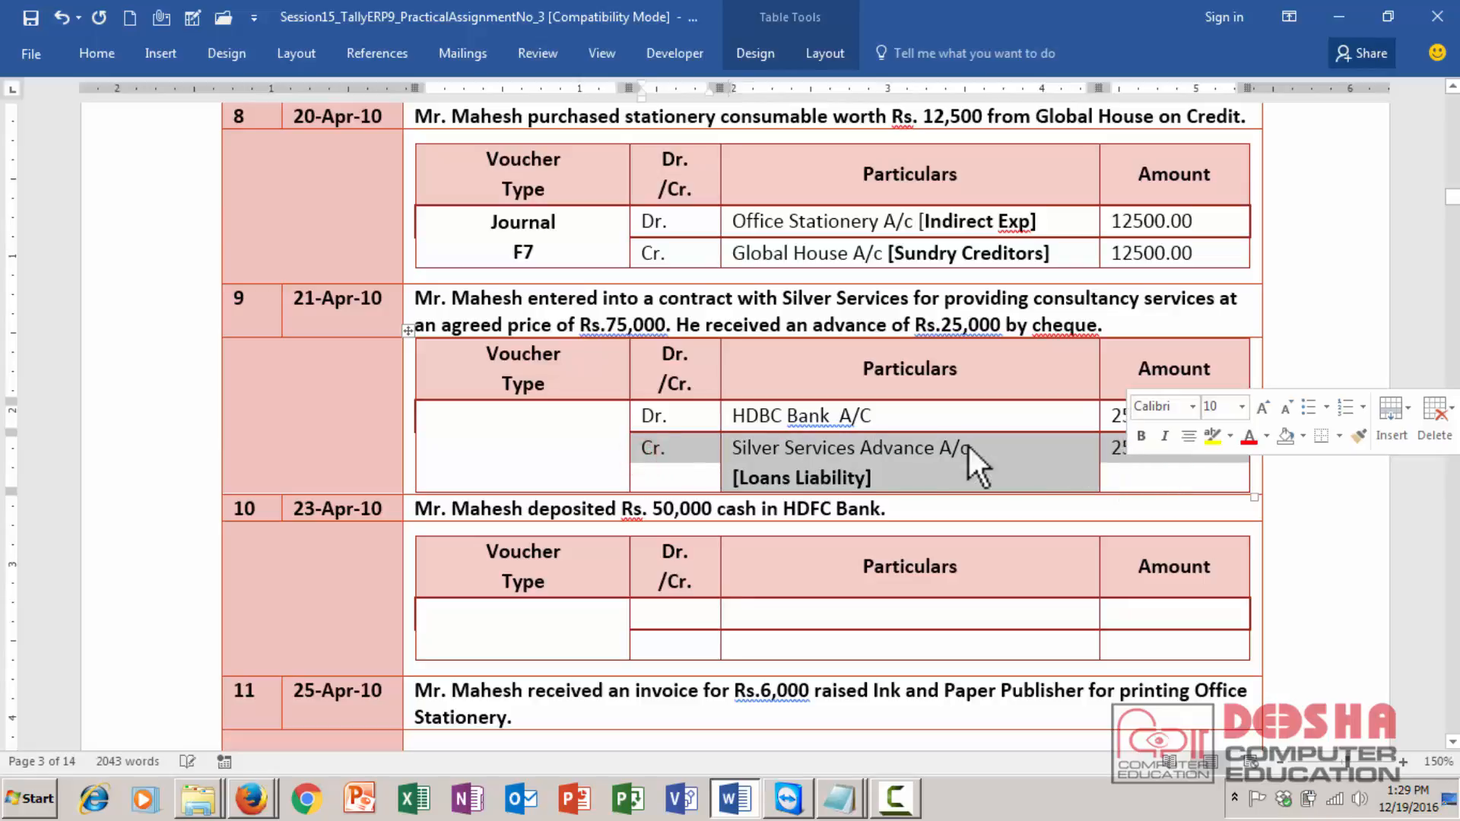
left_click(523, 449)
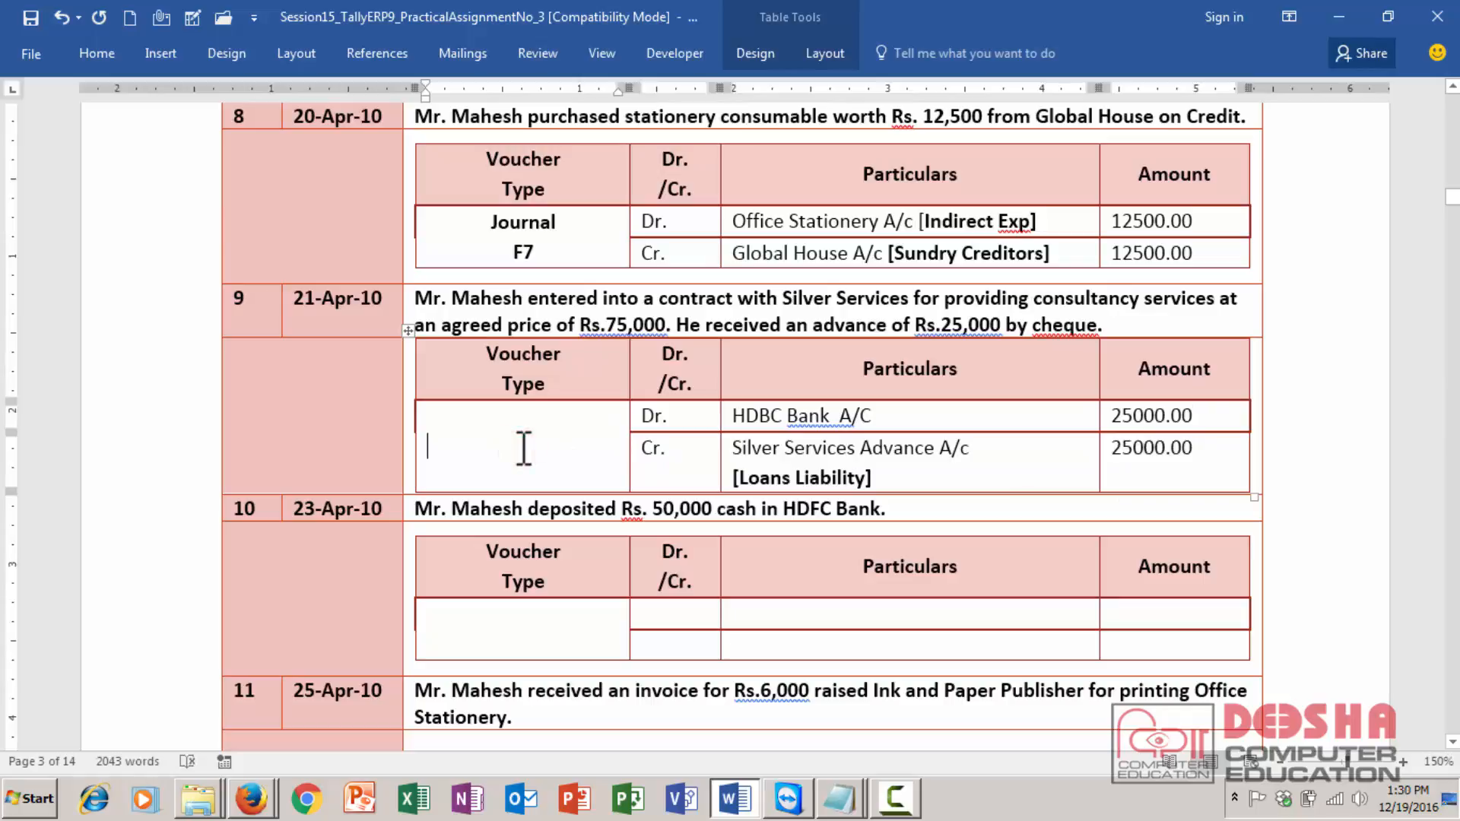
key("ctrl+r")
type("RE")
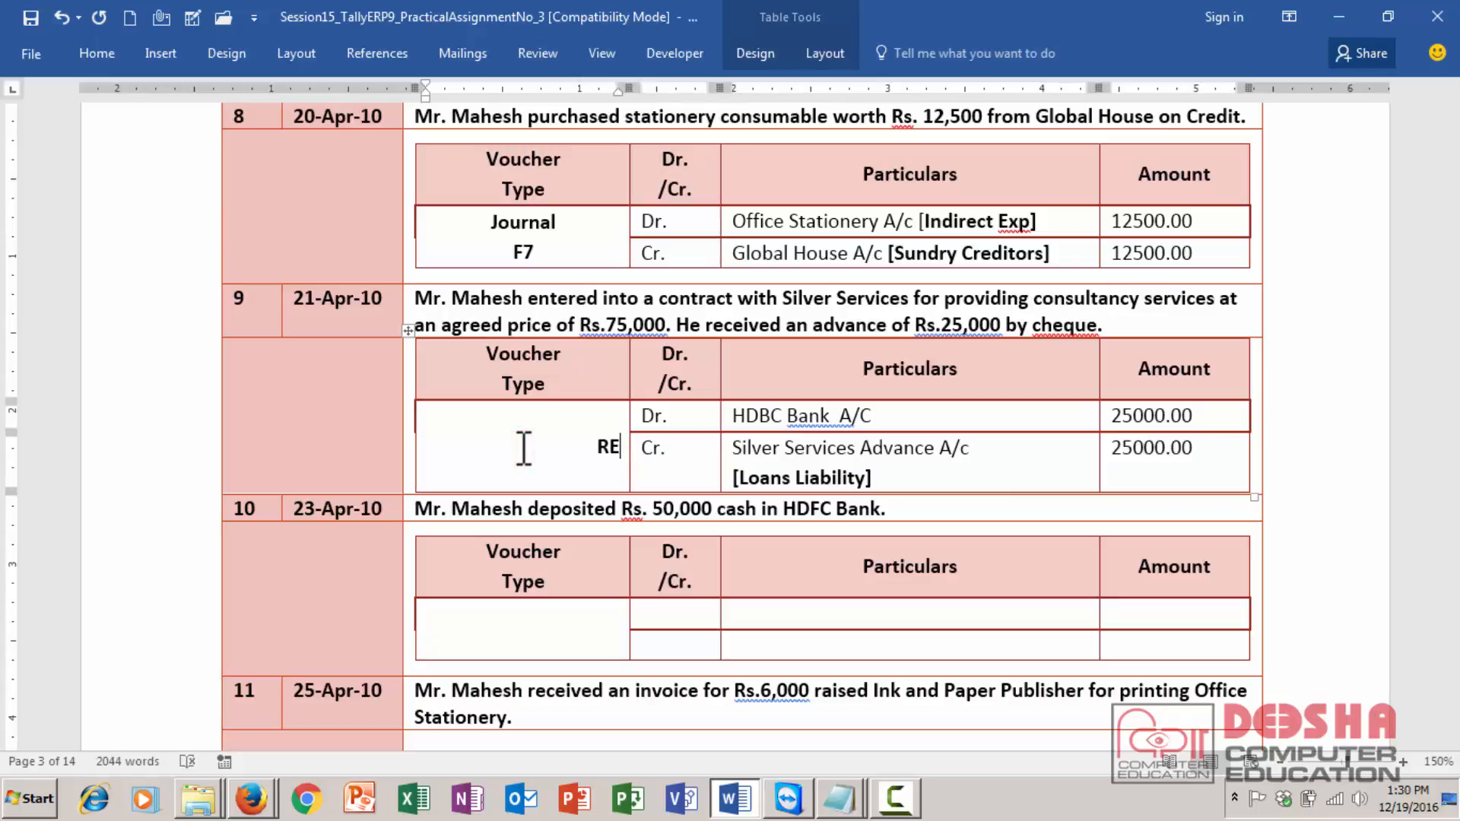
type("CEIPT F6")
key("Left")
key("Left")
key("ctrl+e")
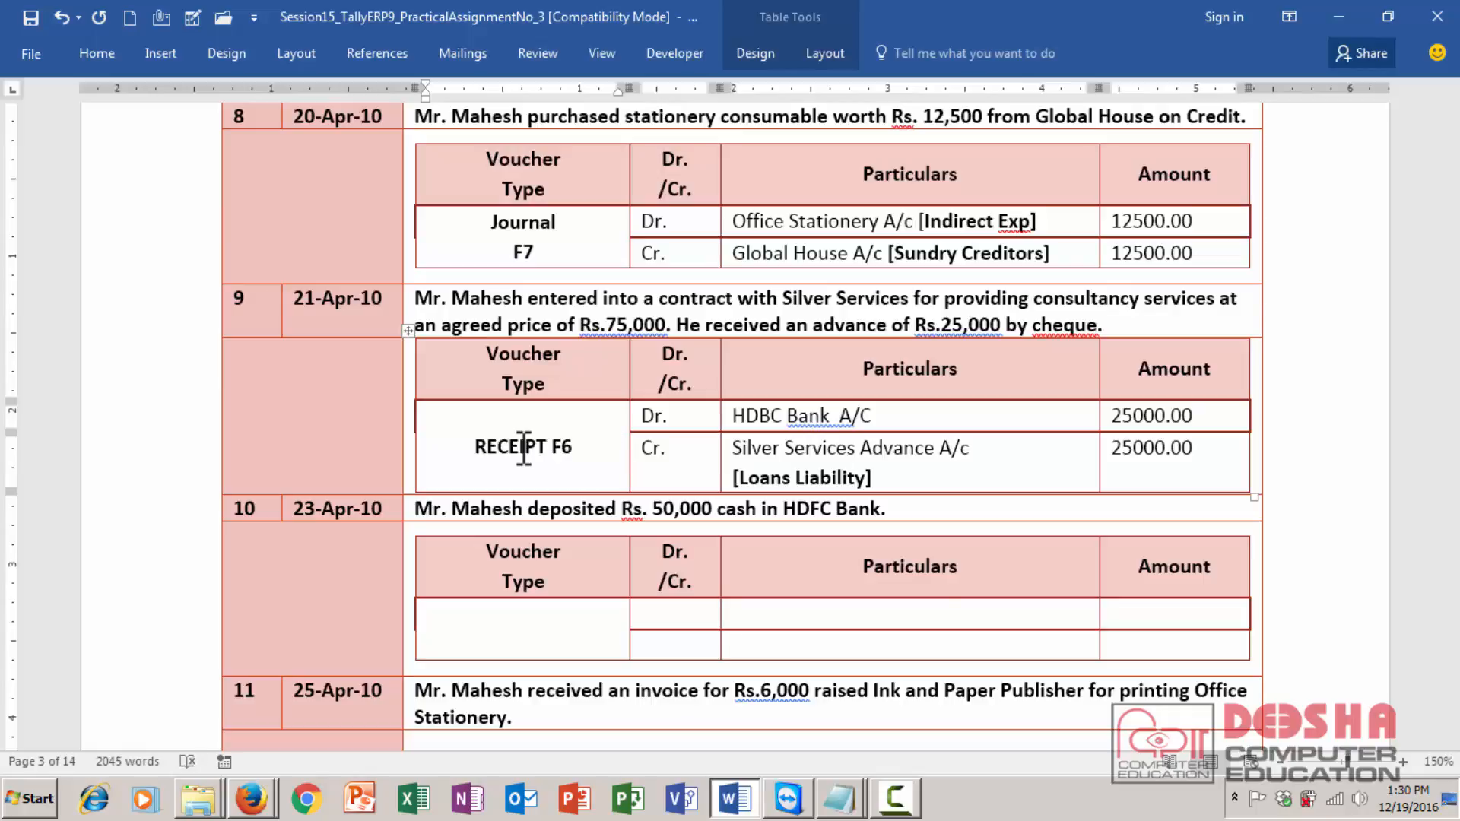
key("Return")
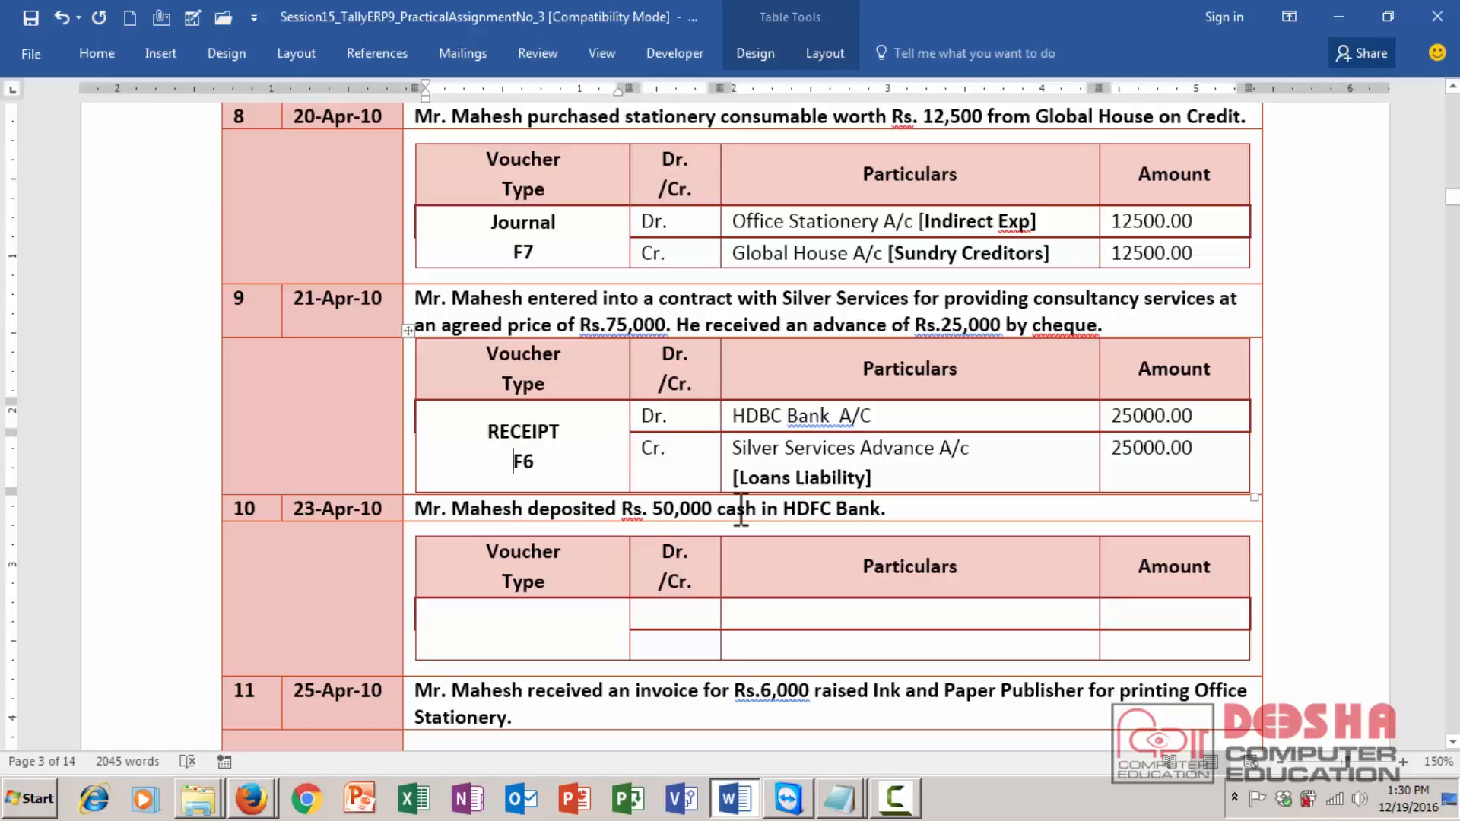
- Fill transaction 10's debit row: Dr., HDBC Bank A/C copied from transaction 9, amount 500000.00
left_click(692, 613)
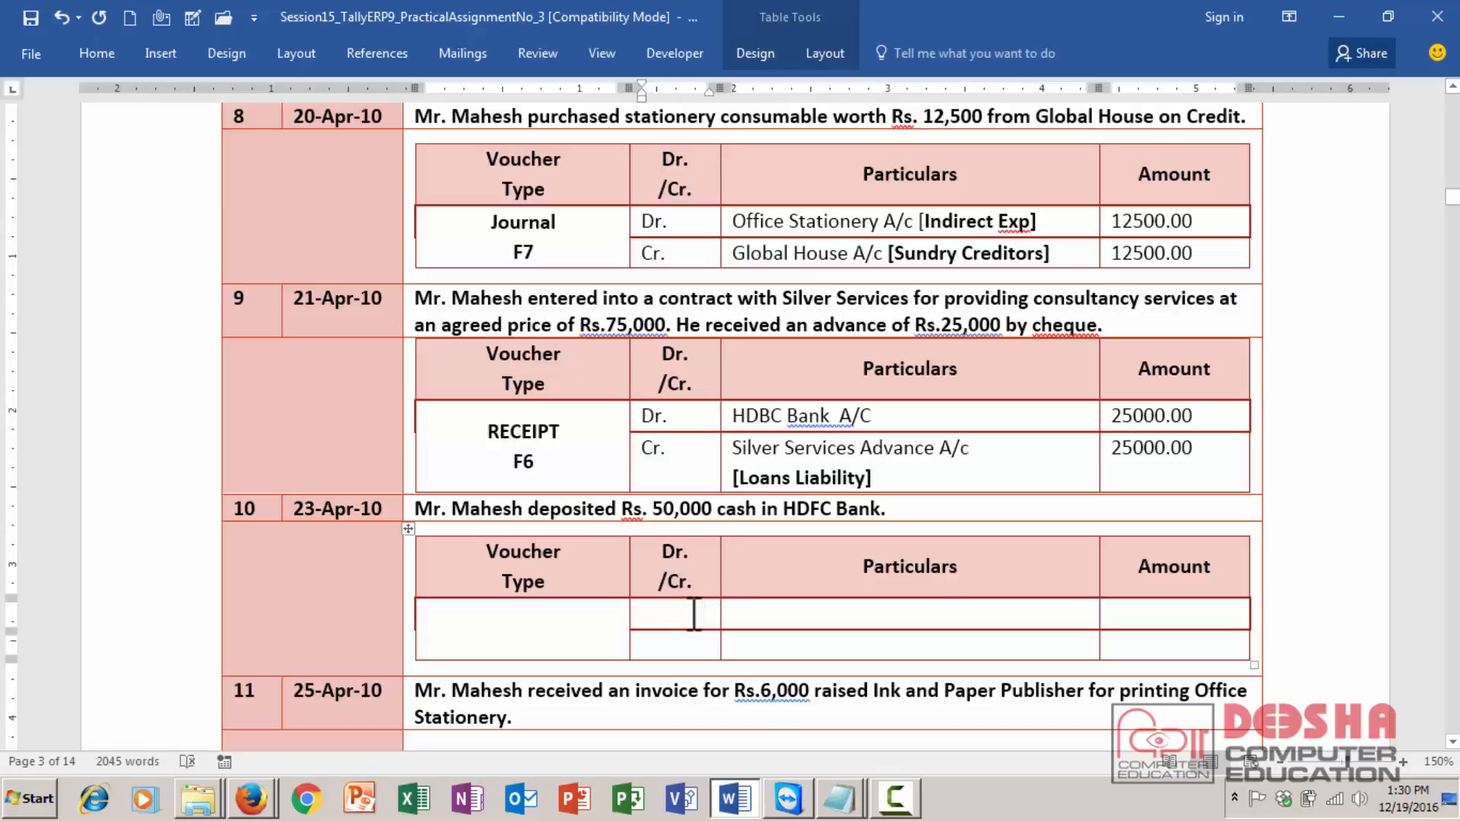
type("Dr.")
key("Tab")
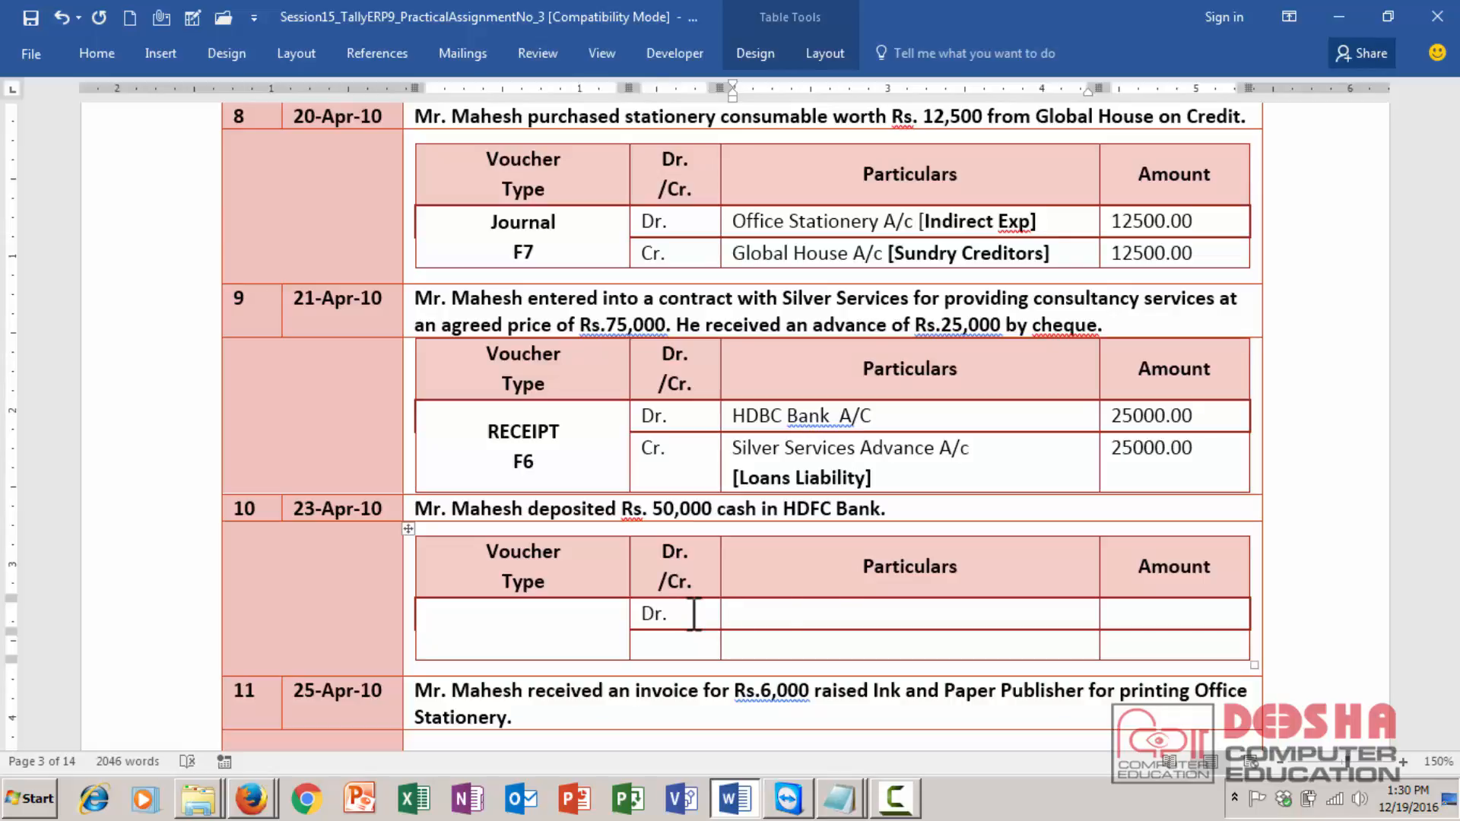
left_click_drag(871, 418, 734, 416)
key("ctrl+c")
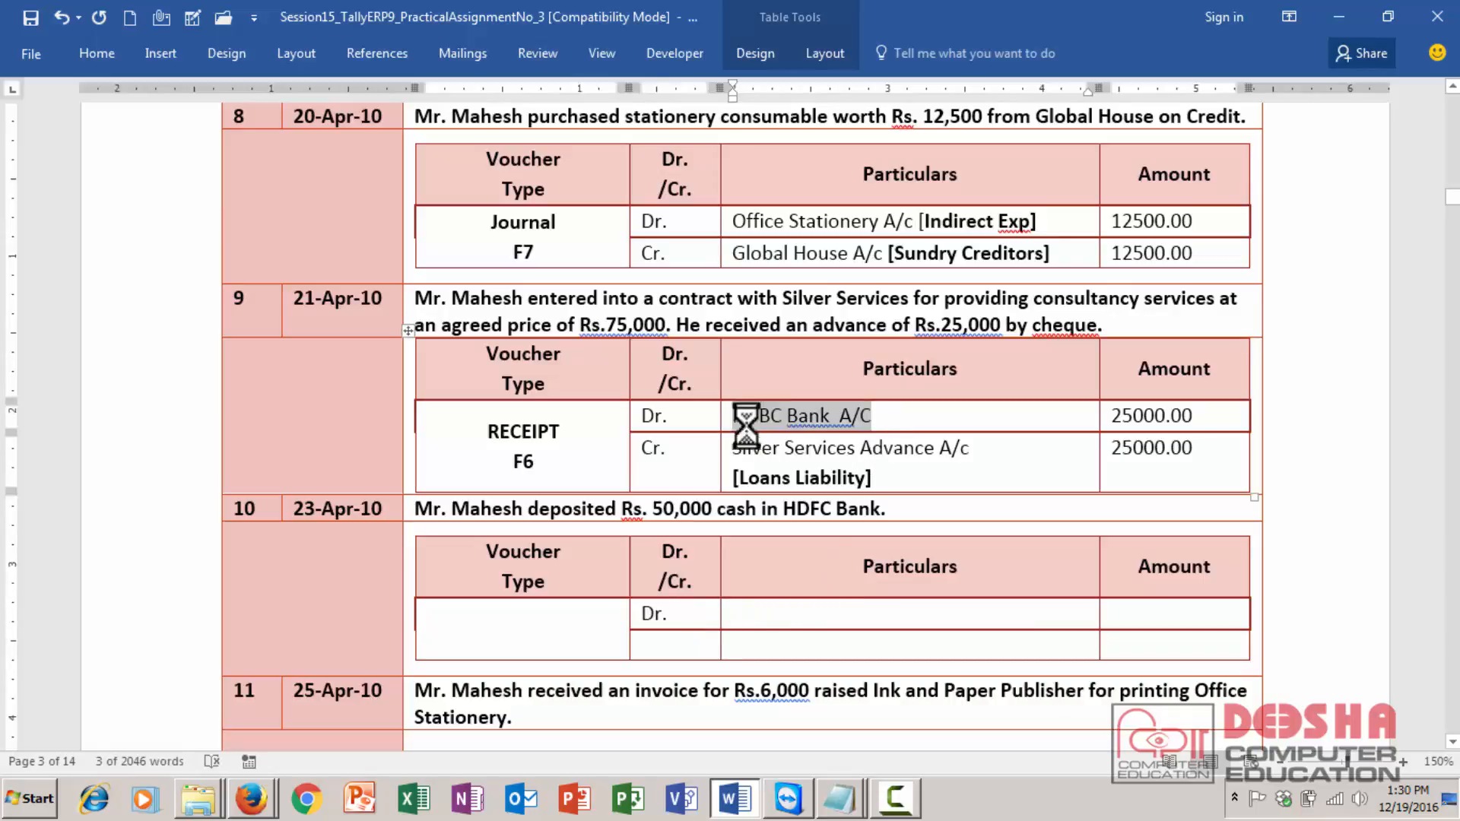
left_click(745, 612)
key("ctrl+v")
key("Tab")
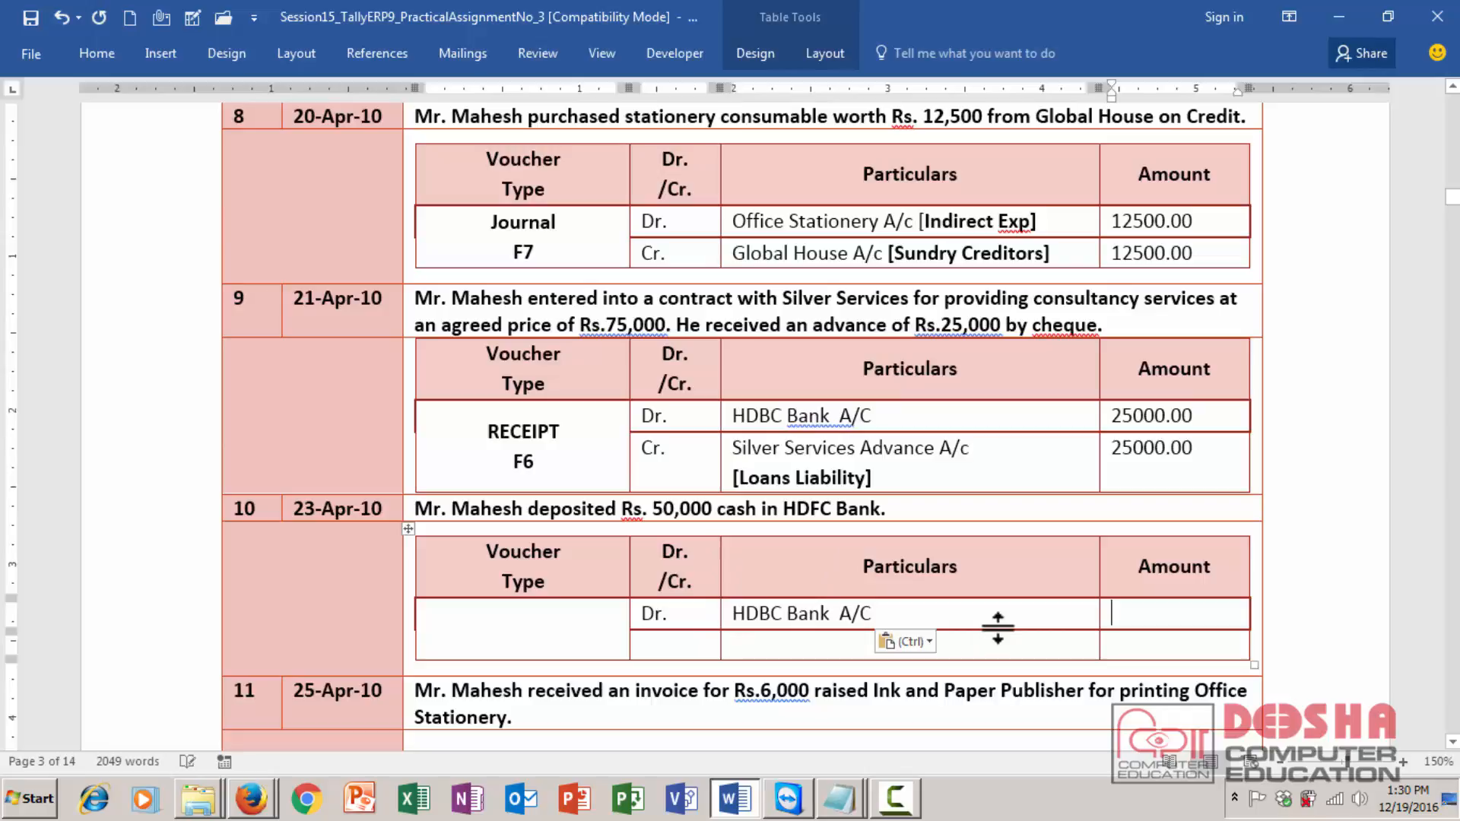
type("500000.00")
key("Tab")
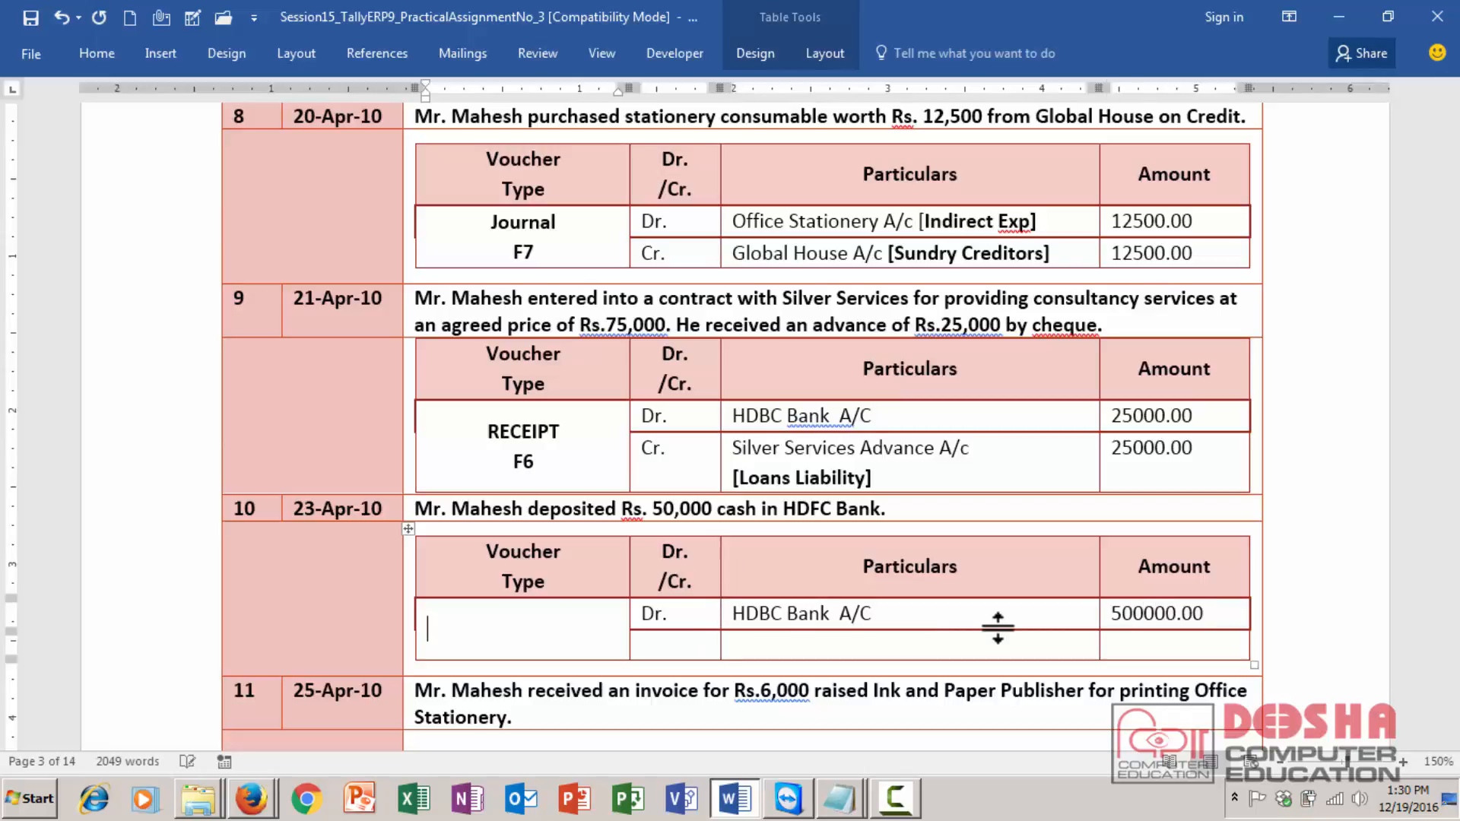
- Fill transaction 10's credit row: cR., Cash A/c, amount 500000.00
key("Tab")
type("cR.")
key("Tab")
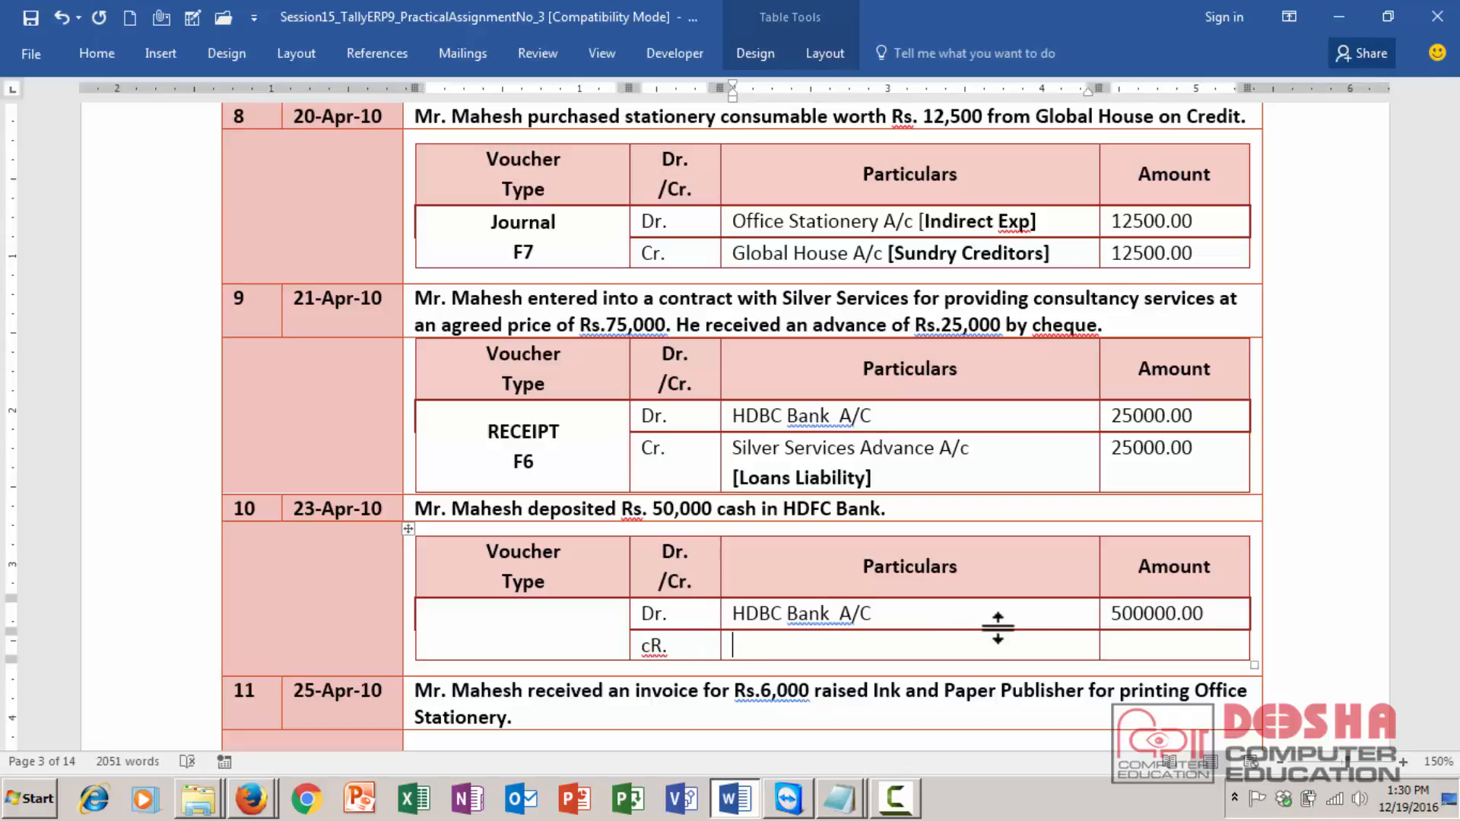
type("Cash A/c")
key("Tab")
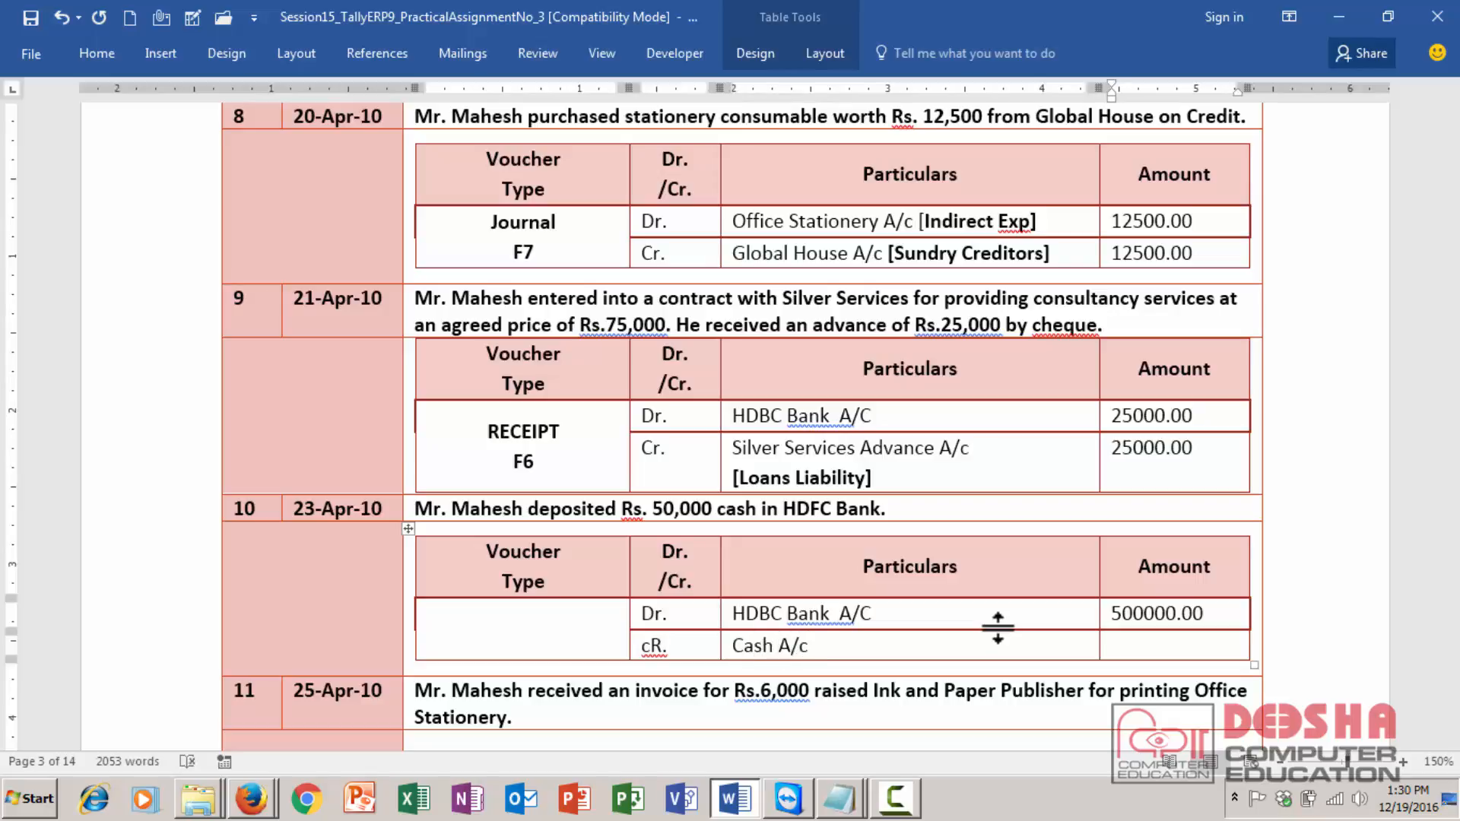
type("500000.00")
- Set transaction 10's voucher type to Contra F4 on two lines
left_click(544, 642)
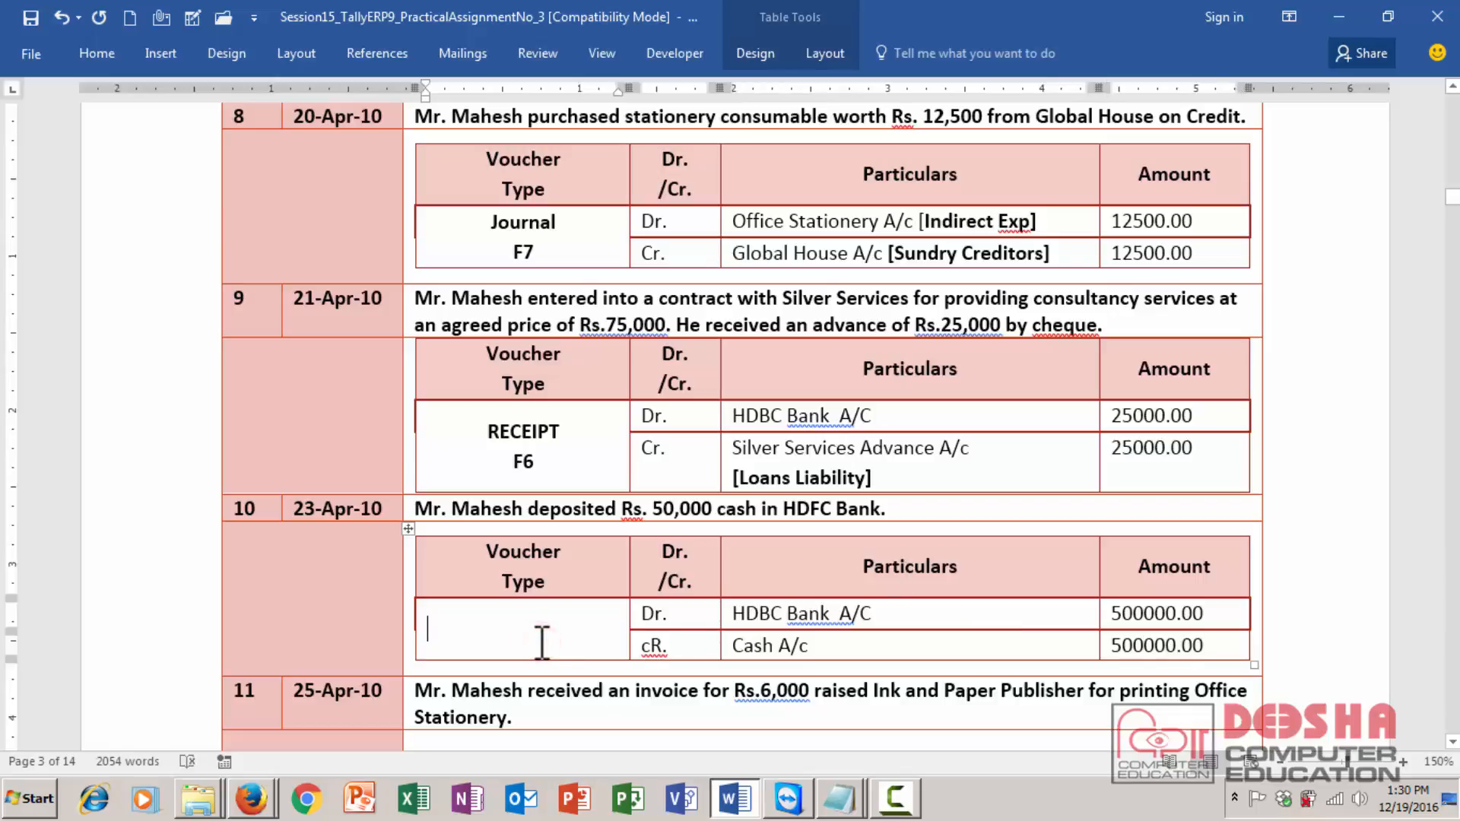
type("Contra")
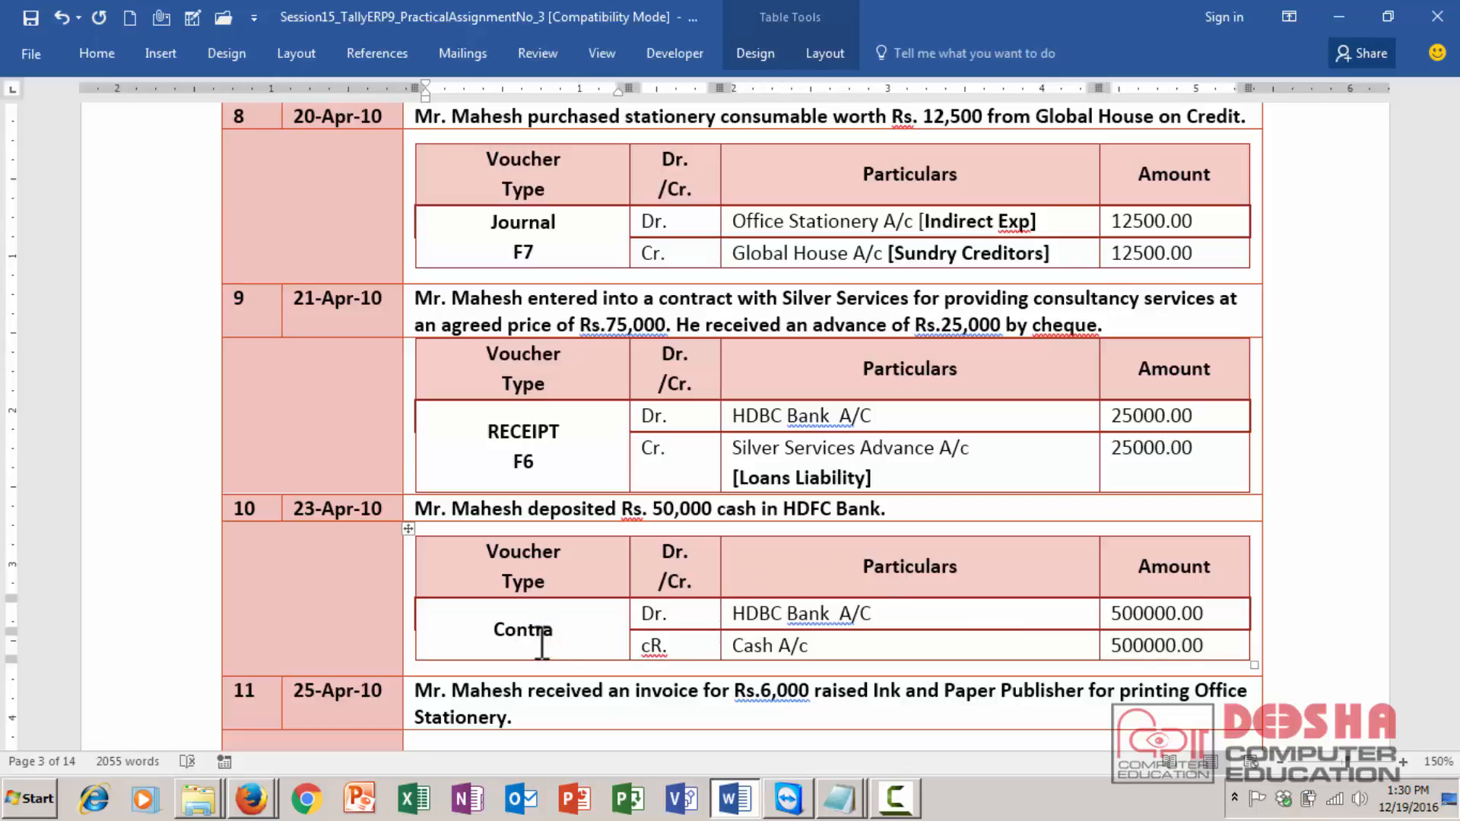
key("Return")
type("F4")
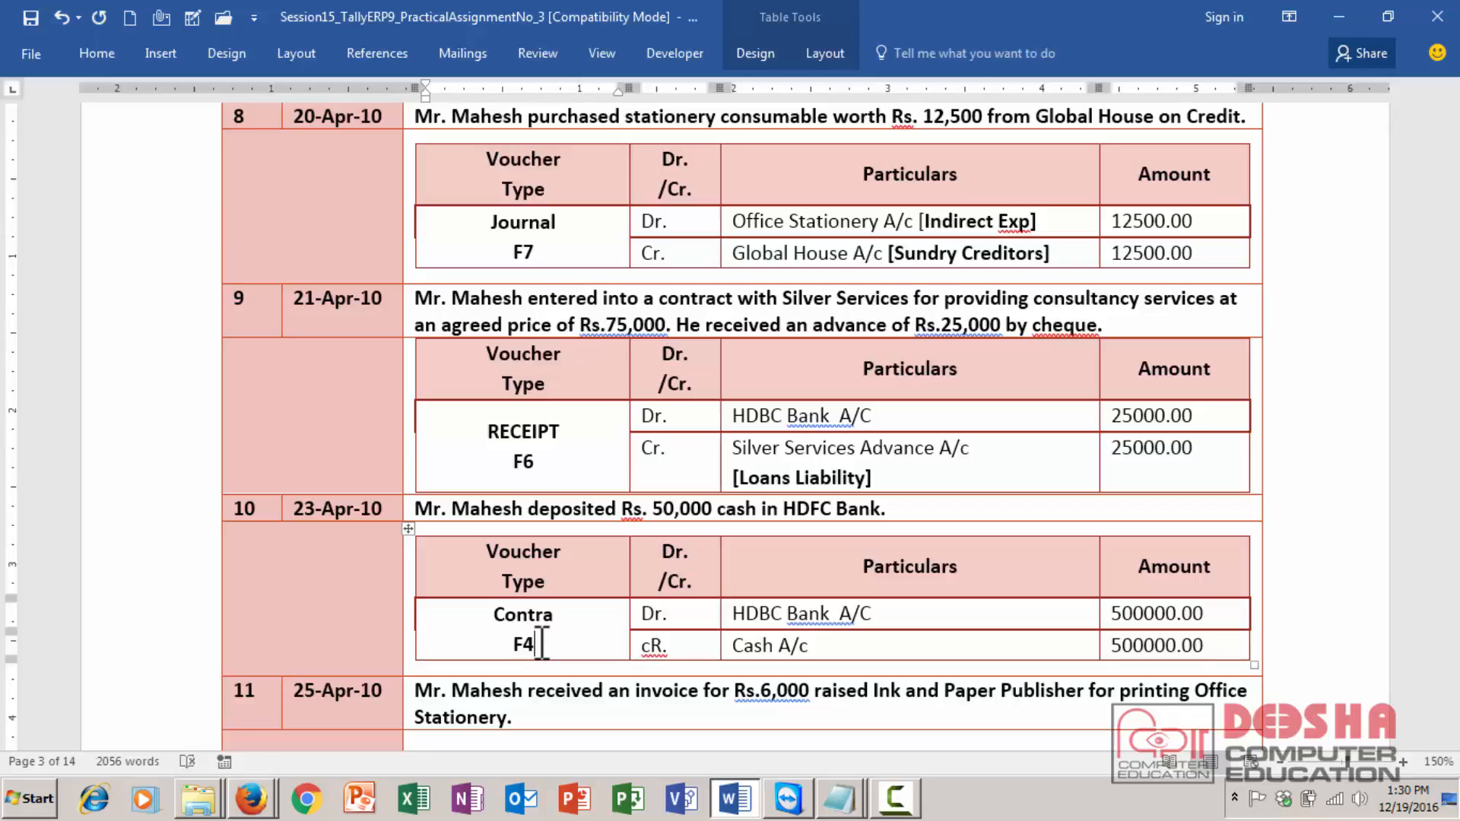
- Fill transaction 11's debit row: Dr., Office Stationery A/c, amount 6000.00
left_click(459, 714)
scroll(471, 711, "down", 3)
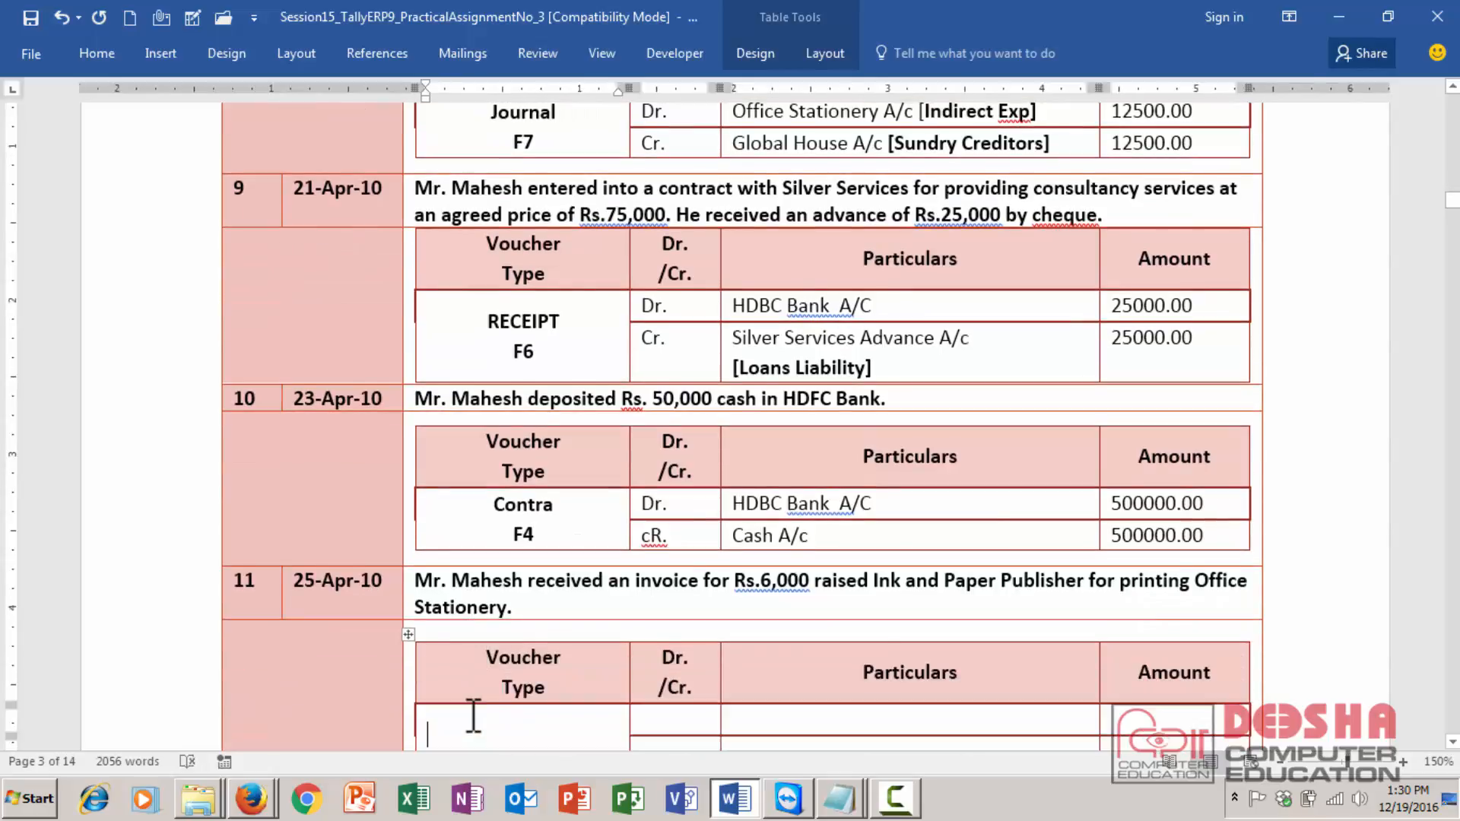
scroll(472, 714, "down", 1)
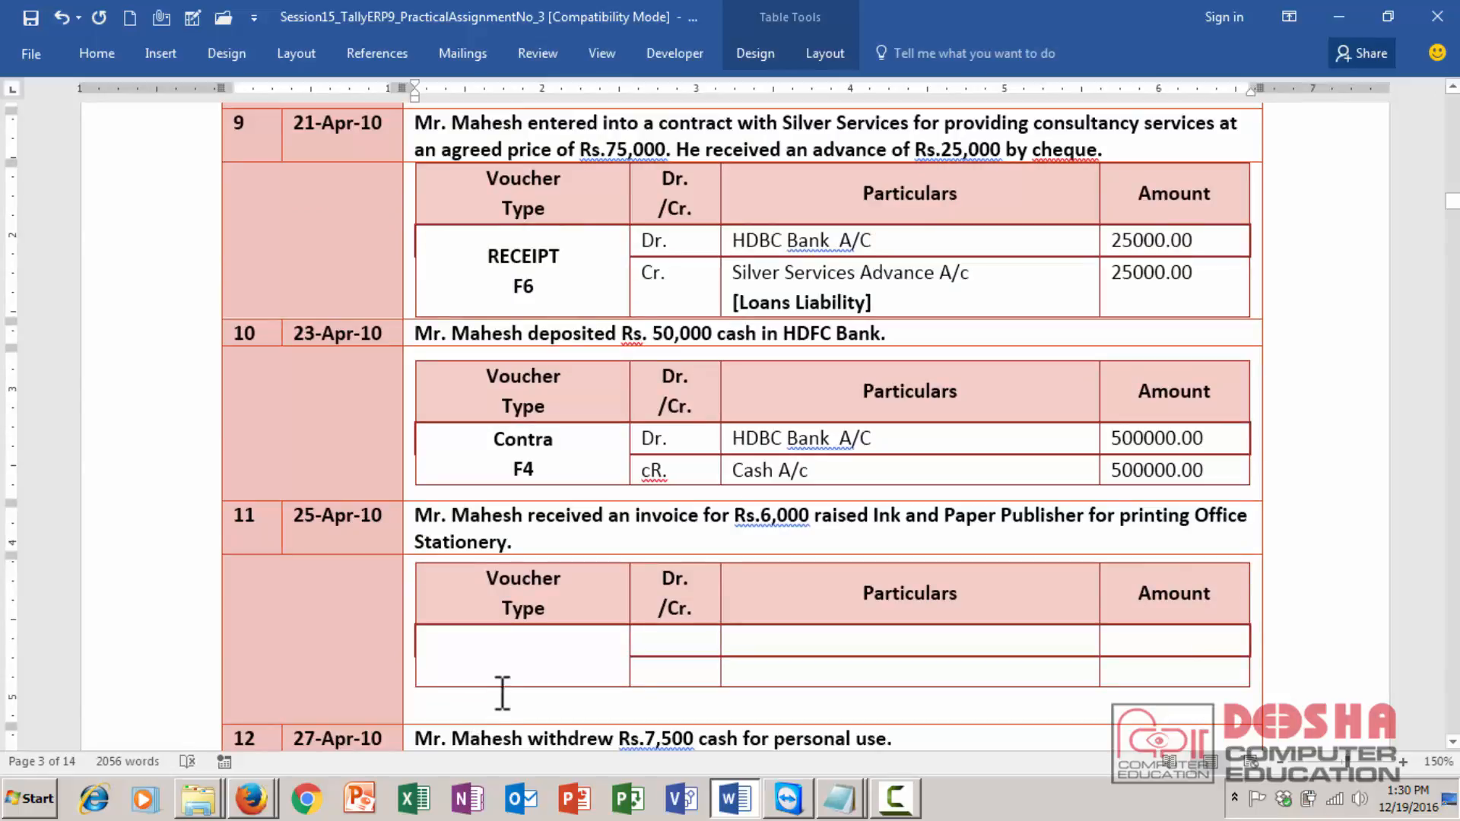
left_click(508, 654)
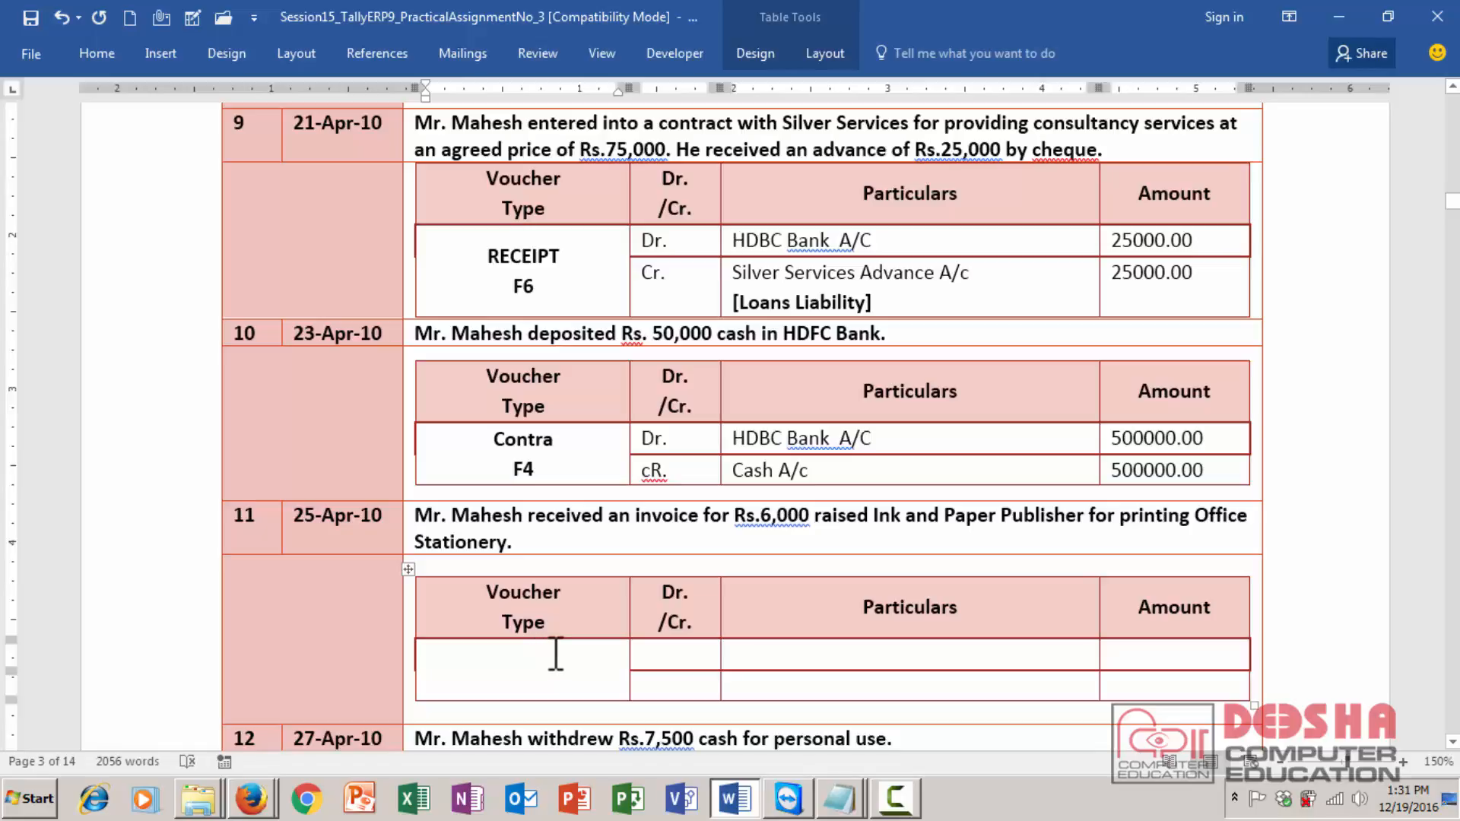
left_click(703, 653)
type("Dr.")
key("Tab")
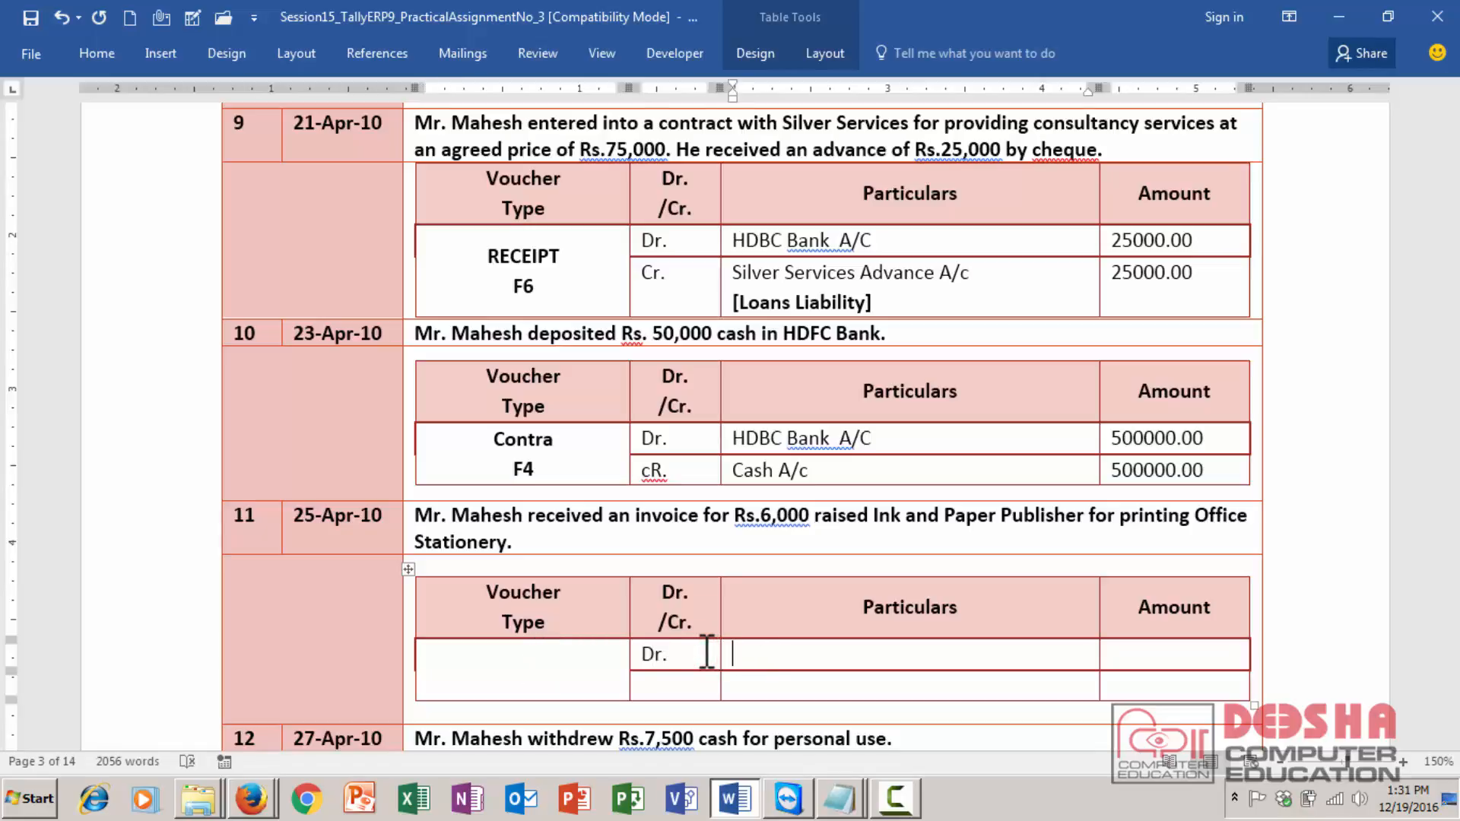
type("officer ")
type("S")
key("BackSpace")
key("BackSpace")
key("BackSpace")
type("Star")
key("BackSpace")
type("tionery A")
key("BackSpace")
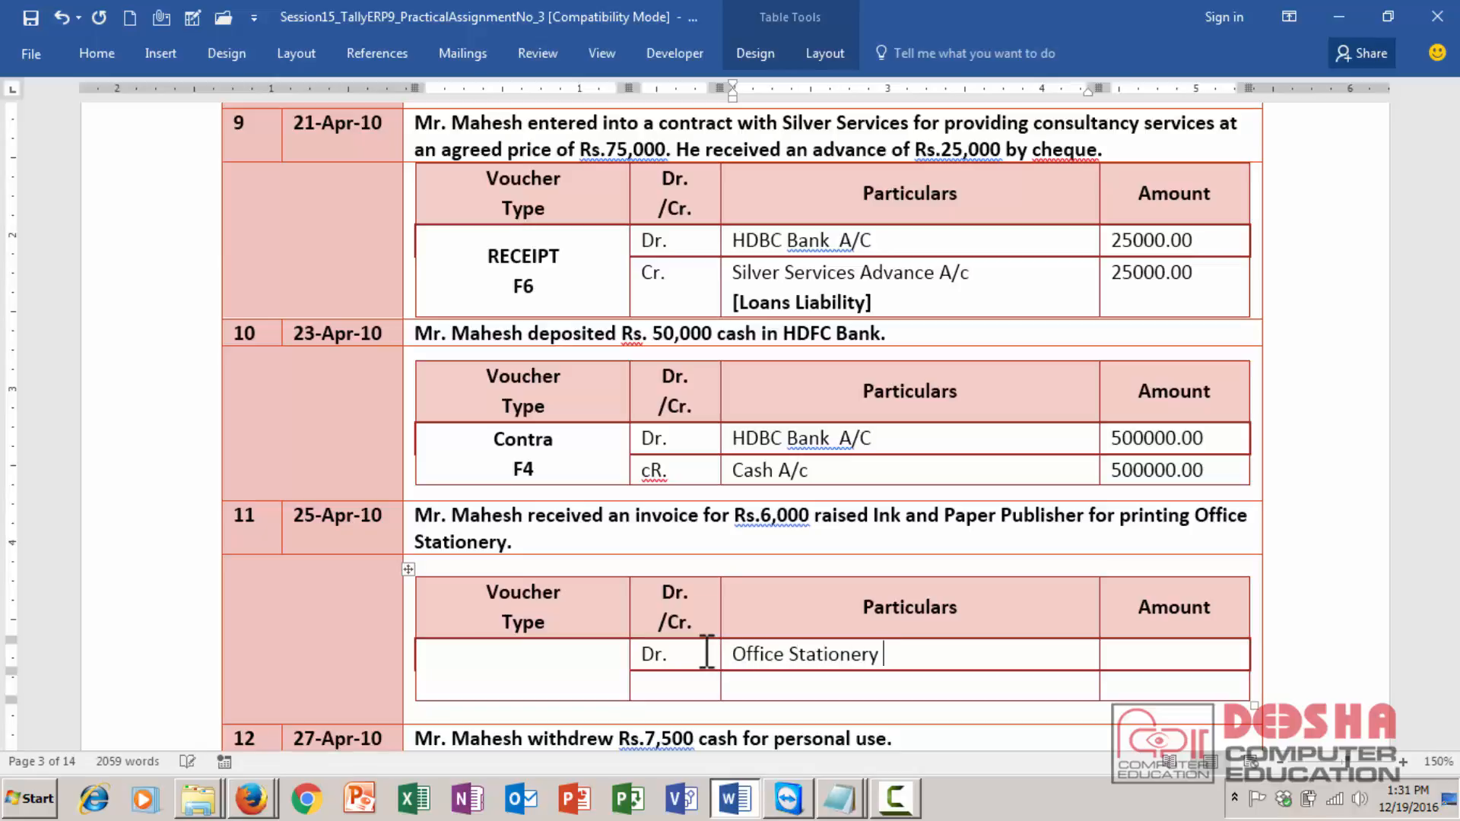
type("A/c")
key("Tab")
type("6000.00")
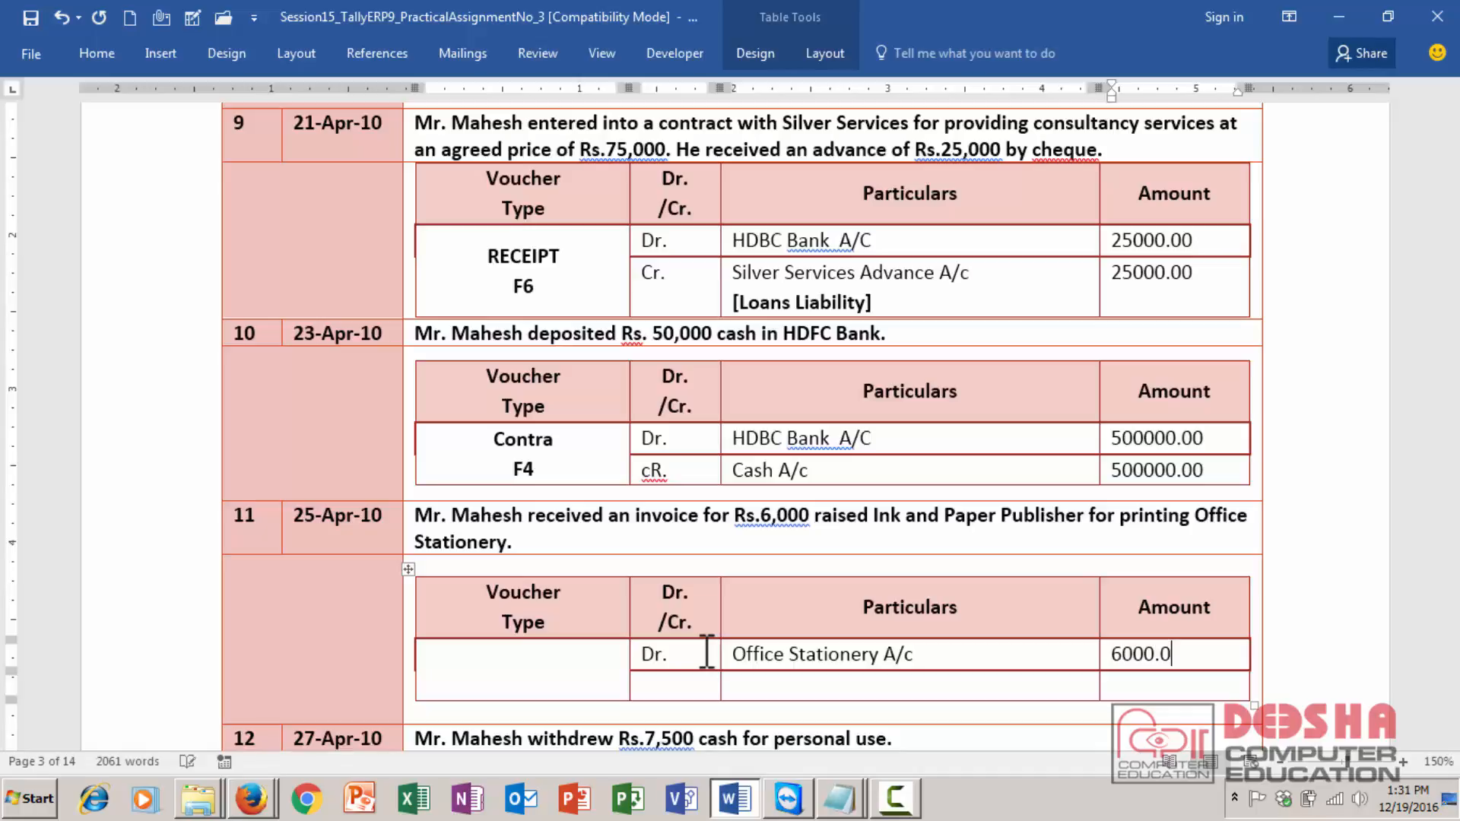
- Fill transaction 11's credit row: Cr., Ink & Paper Publisher, amount 6000.00
key("Tab")
key("Tab")
type("Cr.")
key("Tab")
type("Ink ")
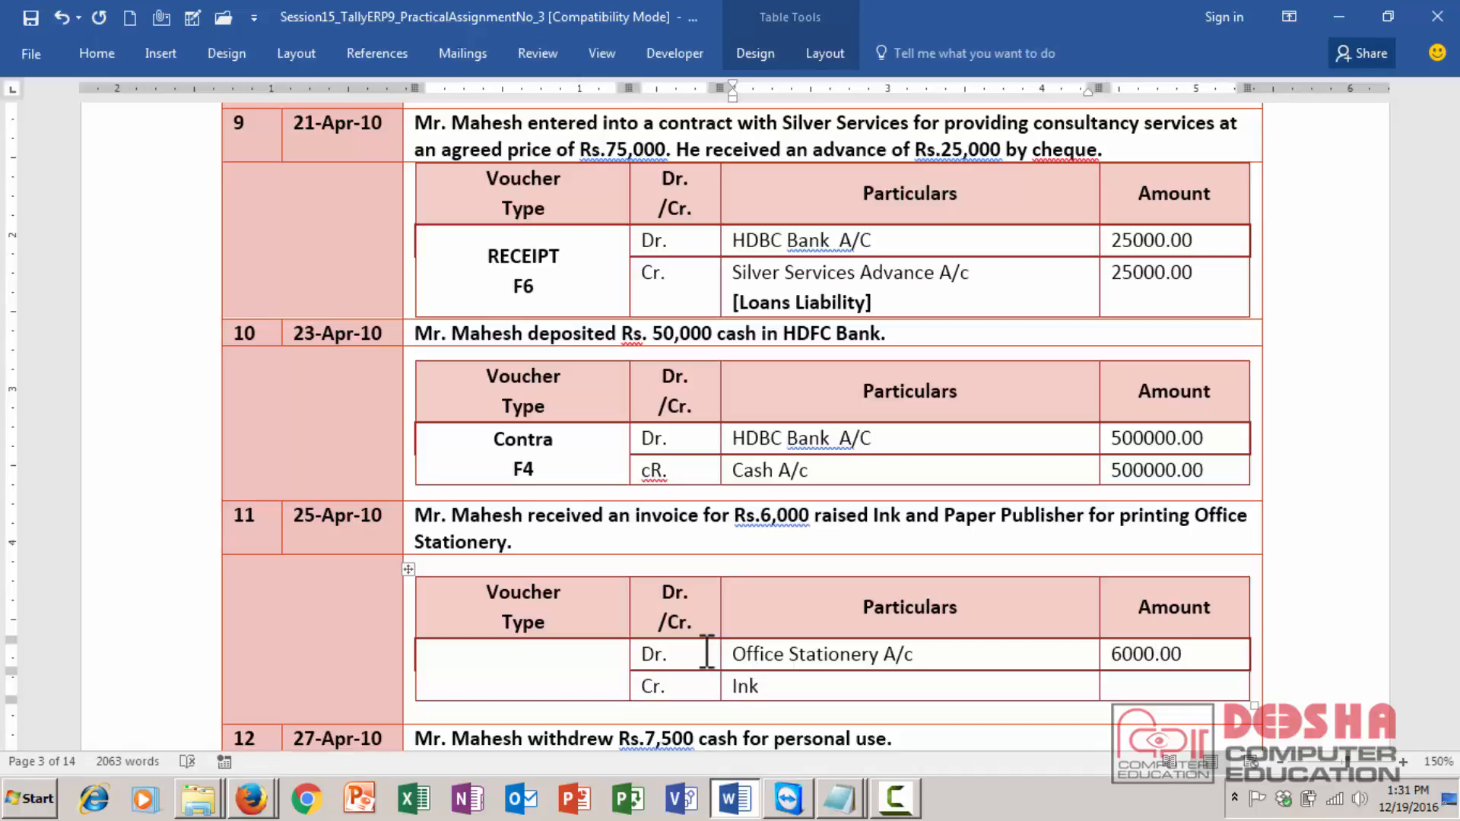
type("& Paper Pub")
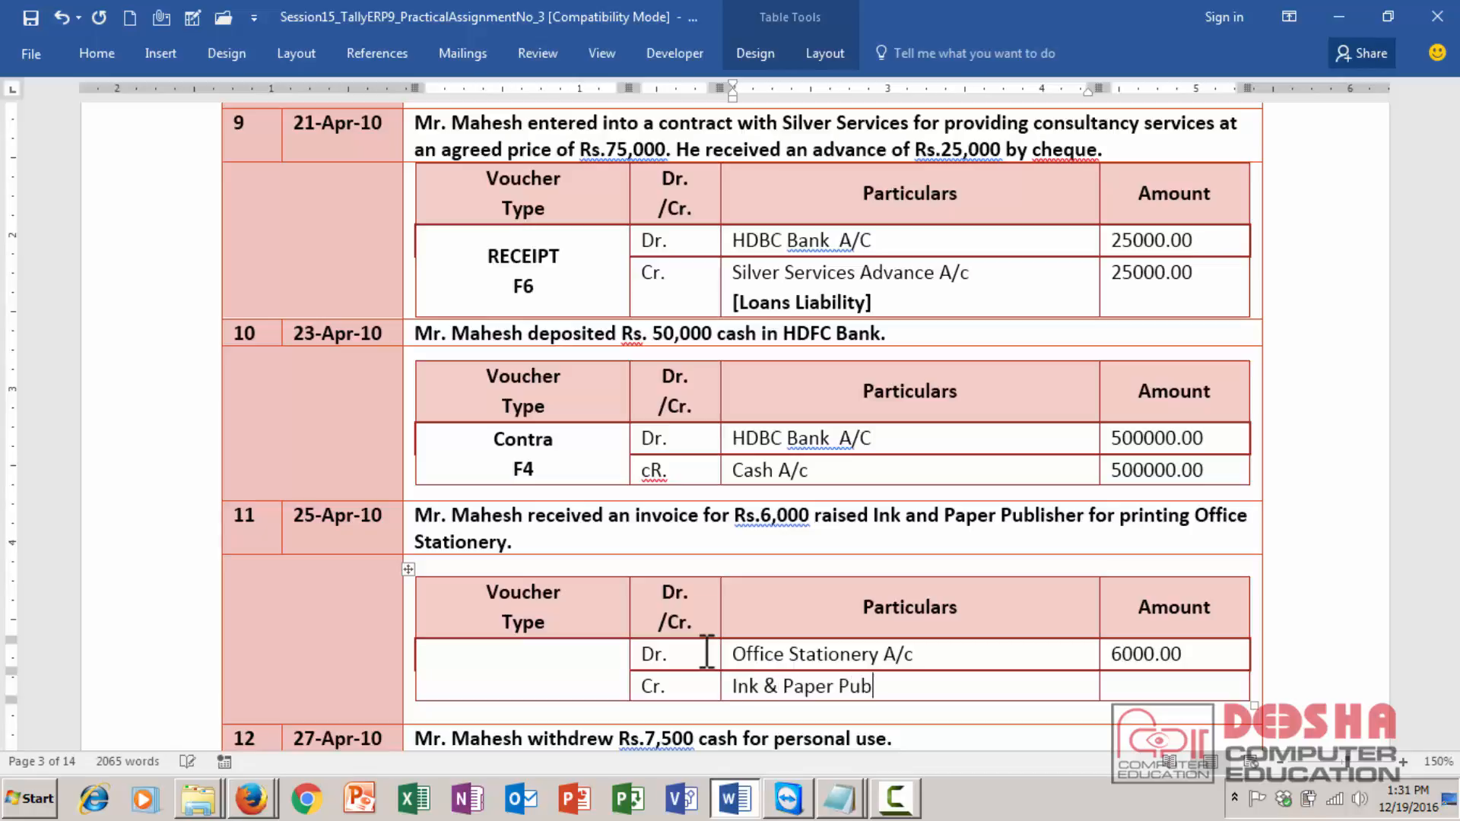
type("lisher")
key("Tab")
type("6")
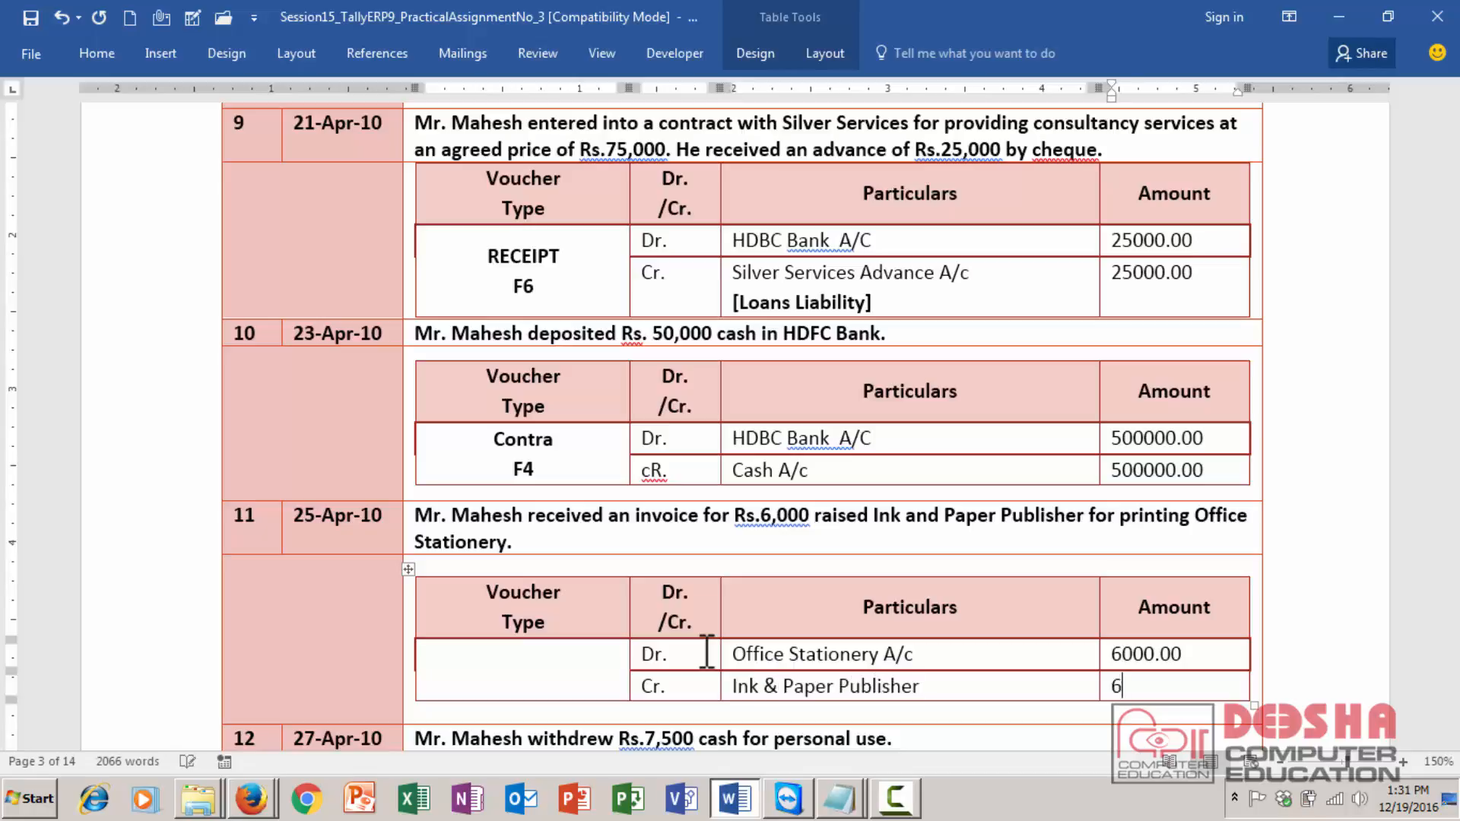
type("000.00")
- Set transaction 11's voucher type to Journal F7 on two lines
left_click(541, 686)
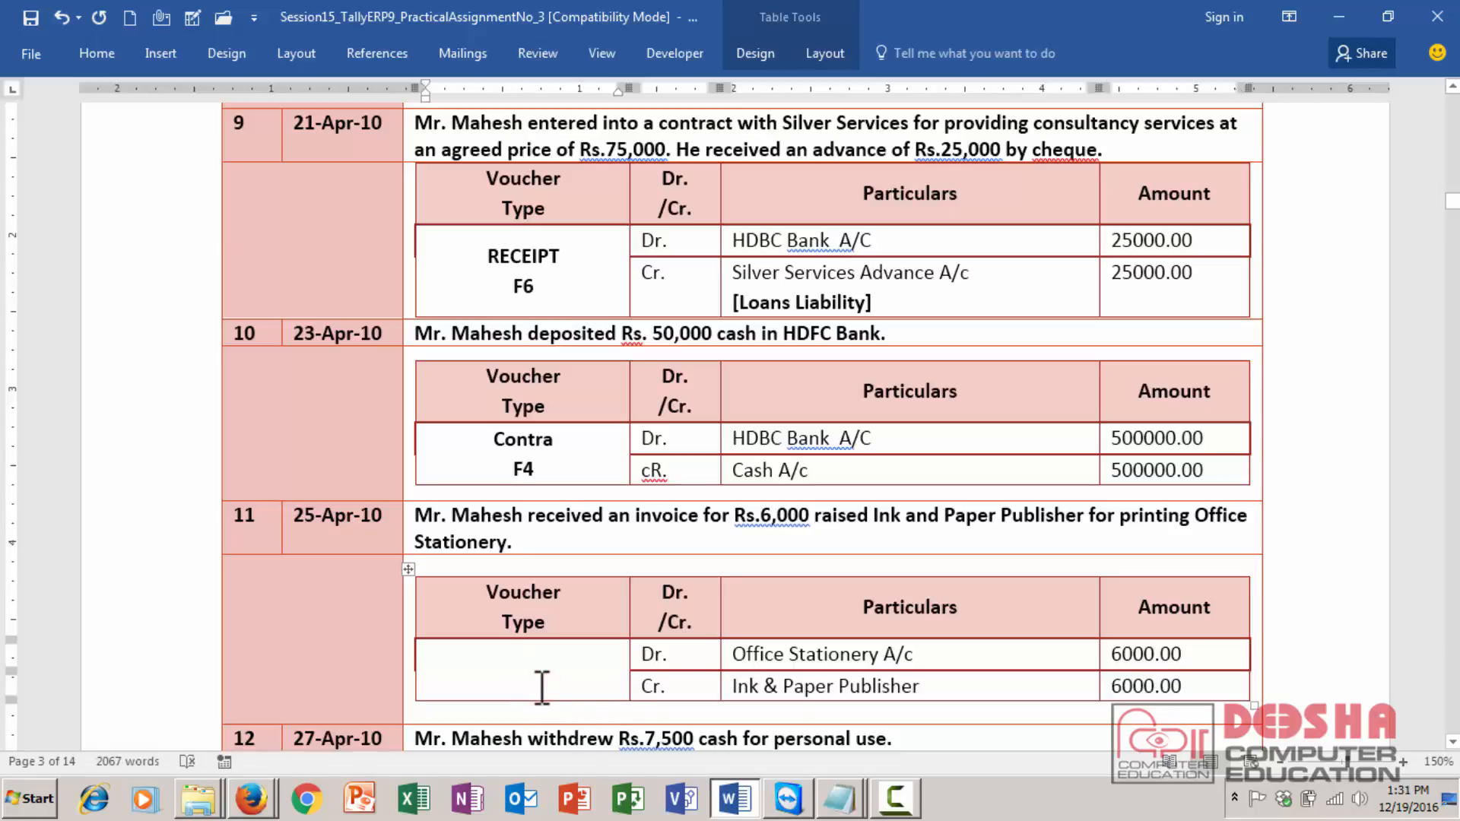
type("Journal")
key("Return")
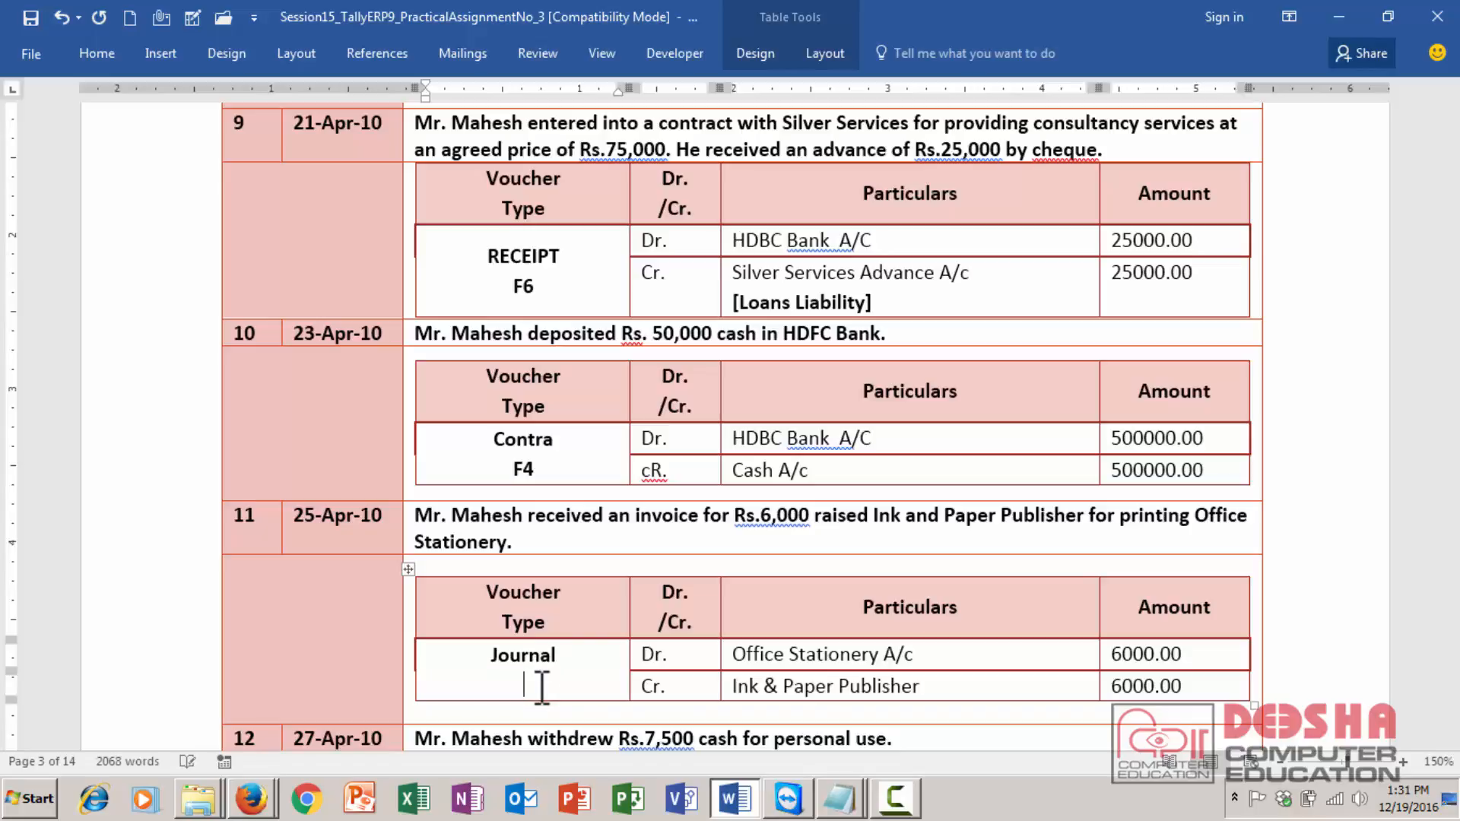
type("F7")
- Enter Dr. and Mr. Mahesh's Drawing A/c in transaction 12's debit row
key("Down")
key("Down")
key("Down")
key("ctrl+v")
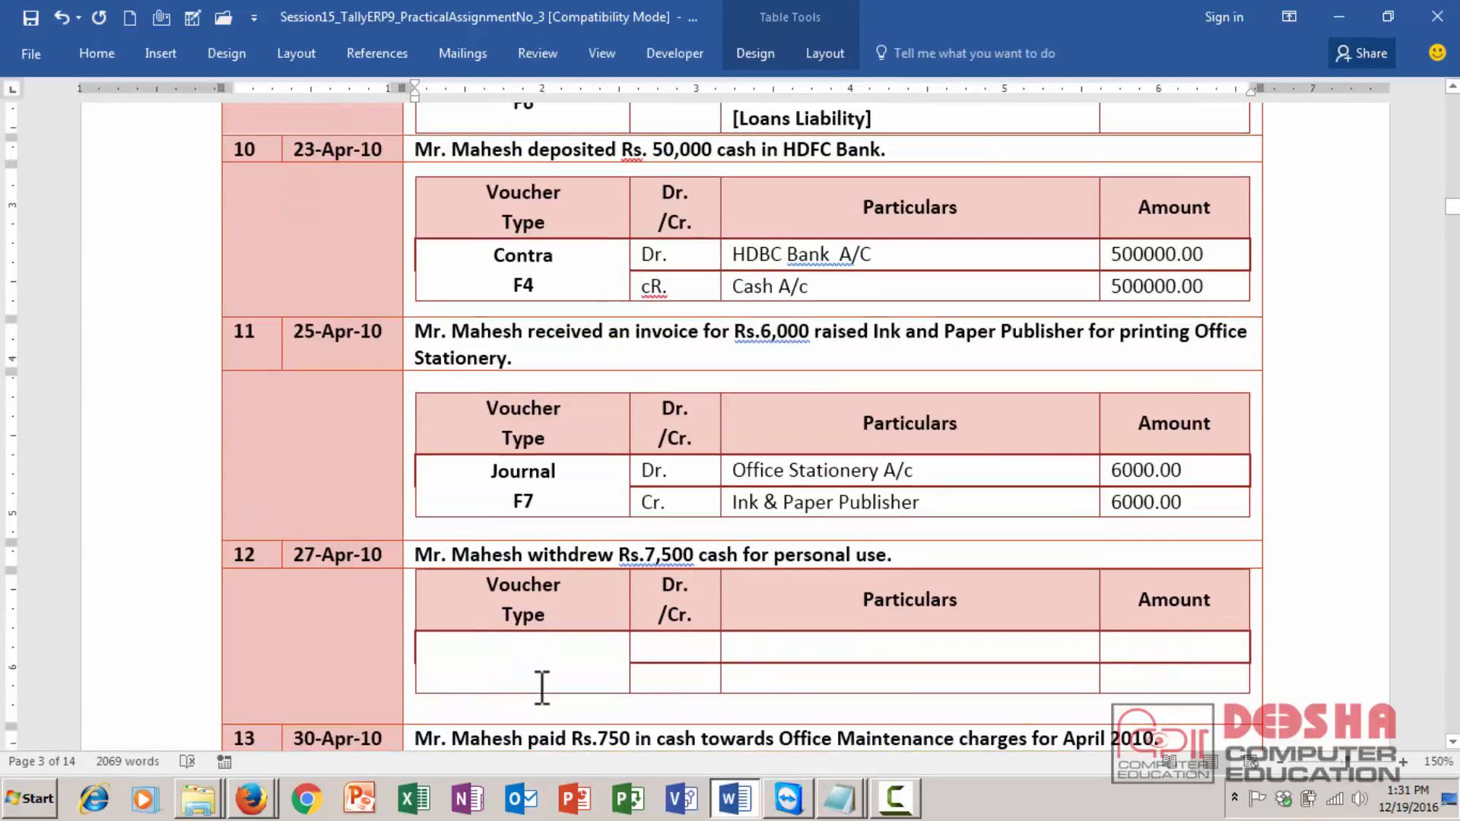
key("Up")
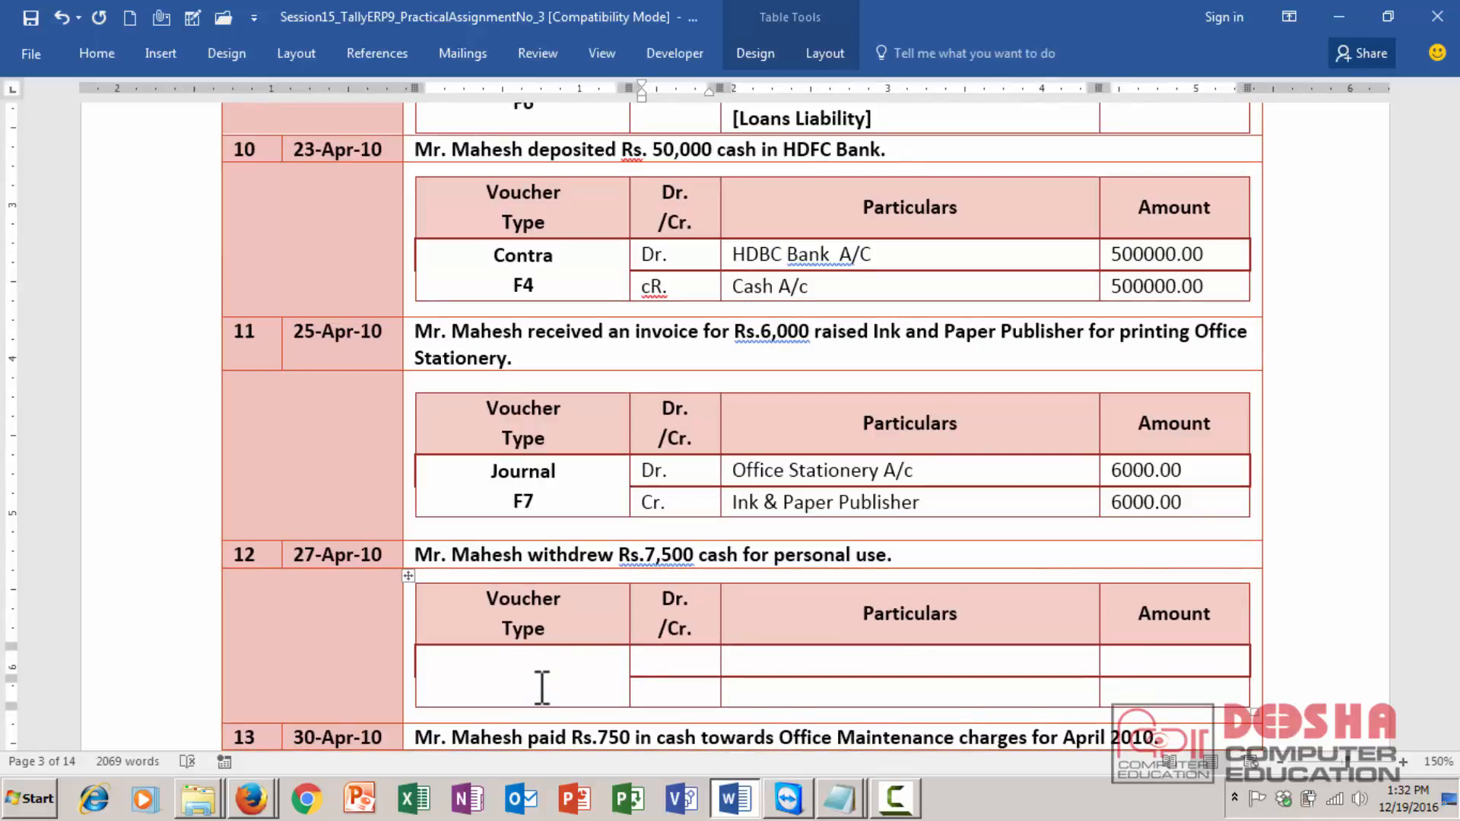
left_click(540, 676)
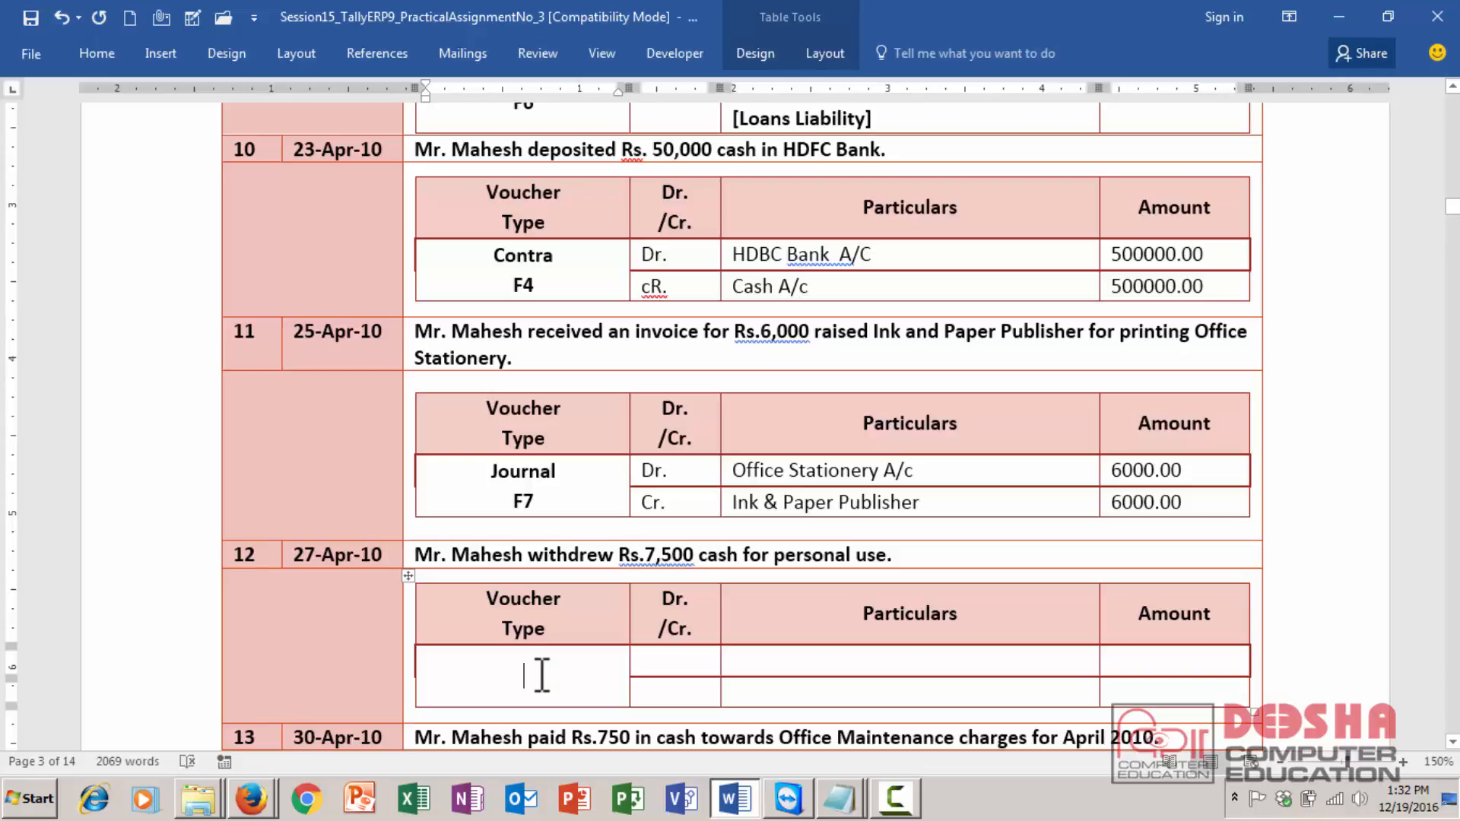
left_click(706, 673)
type("Dr.")
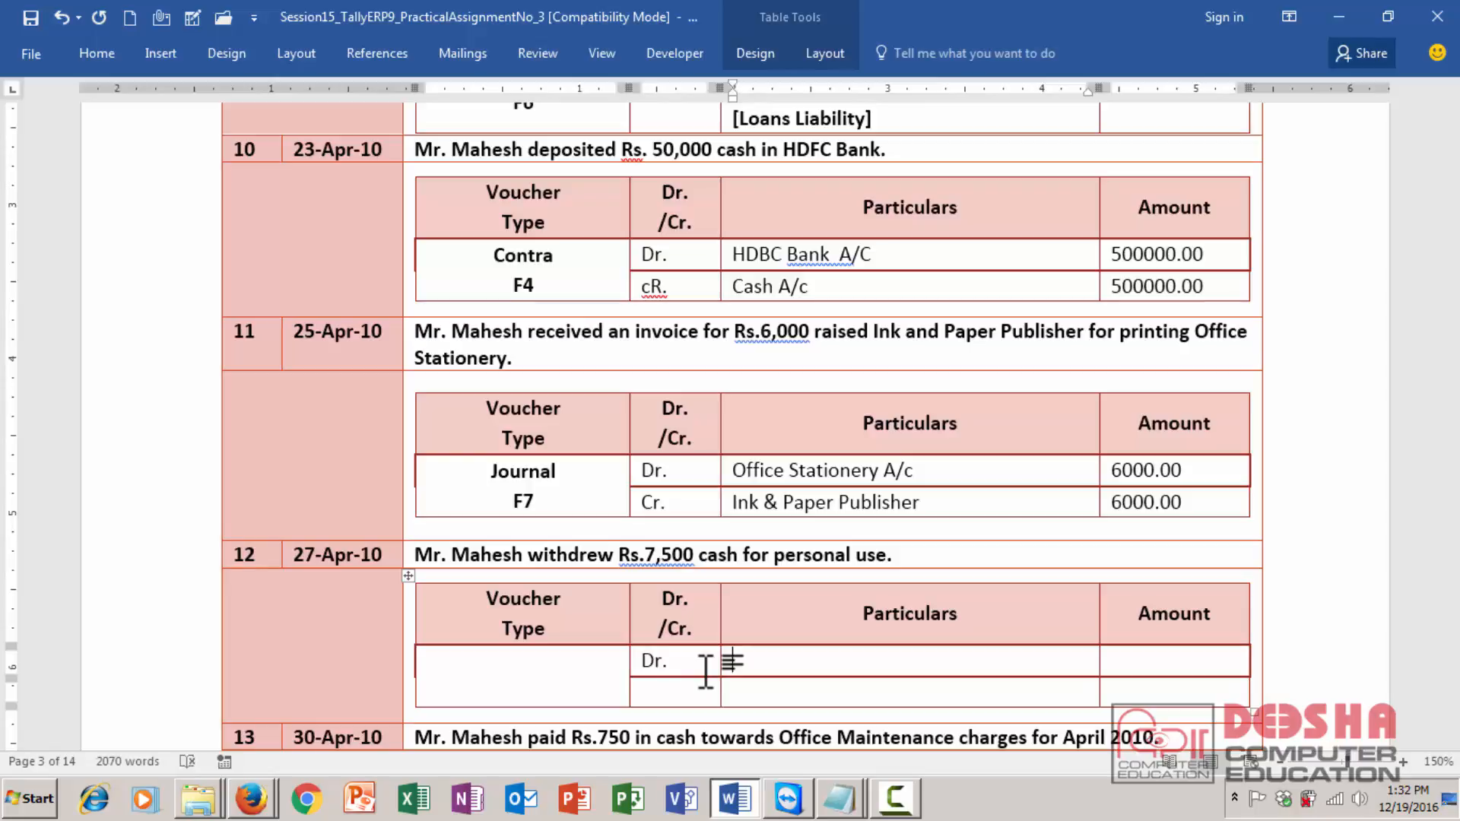
type("Mr. Mahesh")
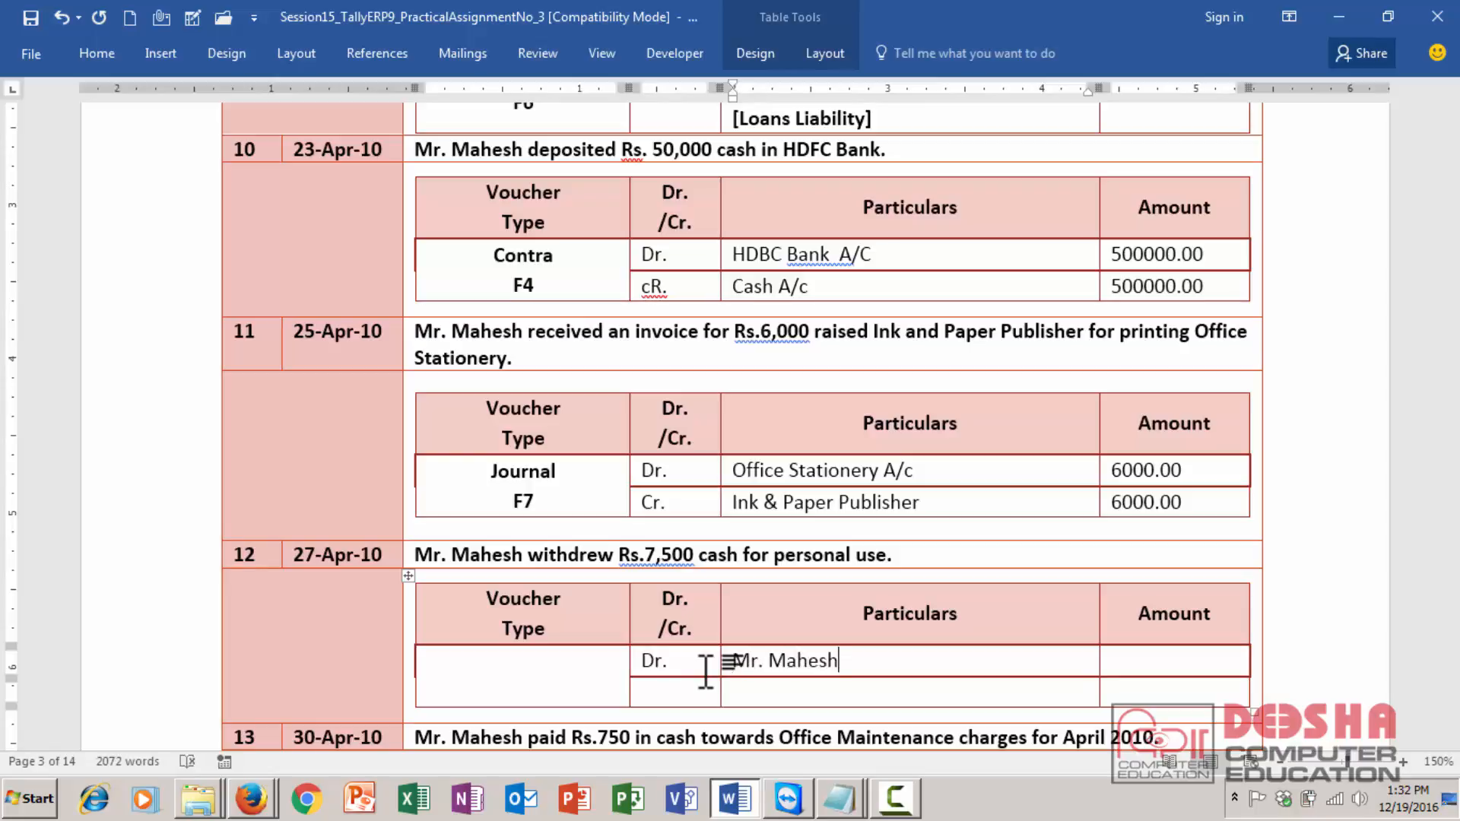
type("'s S")
key("BackSpace")
type("Drawing A/c ")
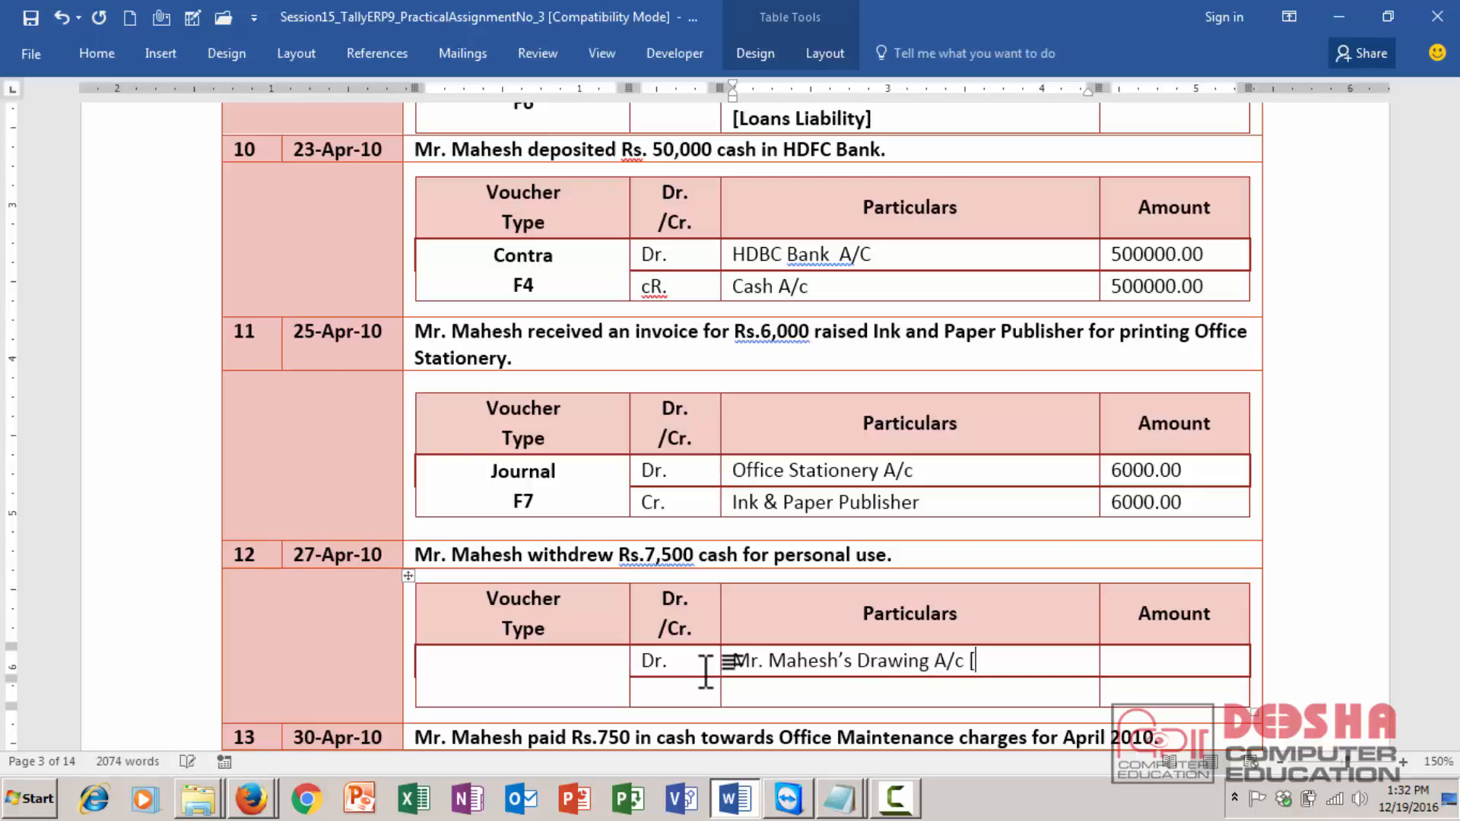
type("[cAPITAL")
- Append the group [Capital A/c] and the amount 7500.00 to transaction 12's debit row
key("BackSpace")
key("BackSpace")
key("BackSpace")
key("BackSpace")
key("BackSpace")
key("BackSpace")
key("BackSpace")
key("BackSpace")
type("Capital A/c]")
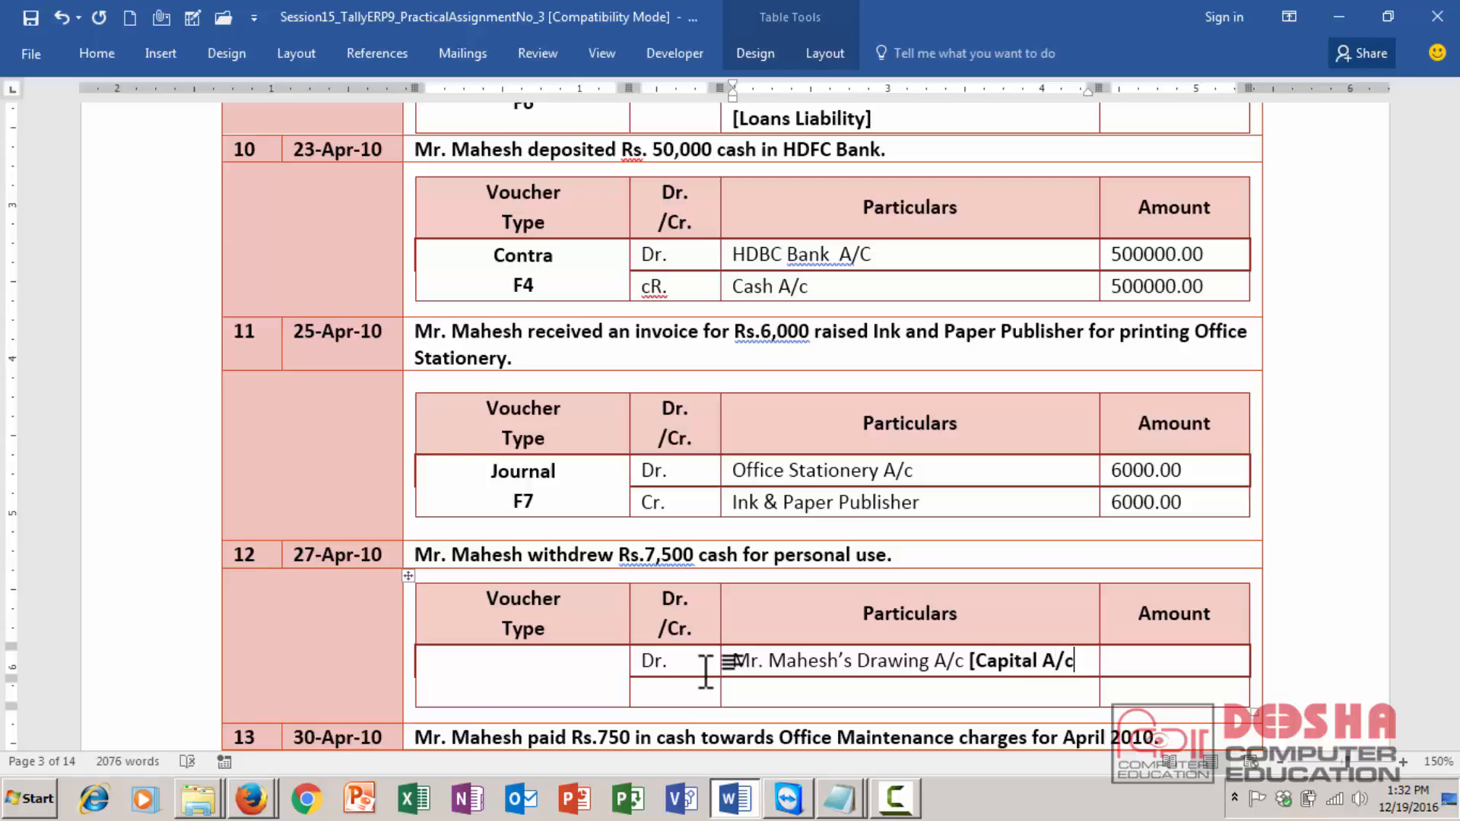
key("Tab")
type("7500.00")
- Fill transaction 12's credit row: Cr, Cash A/c, amount 7500.00
key("Tab")
key("Tab")
type("Cr")
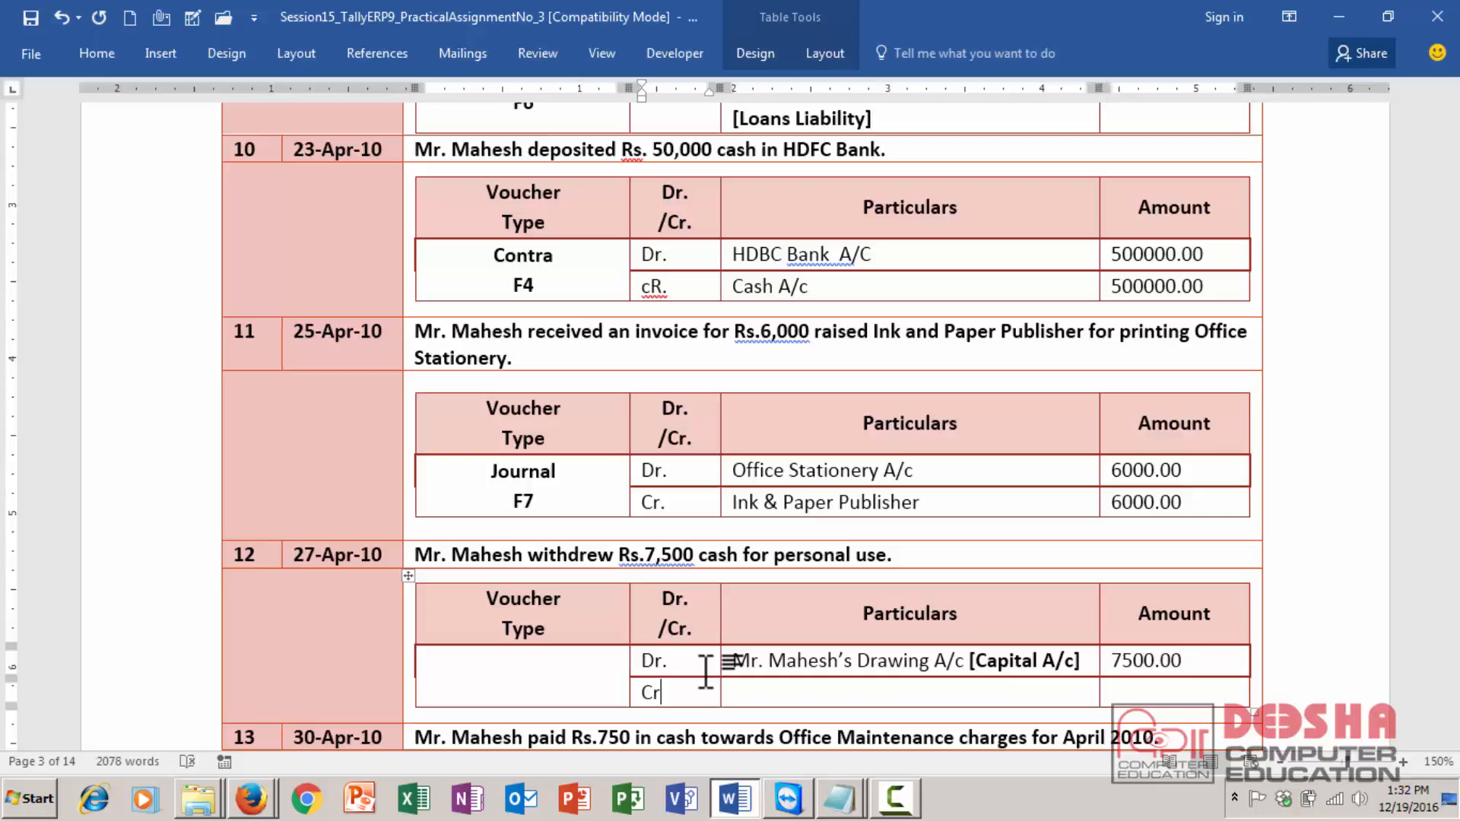
key("Tab")
type("Cash A/c")
key("Tab")
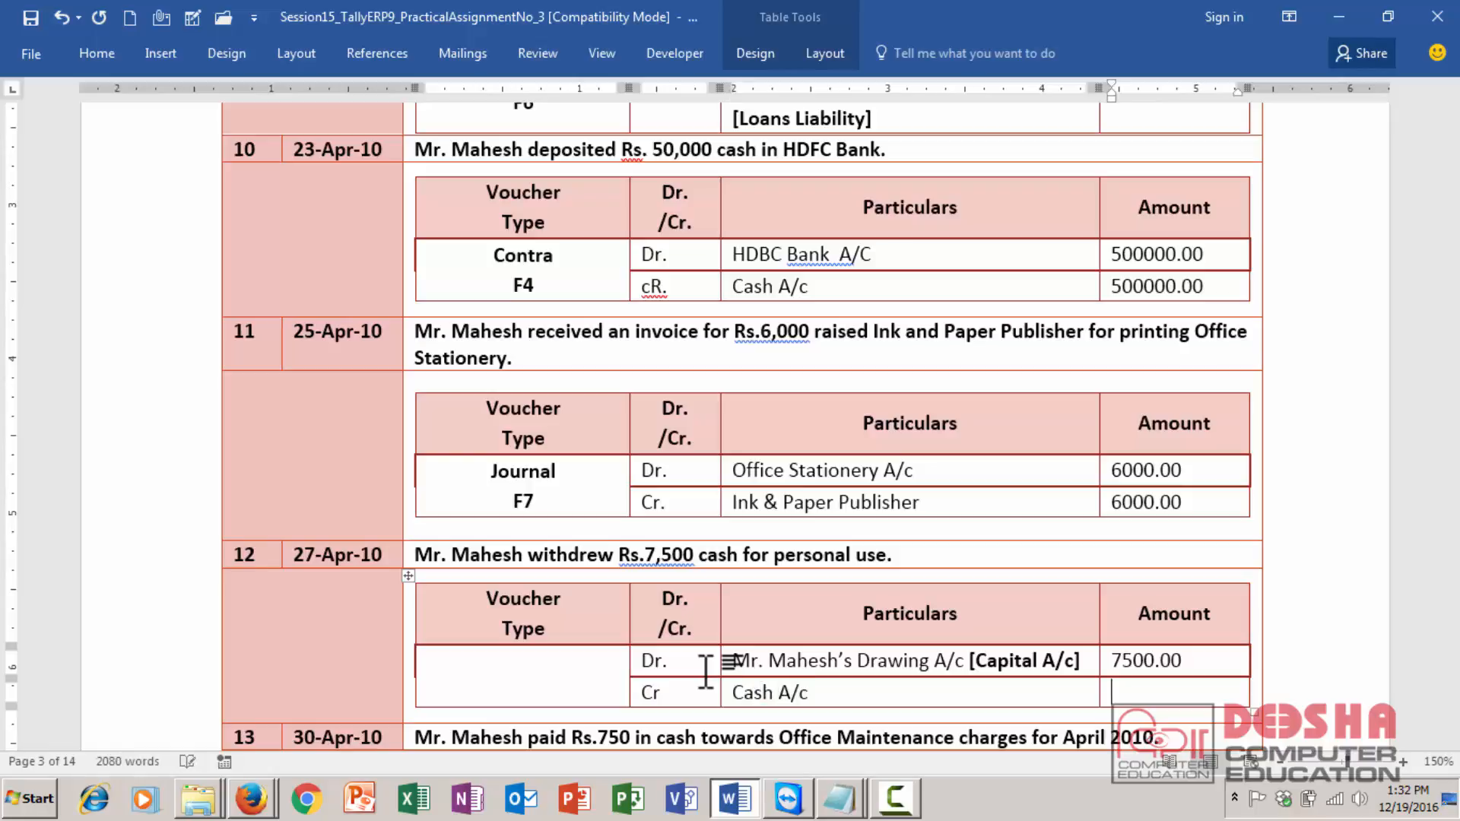
type("7500.00")
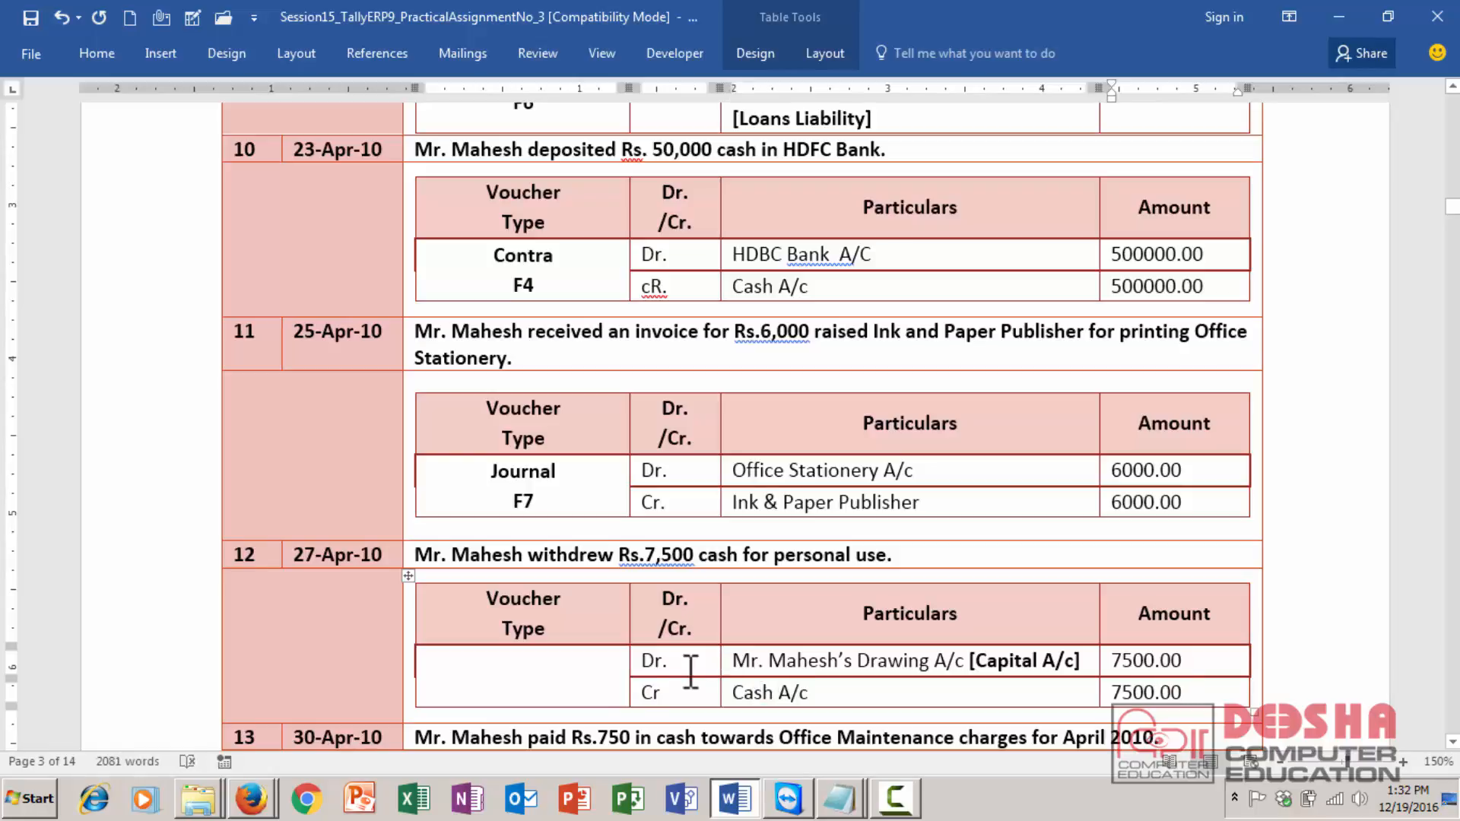
- Set transaction 12's voucher type to Payment F5 on two lines
left_click(536, 683)
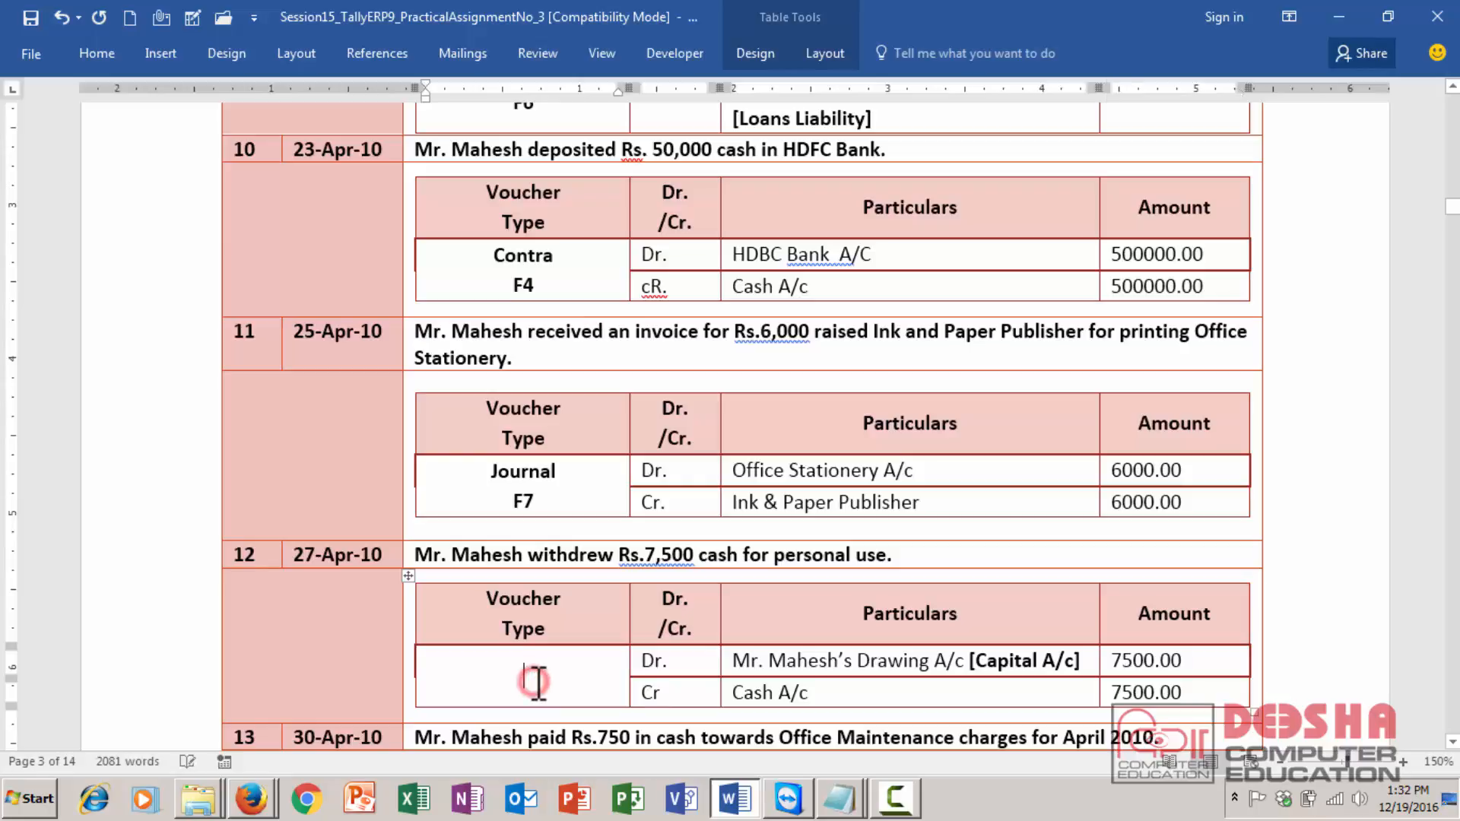
type("Payment")
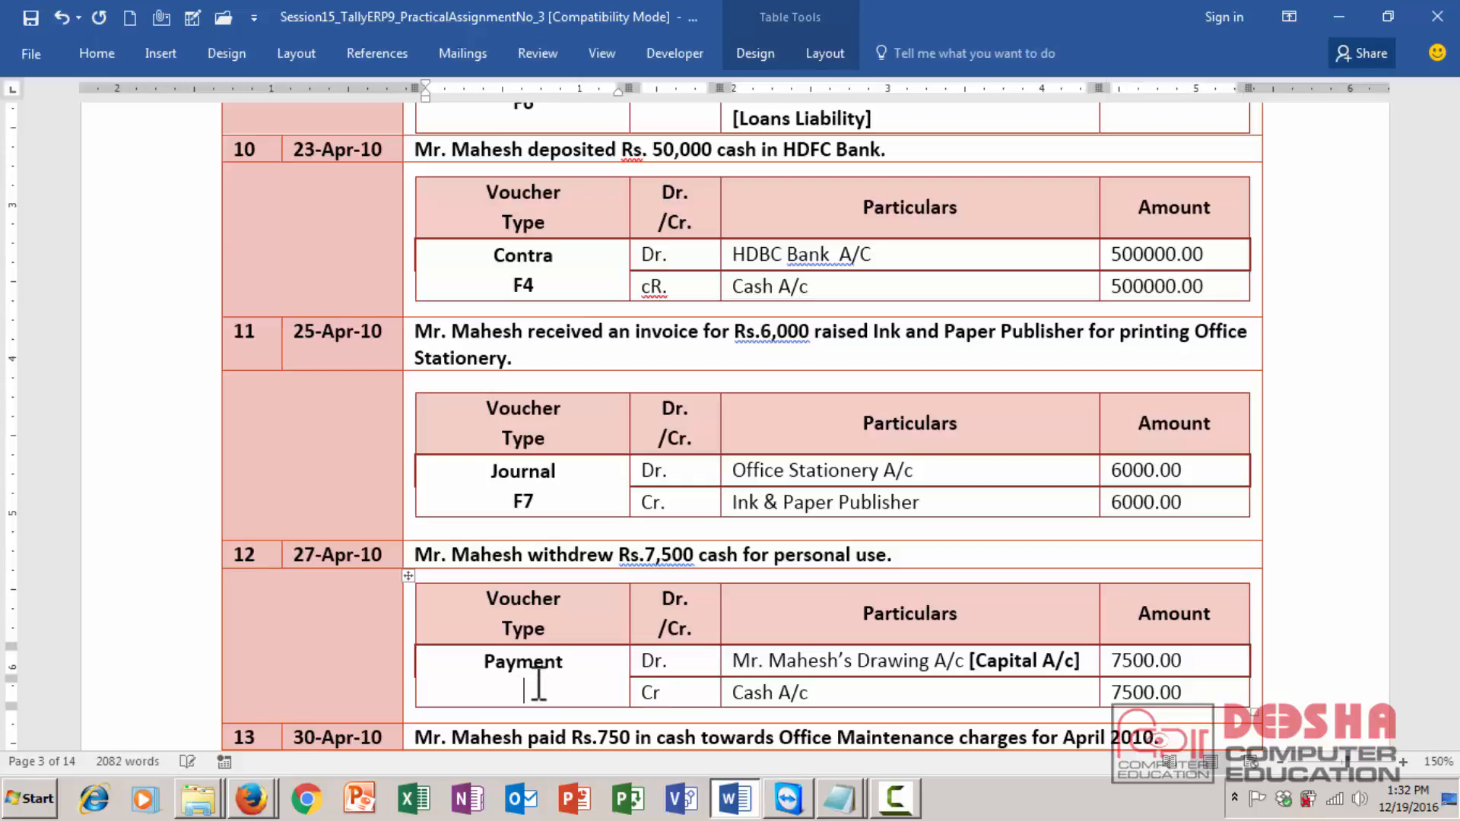
key("Return")
type("F6")
key("BackSpace")
type("5")
key("Down")
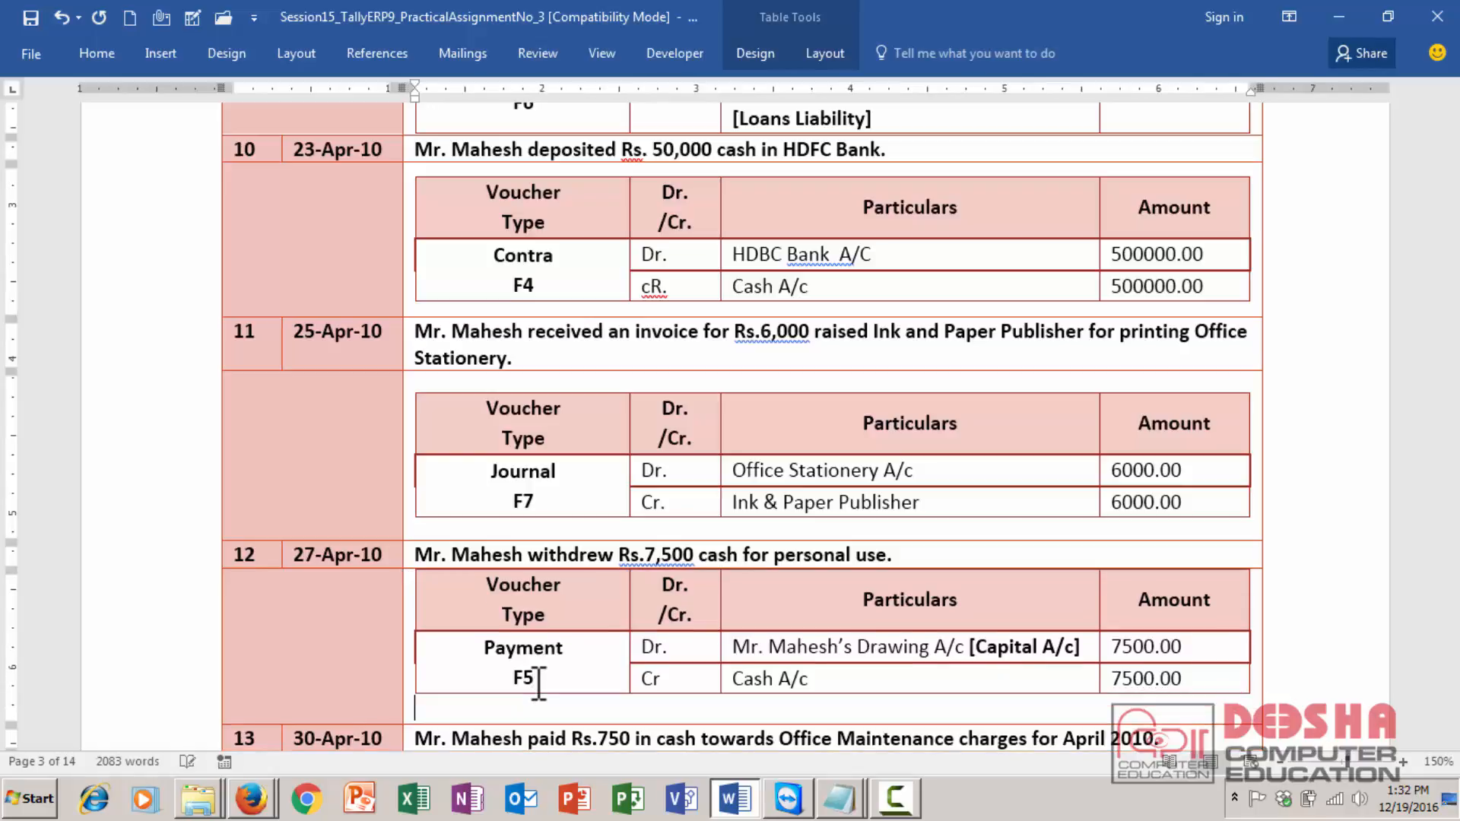
- Enter Dr. and Office Maintenance A/c in transaction 13's debit row
scroll(539, 685, "down", 3)
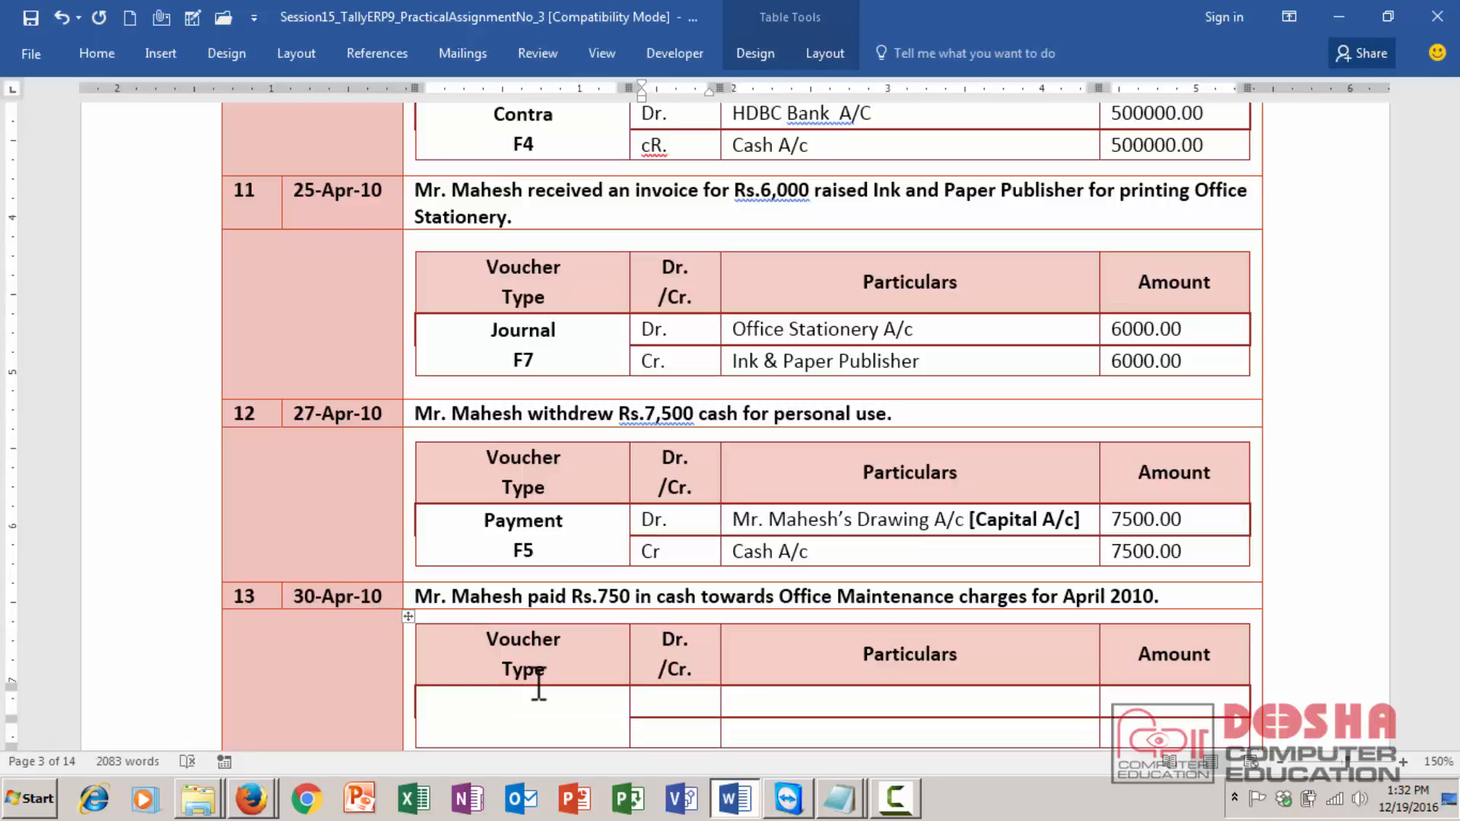
left_click(539, 686)
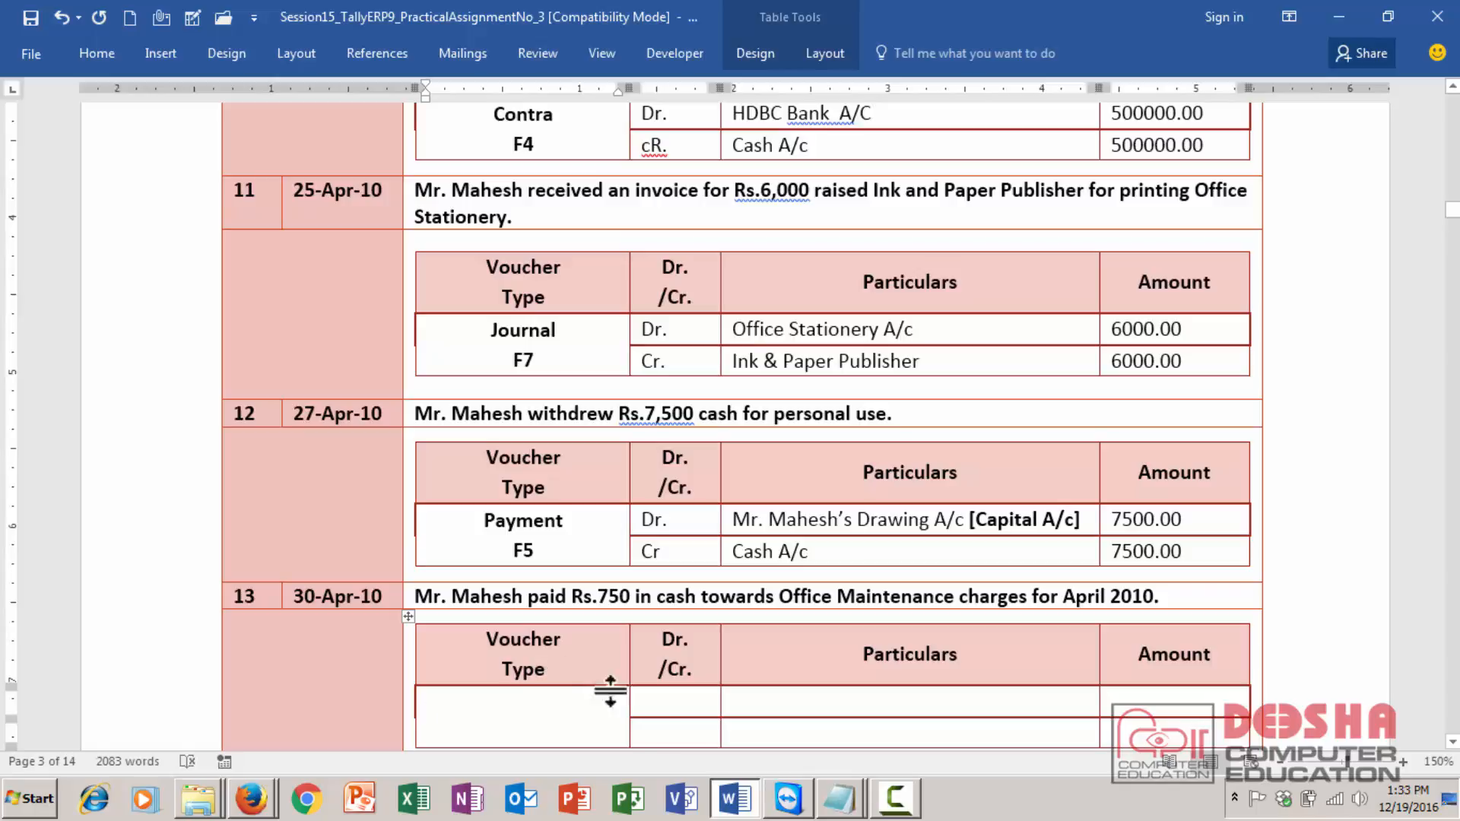
left_click(668, 701)
type("Dr.")
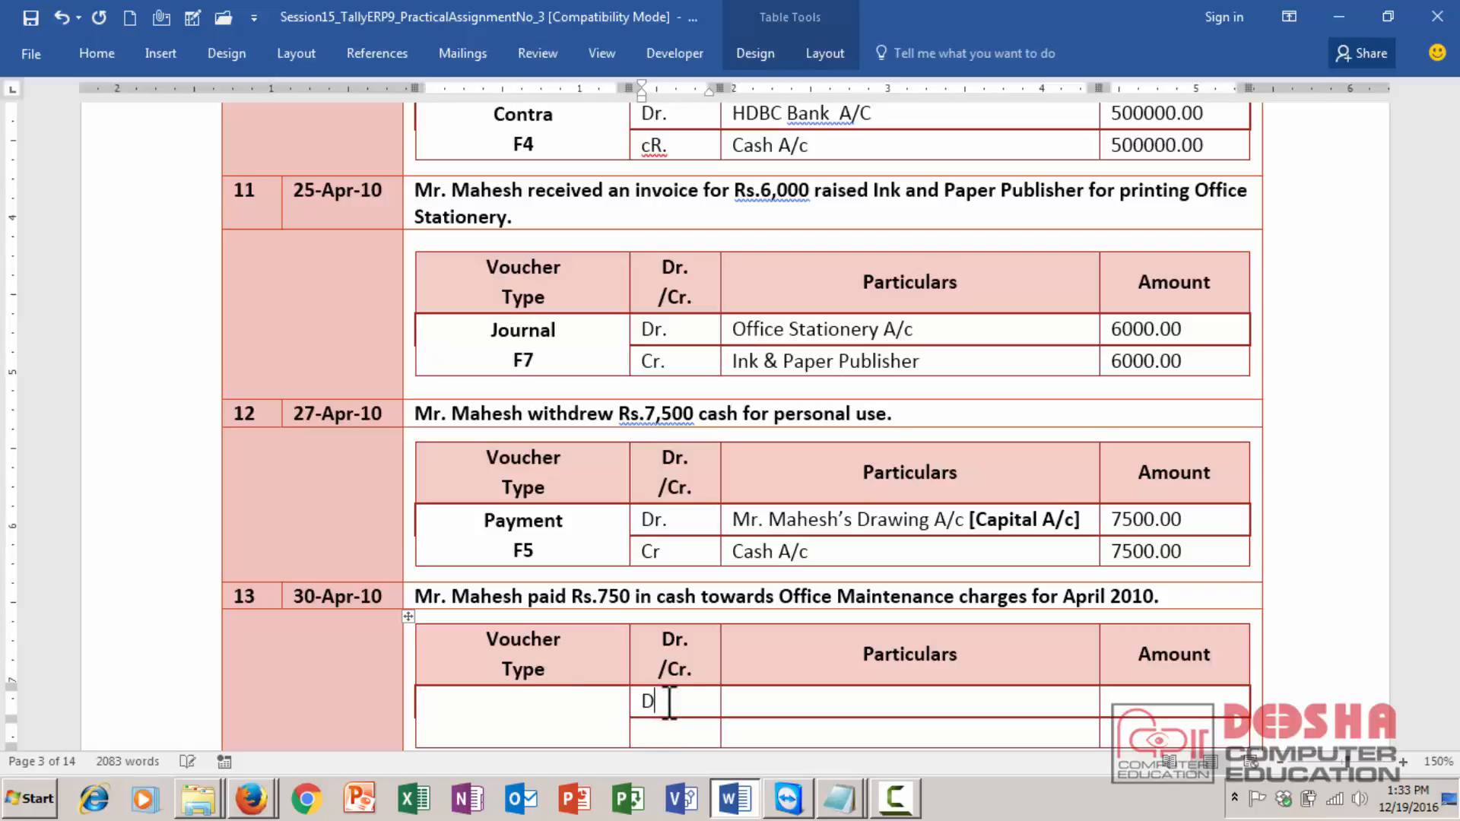
key("Tab")
type("office Maintenan")
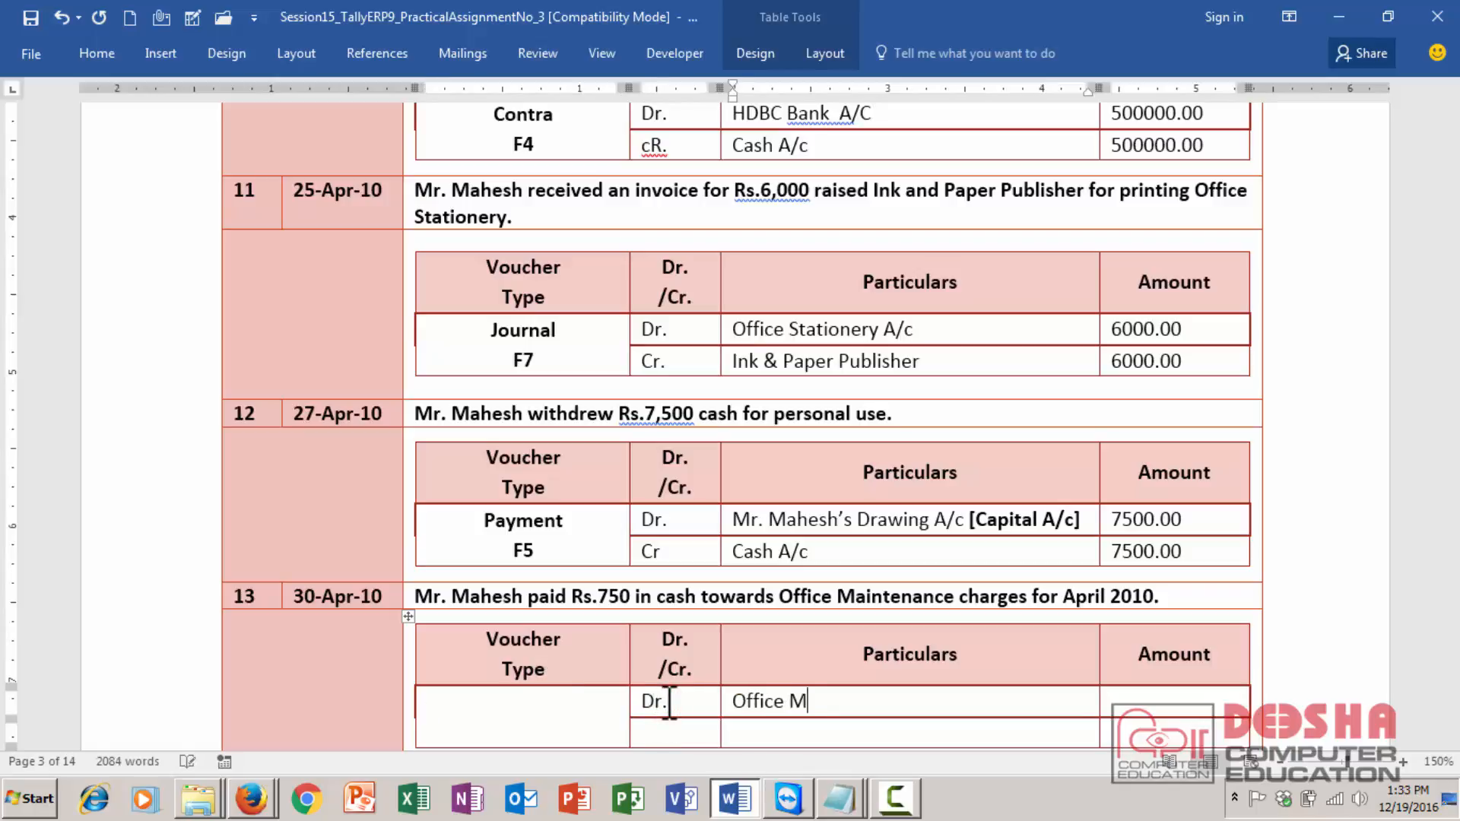
key("BackSpace")
key("BackSpace")
key("BackSpace")
key("BackSpace")
type("enance A/c ")
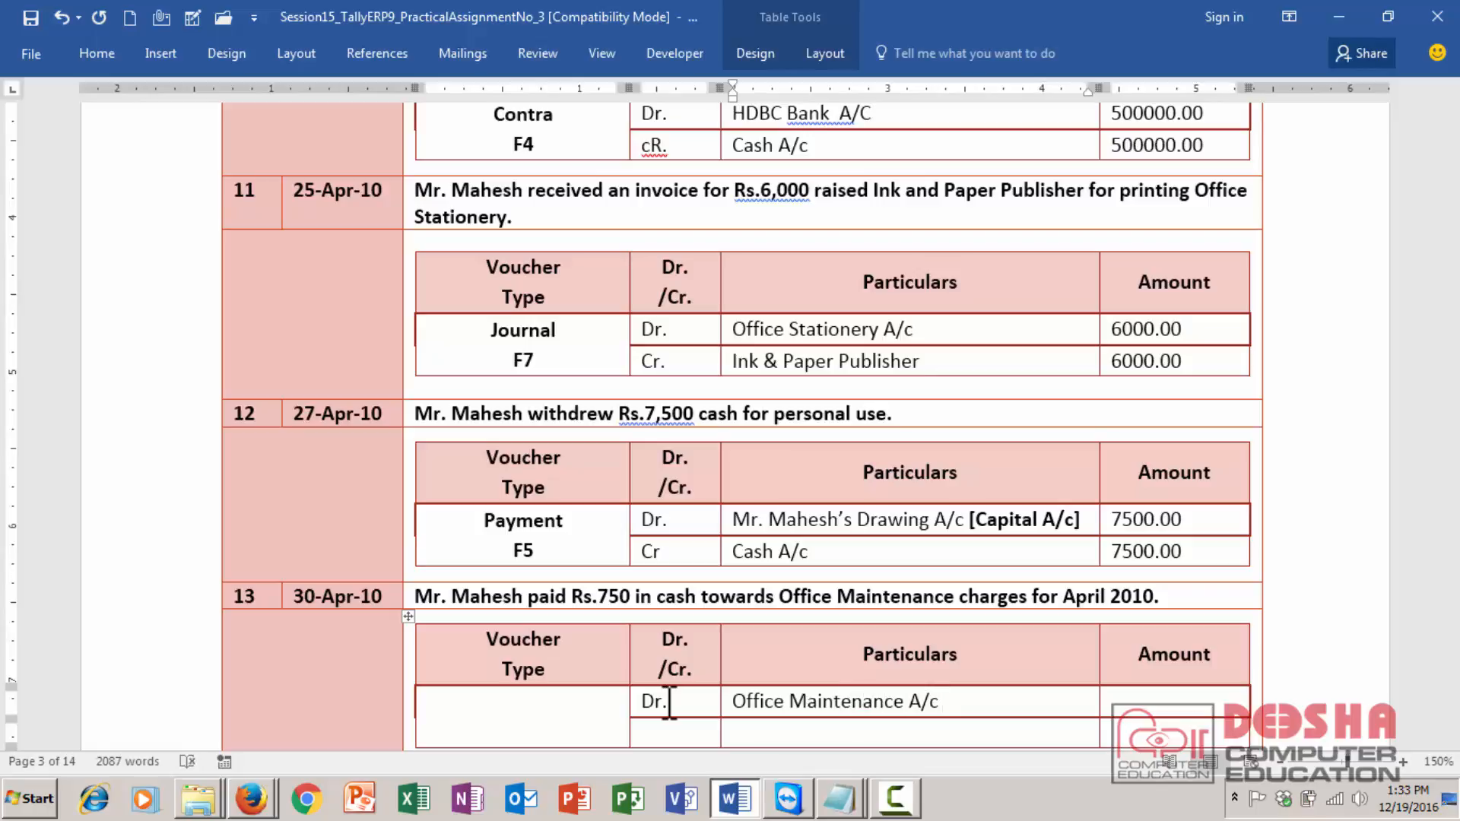
type("[index")
- Append the group [indirect exp] and the amount 750.00 to transaction 13's debit row
key("BackSpace")
key("BackSpace")
type("irect exp")
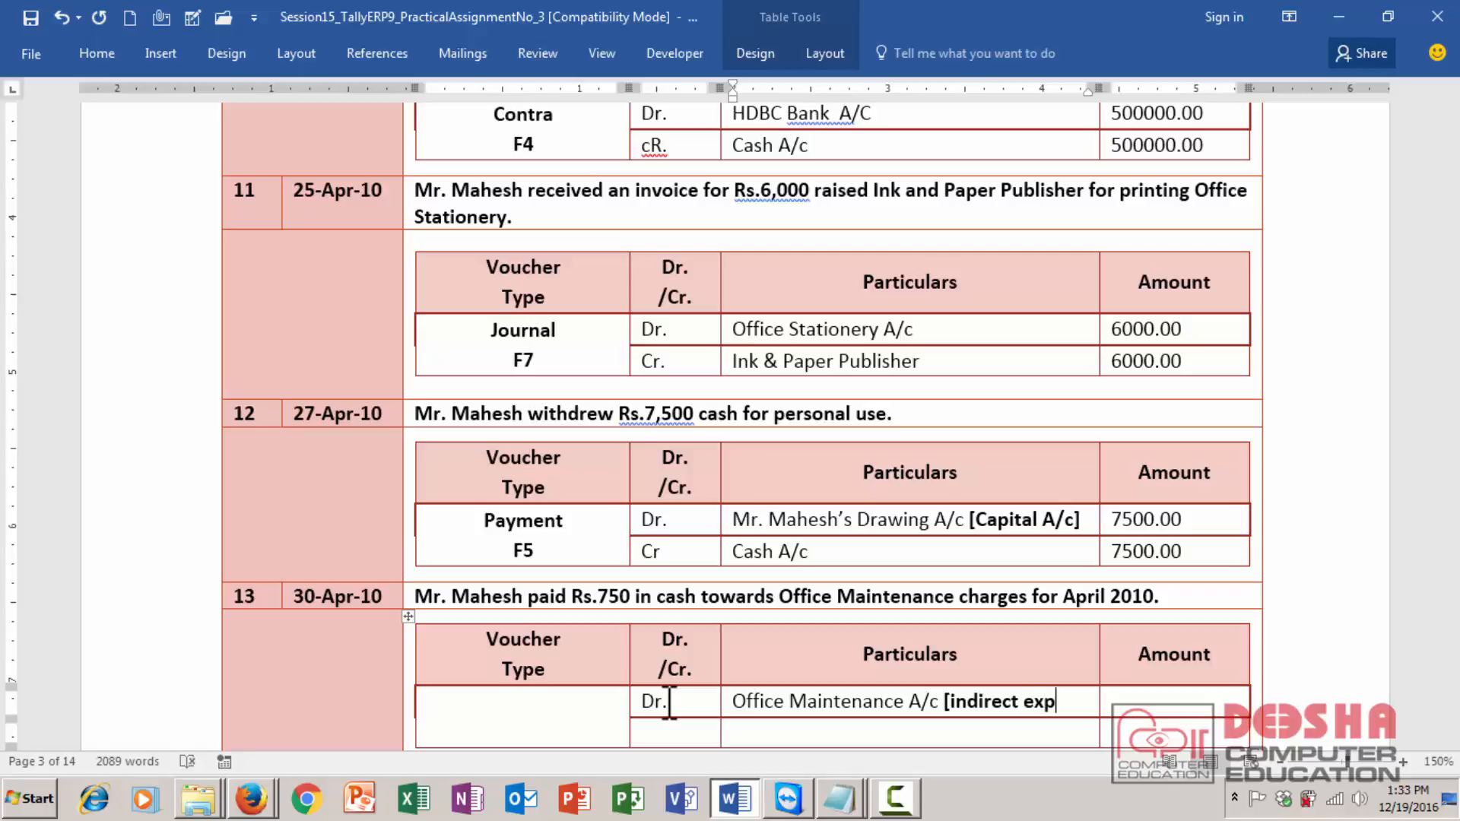
type("]")
key("Tab")
type("750.00")
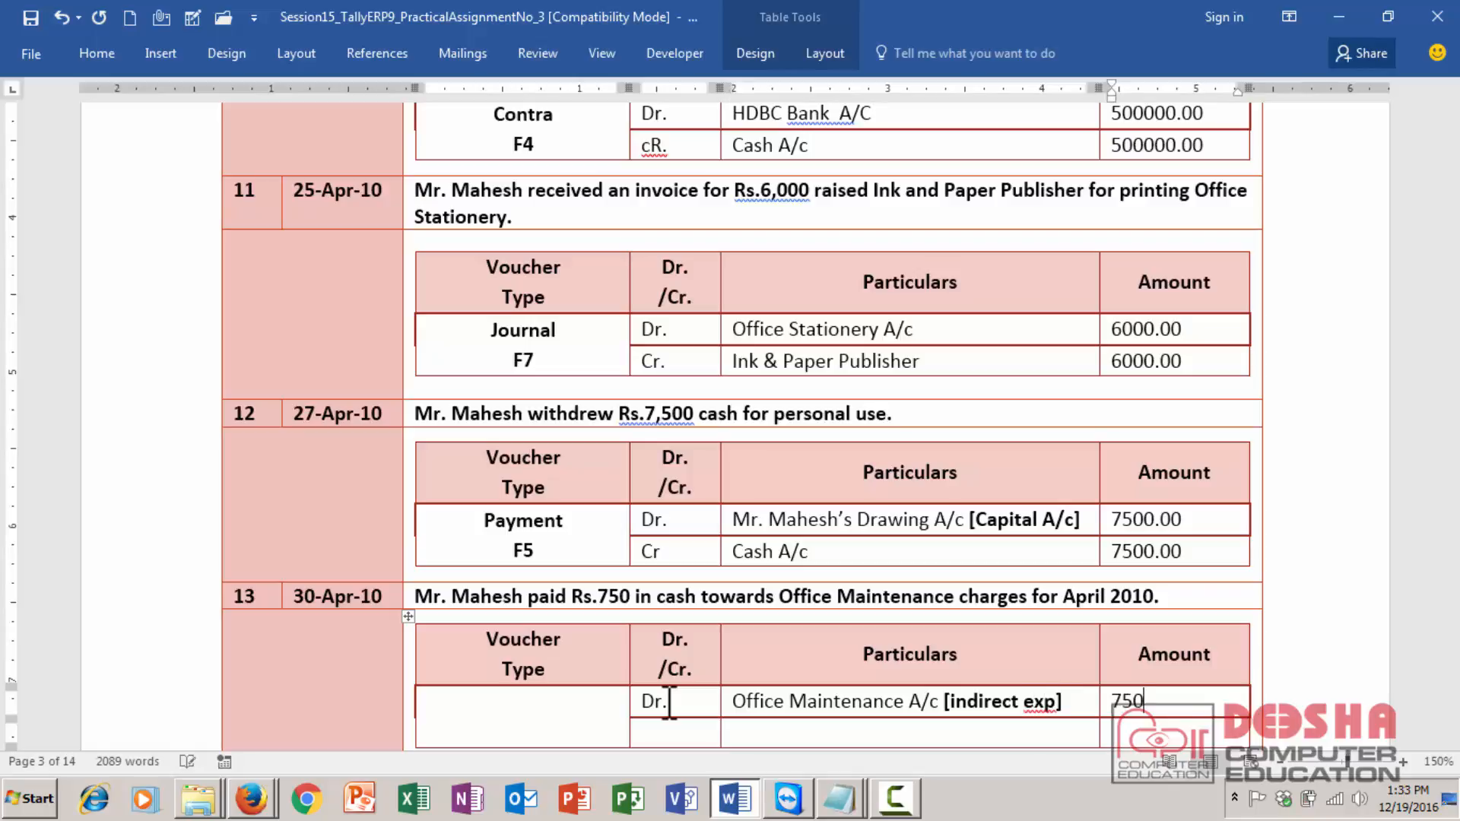
- Fill transaction 13's credit row: Cr., Cash A/c, amount 750.00, undoing the extra row added after it
key("Tab")
key("Tab")
type("Cr.")
key("Tab")
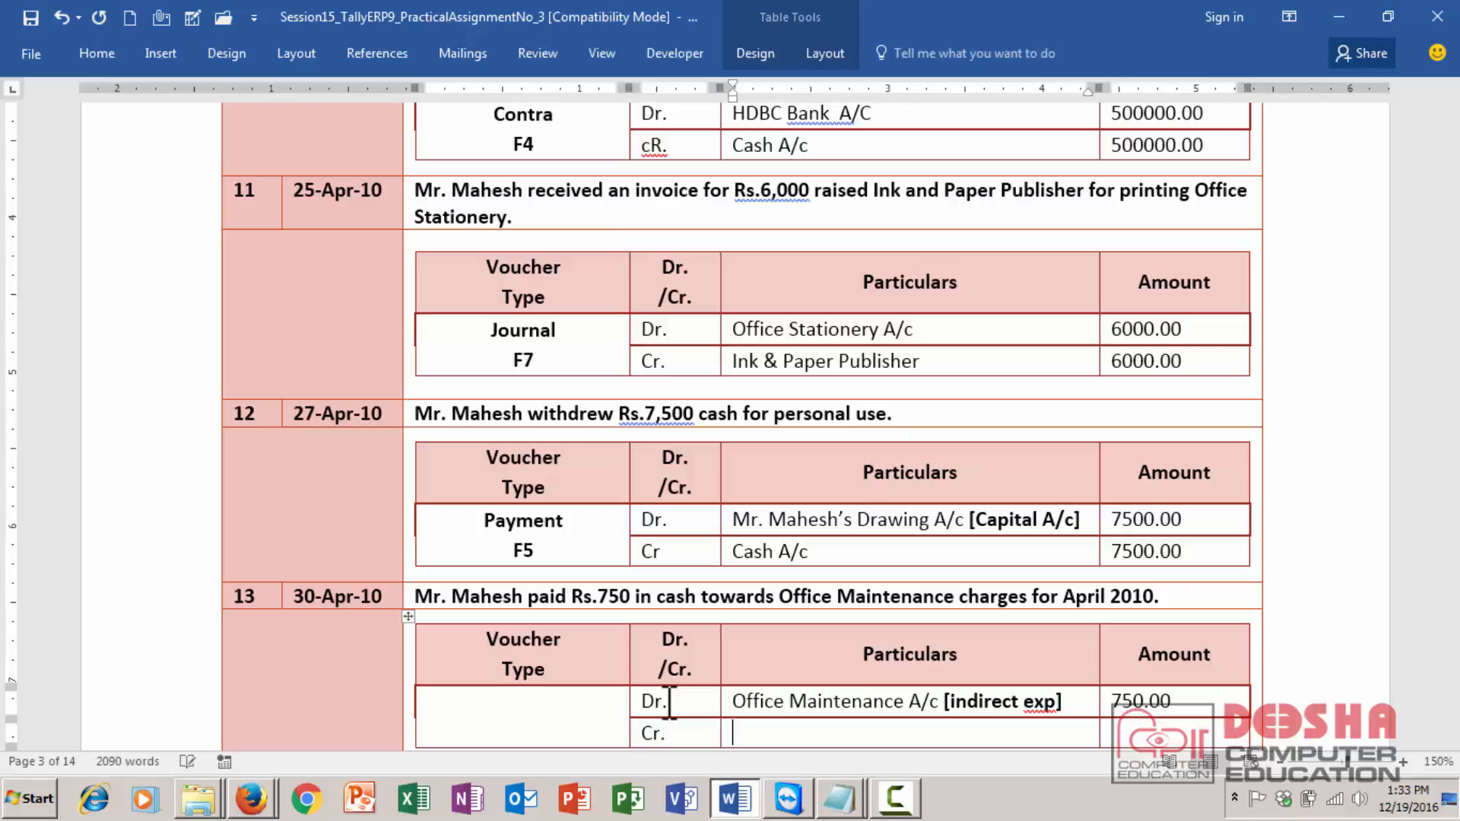
type("Cash A/c")
key("Tab")
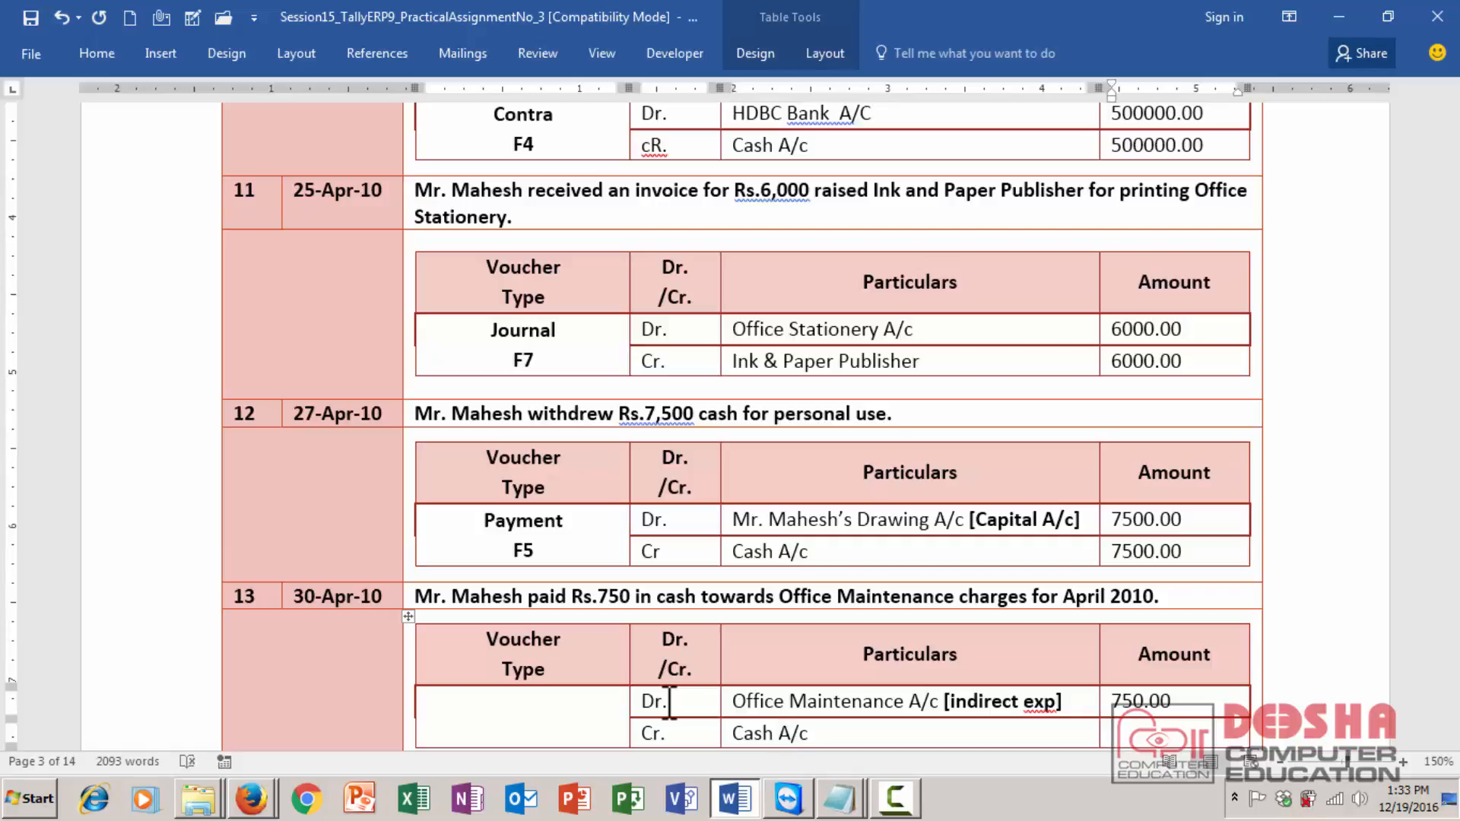
type("750.00")
key("Tab")
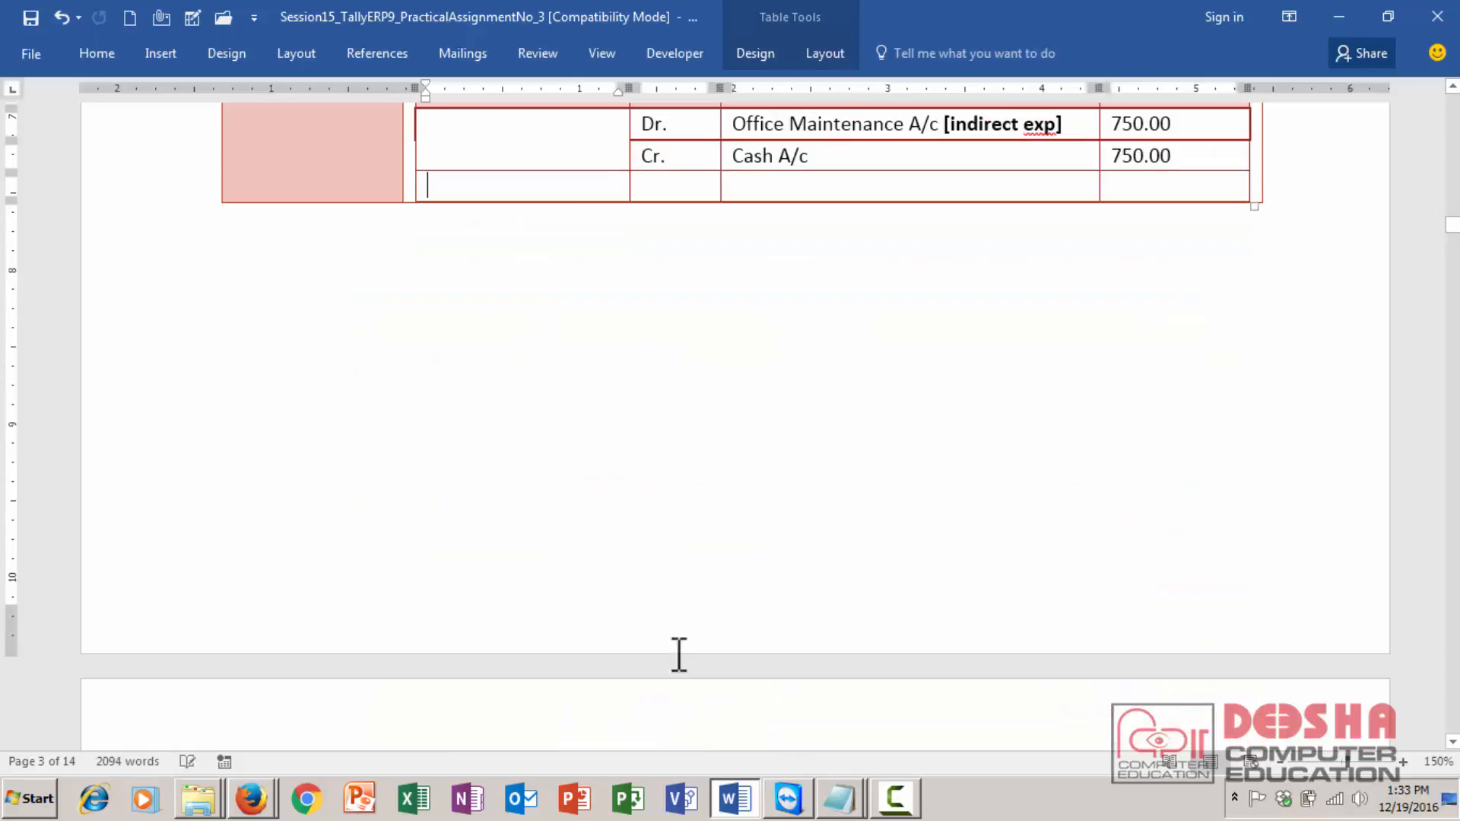
key("ctrl+z")
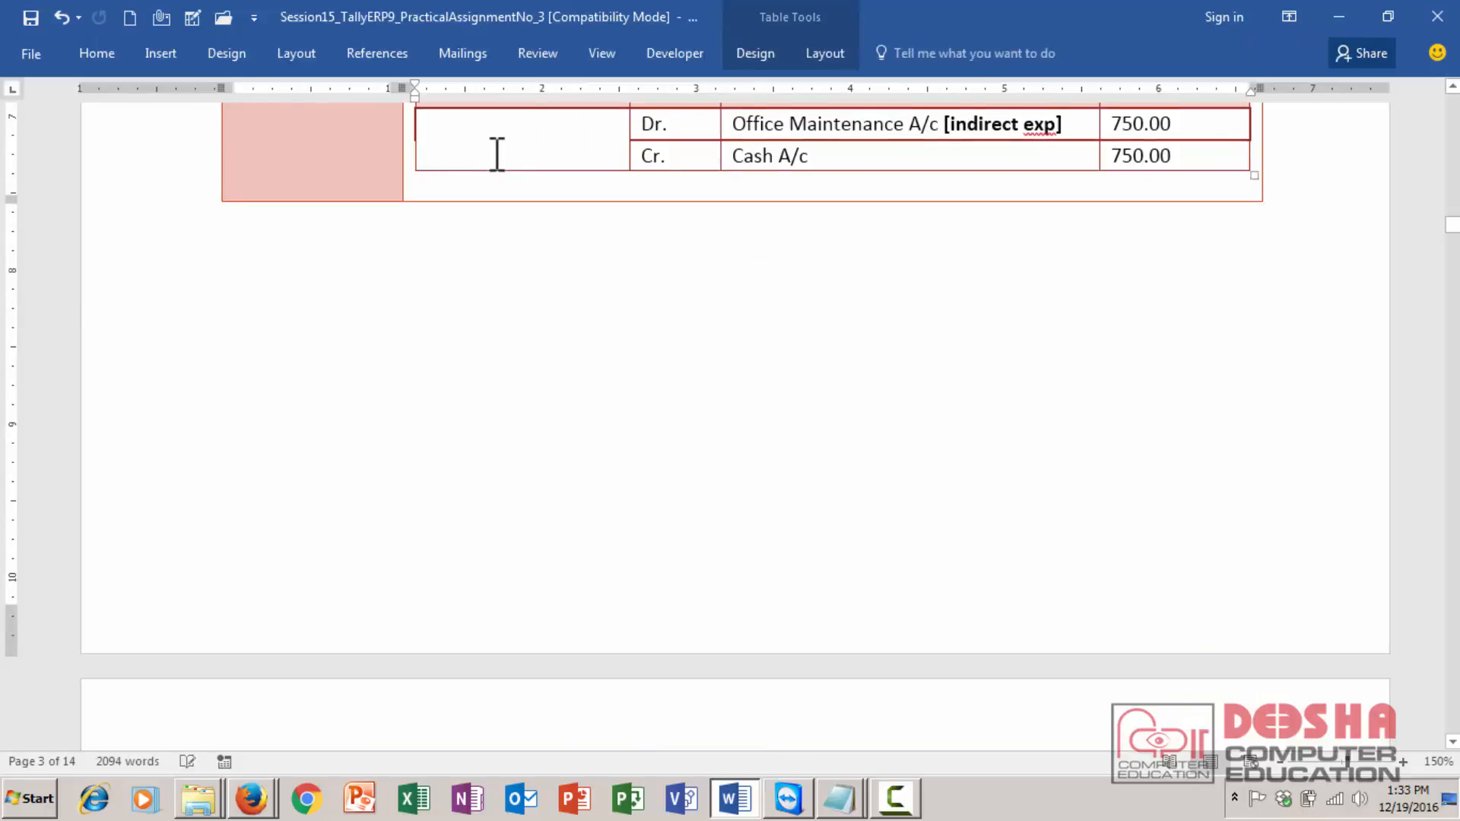
- Move through the document to examine the Trial Balance section following the transactions table
scroll(496, 154, "up", 4)
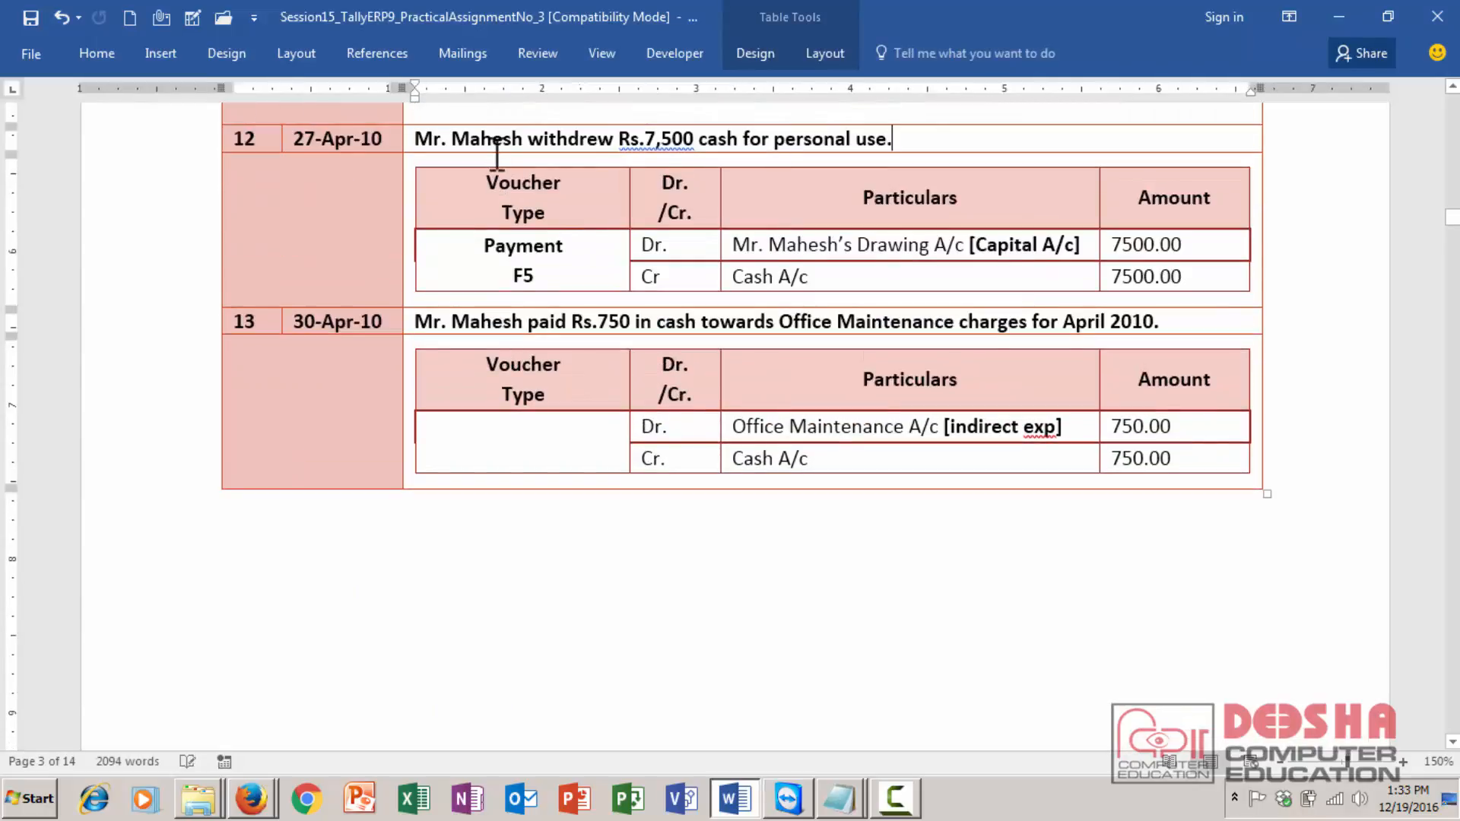
key("Down")
key("Down")
key("Down")
key("Down")
key("Down")
key("Down")
key("Down")
key("Down")
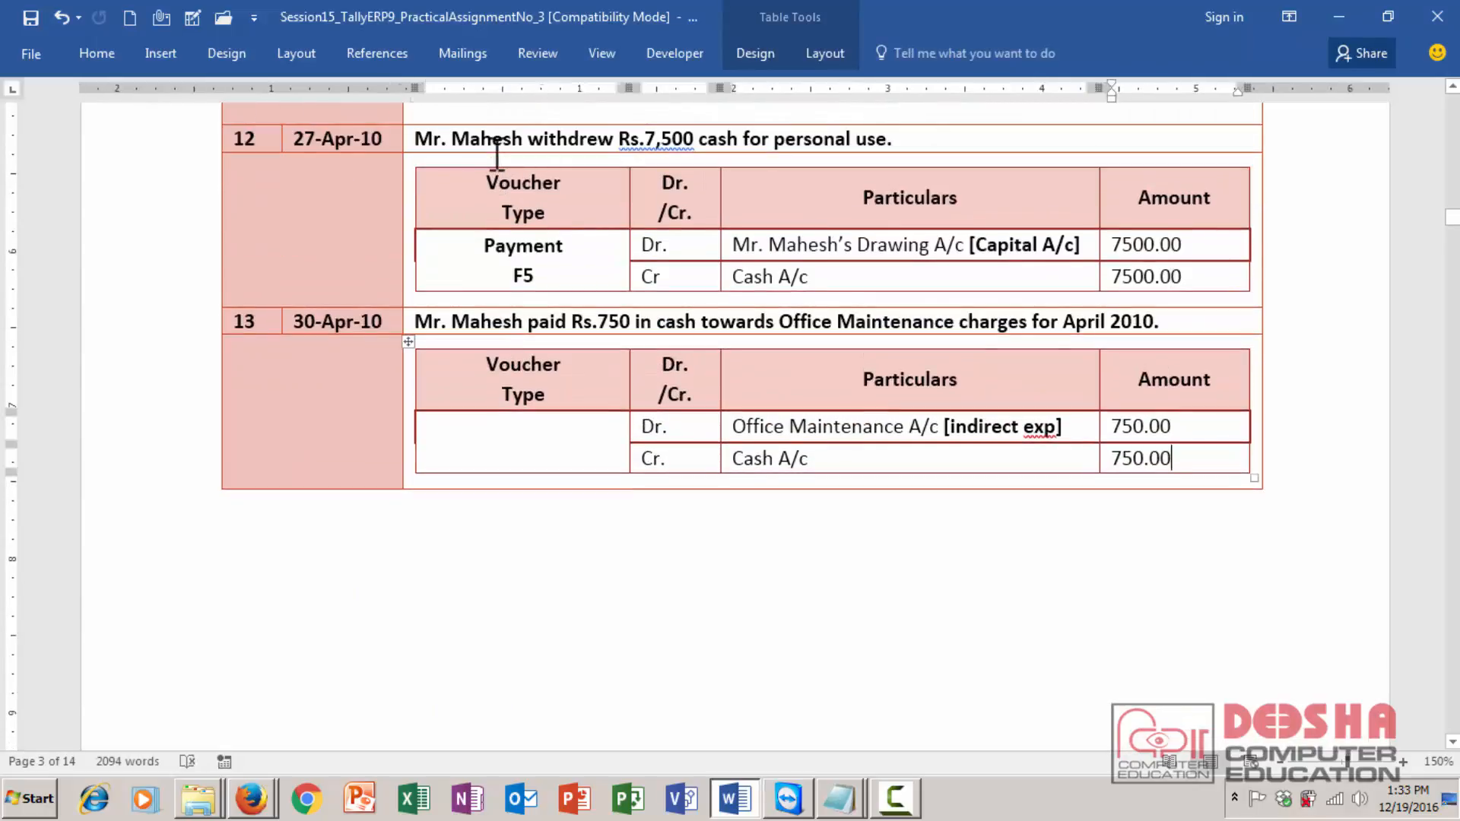
key("Down")
key("Down")
key("Down")
key("Down")
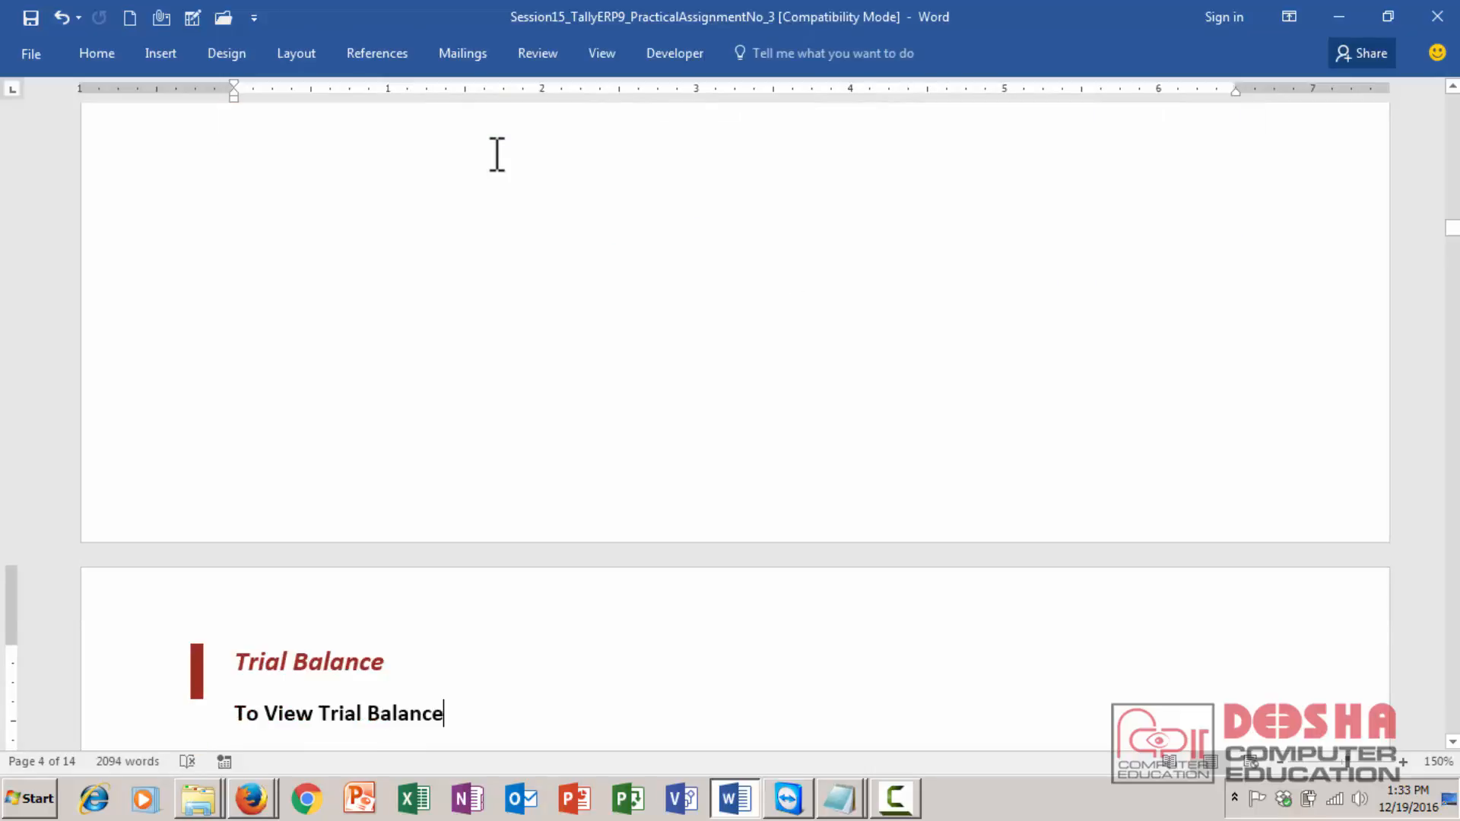
key("Down")
key("Down")
key("Down")
key("Up")
key("Up")
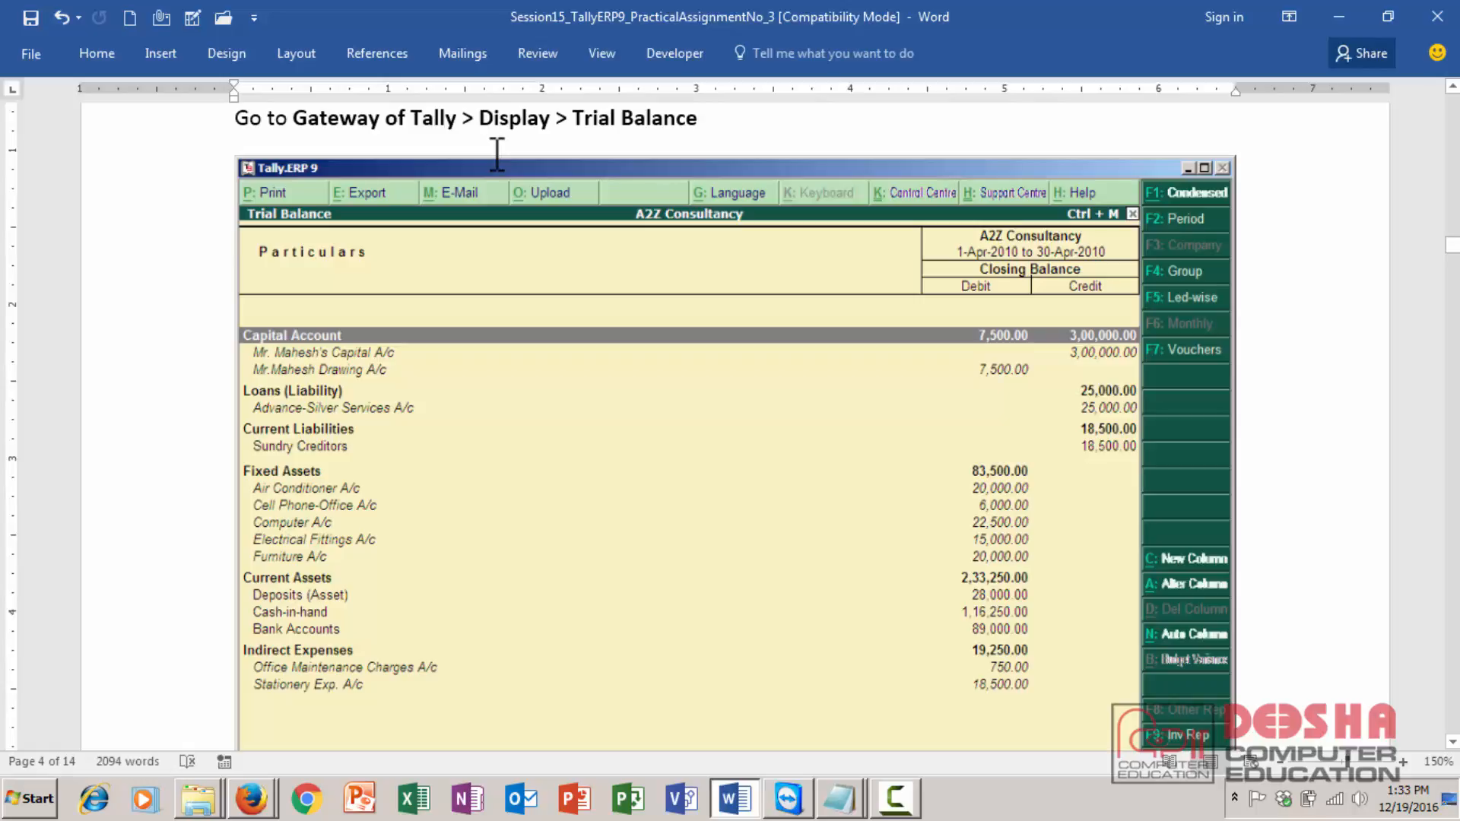
key("Down")
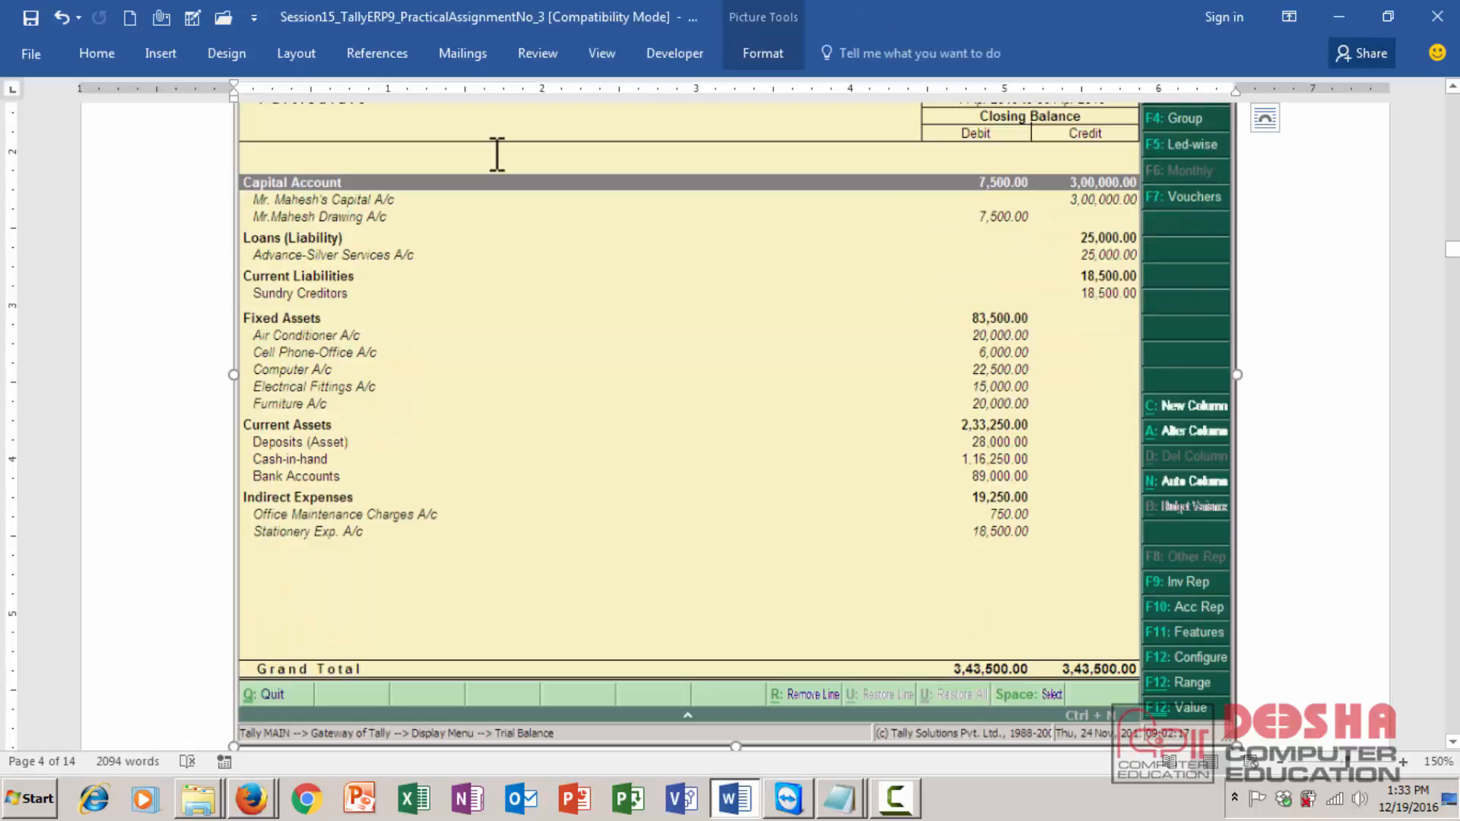